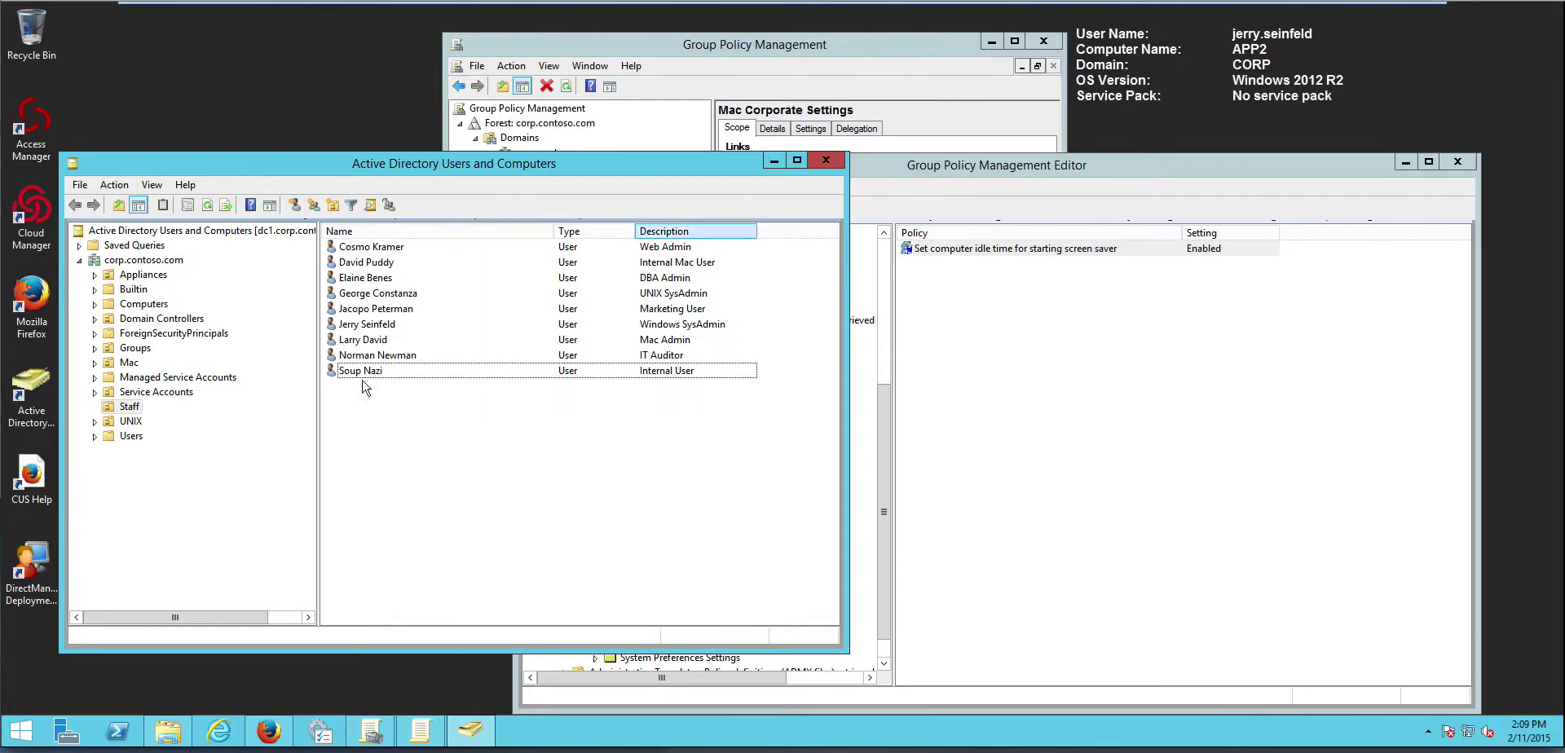
# Step: Check the user folders on the app1 home share and open the profile settings of the Staff account described as Internal User
pyautogui.click(168, 731)
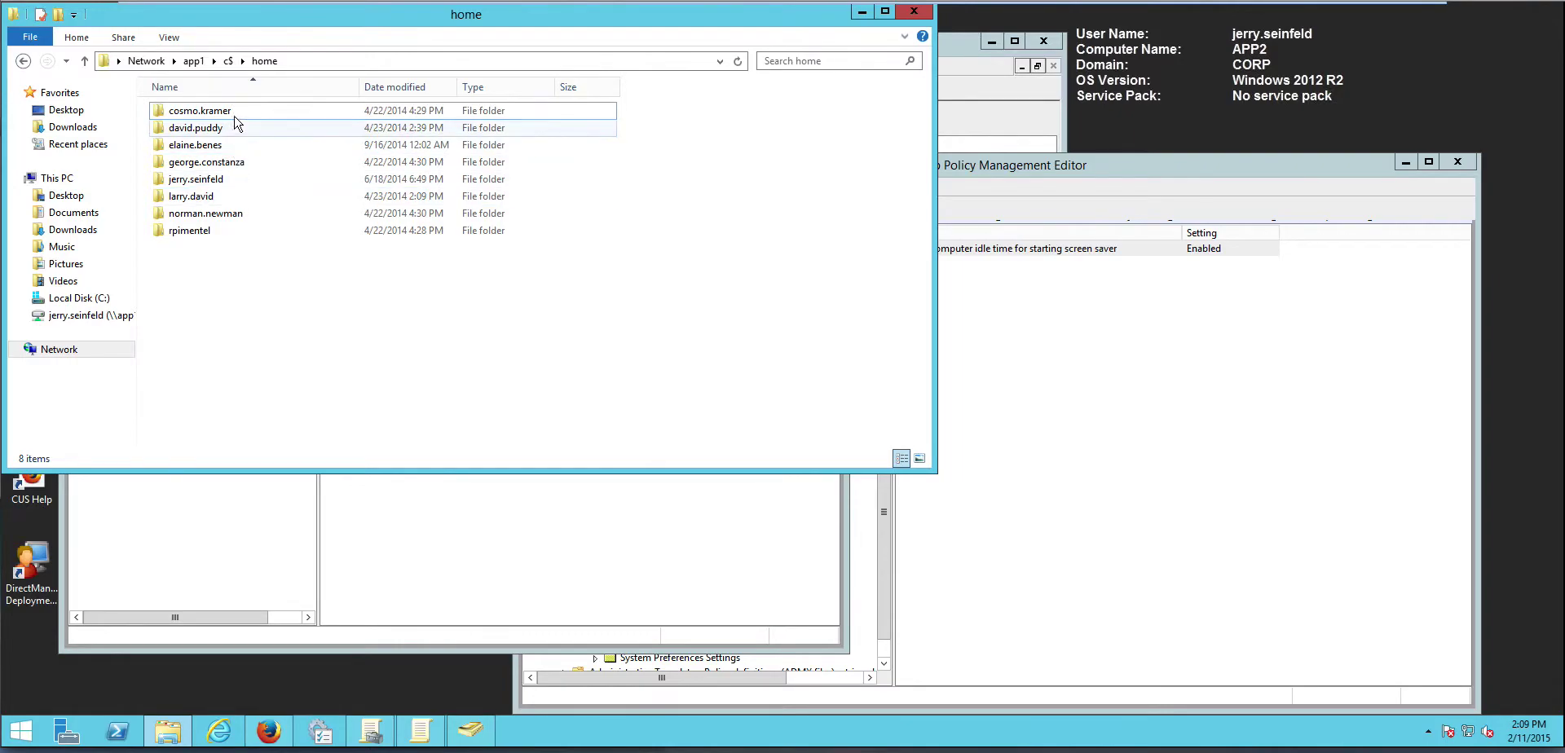
pyautogui.click(457, 541)
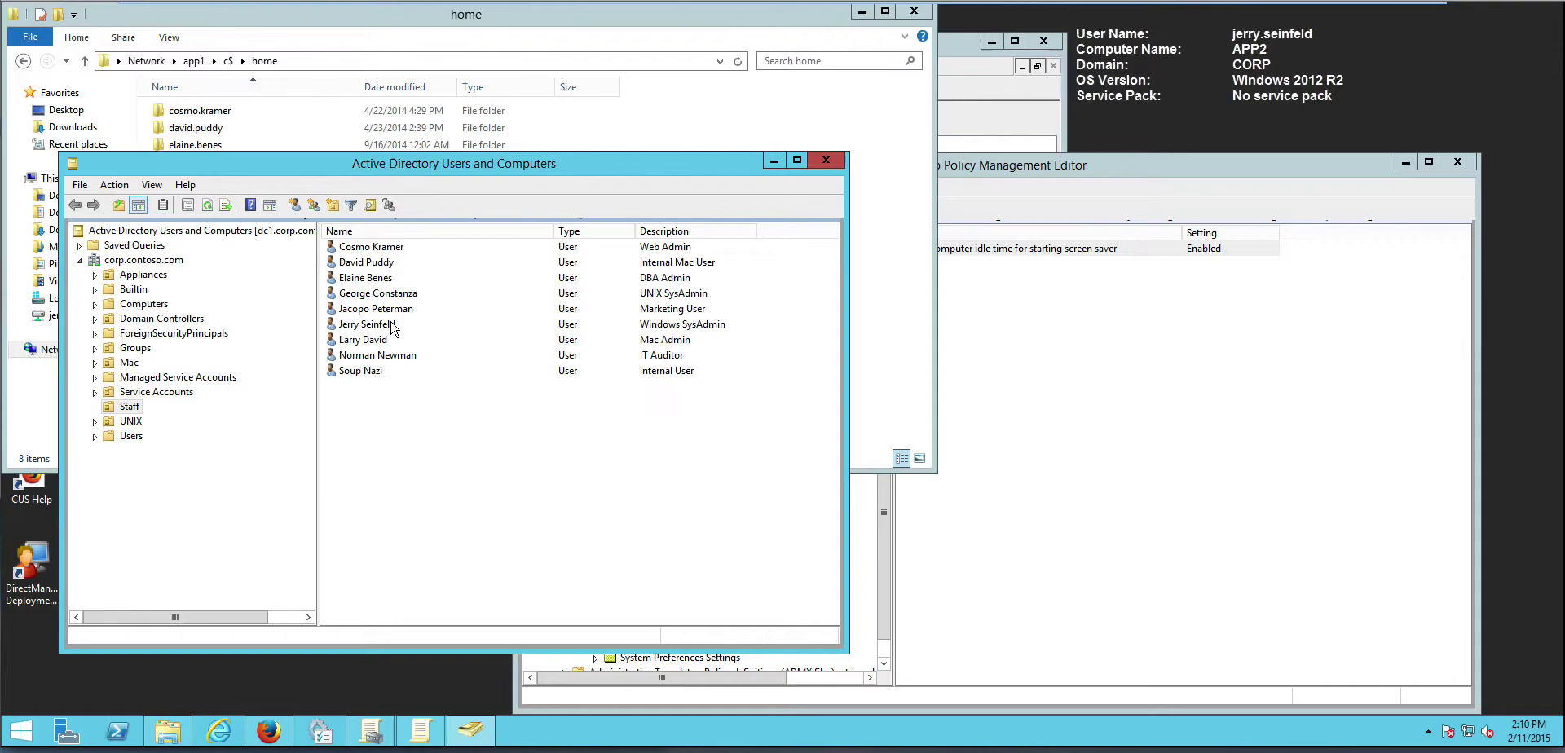
pyautogui.click(374, 372)
pyautogui.doubleClick(374, 371)
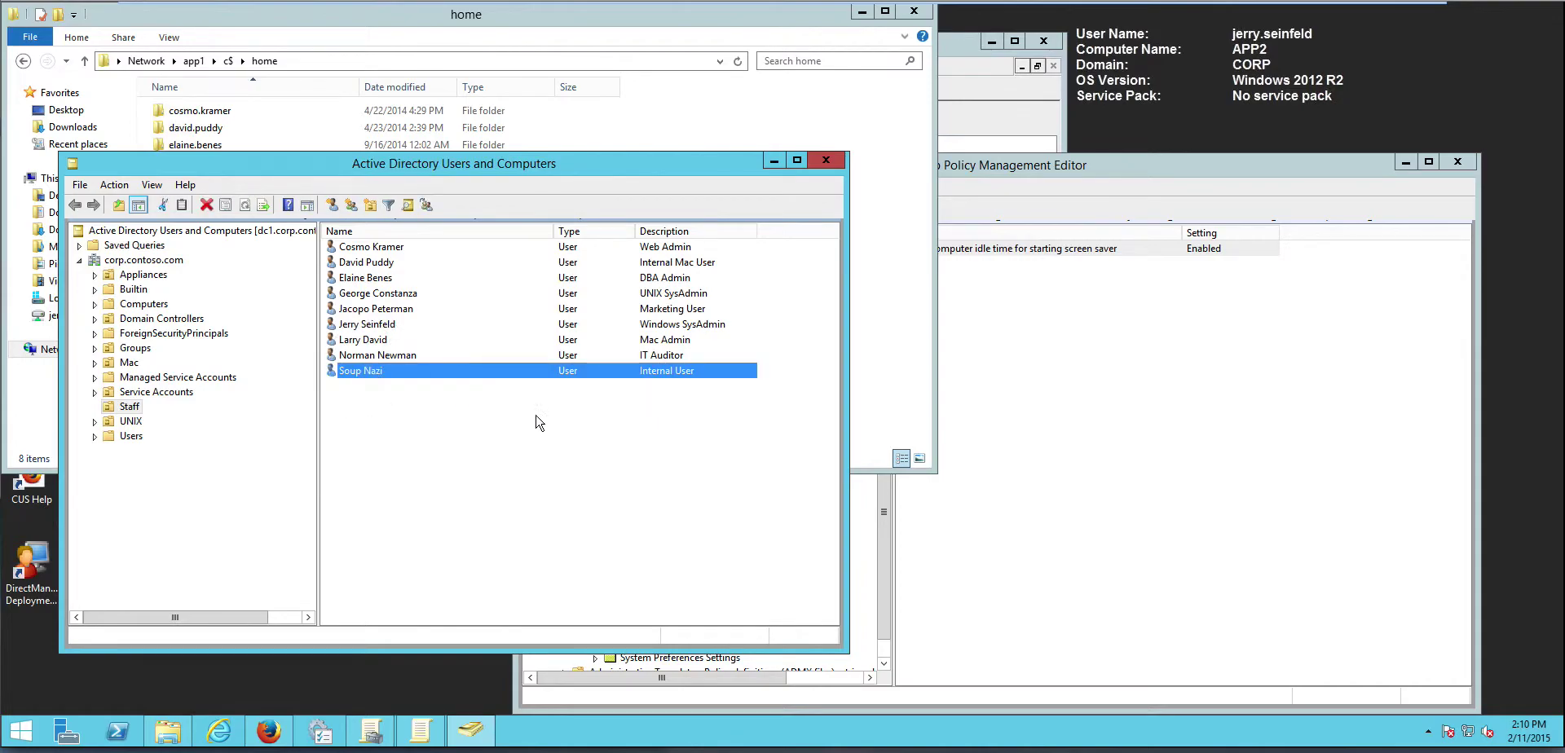
pyautogui.click(416, 251)
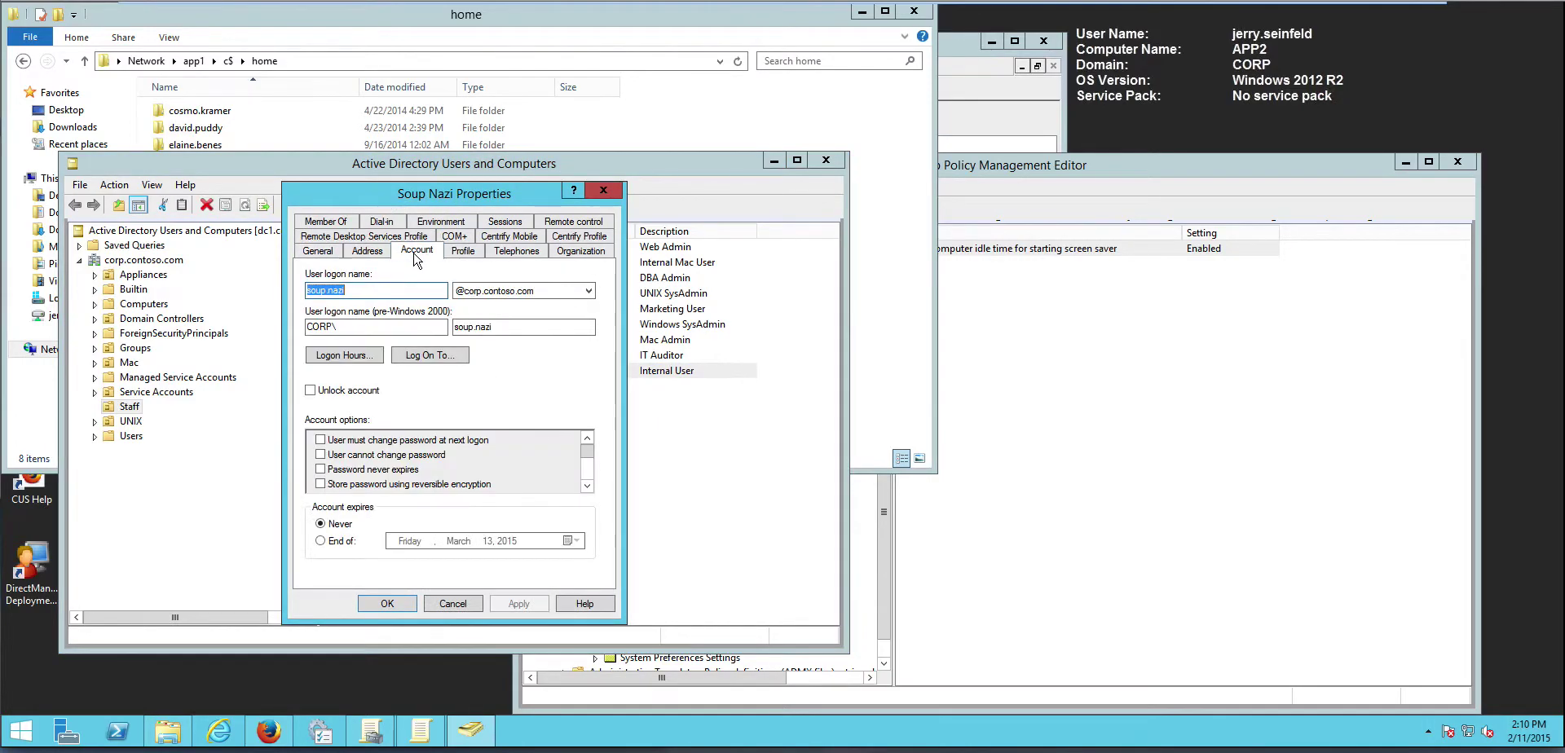
pyautogui.click(462, 252)
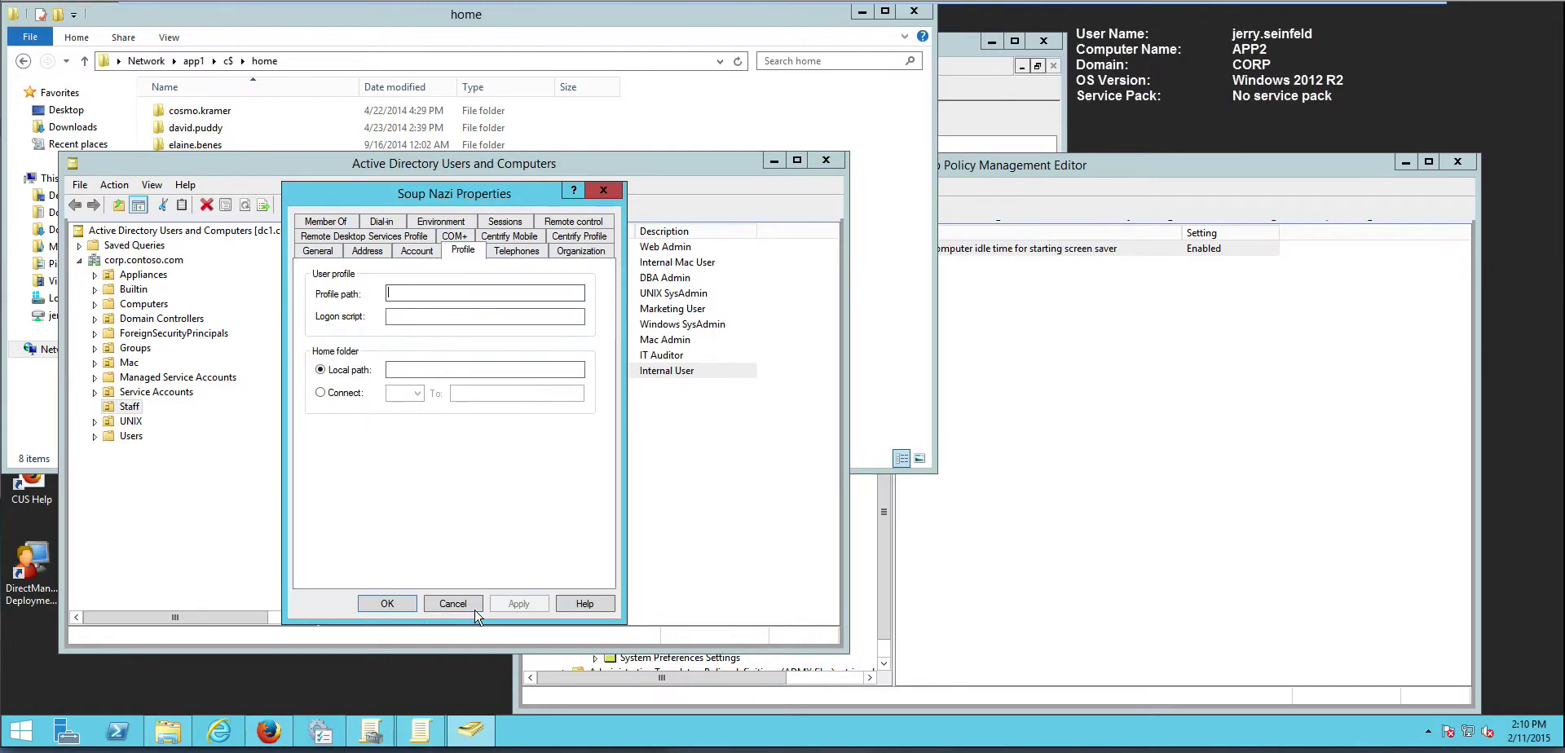
# Step: Connect the account's home folder as drive U: to \\app1\home\%username% and save the account properties
pyautogui.click(320, 392)
pyautogui.click(406, 393)
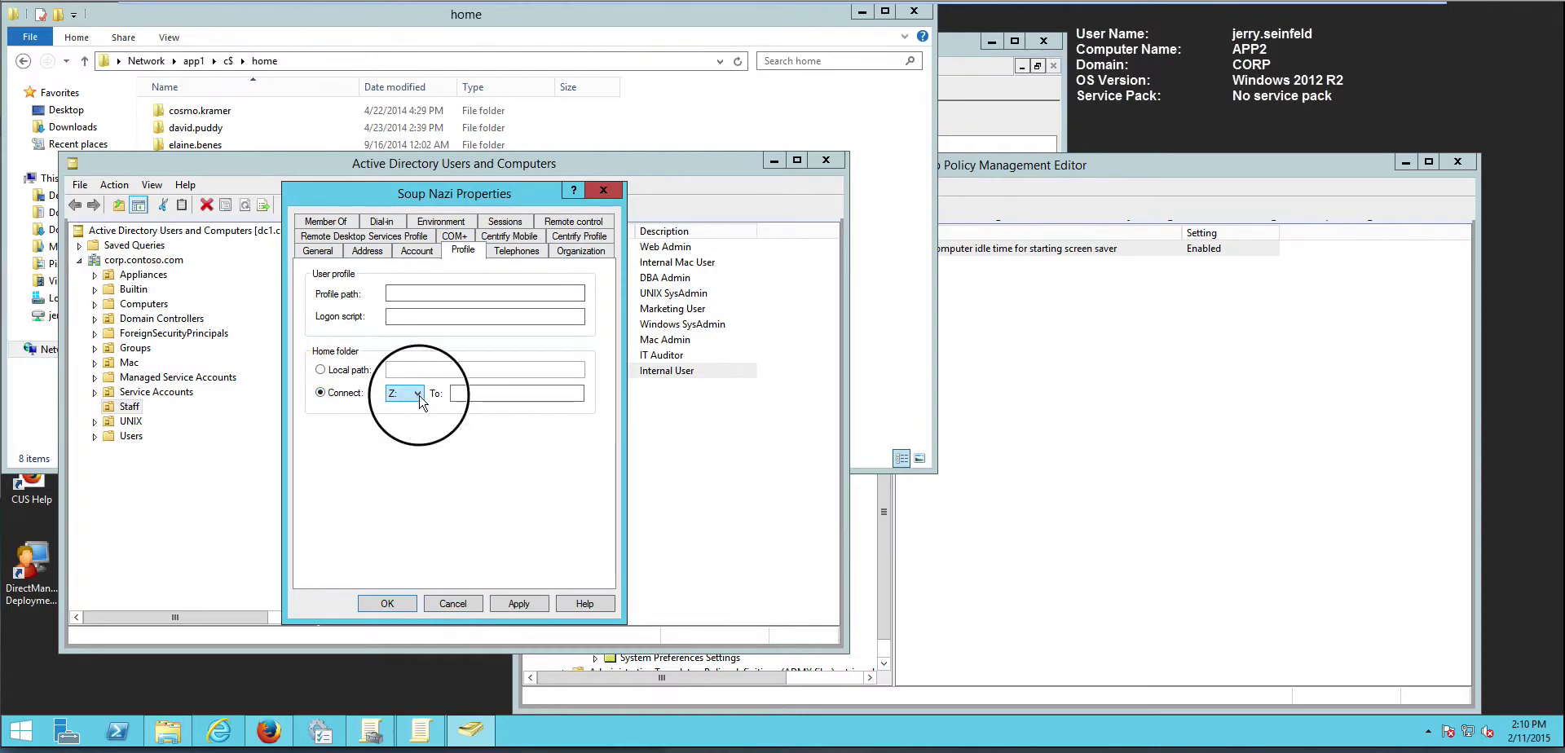
pyautogui.click(398, 587)
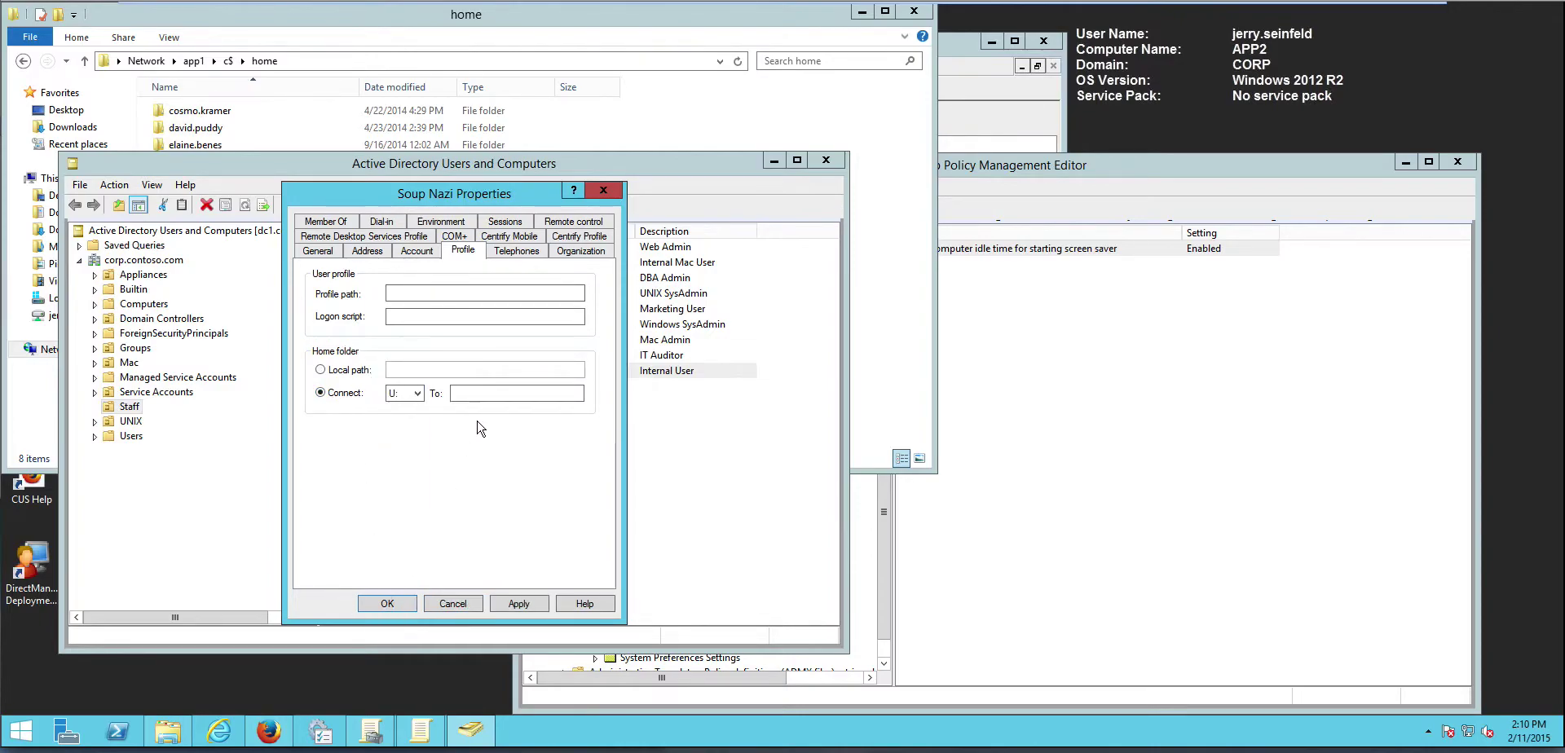
pyautogui.click(475, 393)
pyautogui.write('\\app1\\home\\')
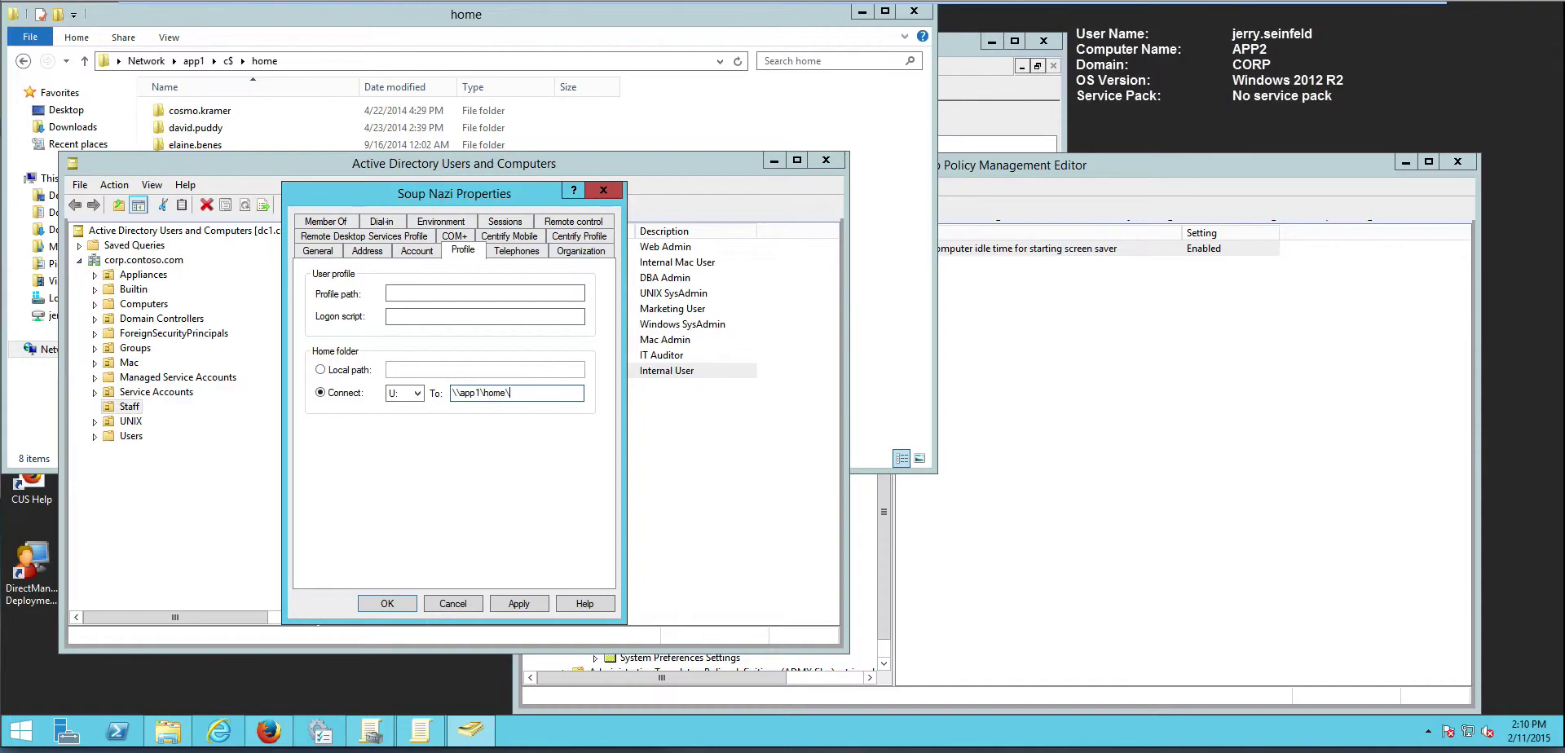
pyautogui.click(169, 731)
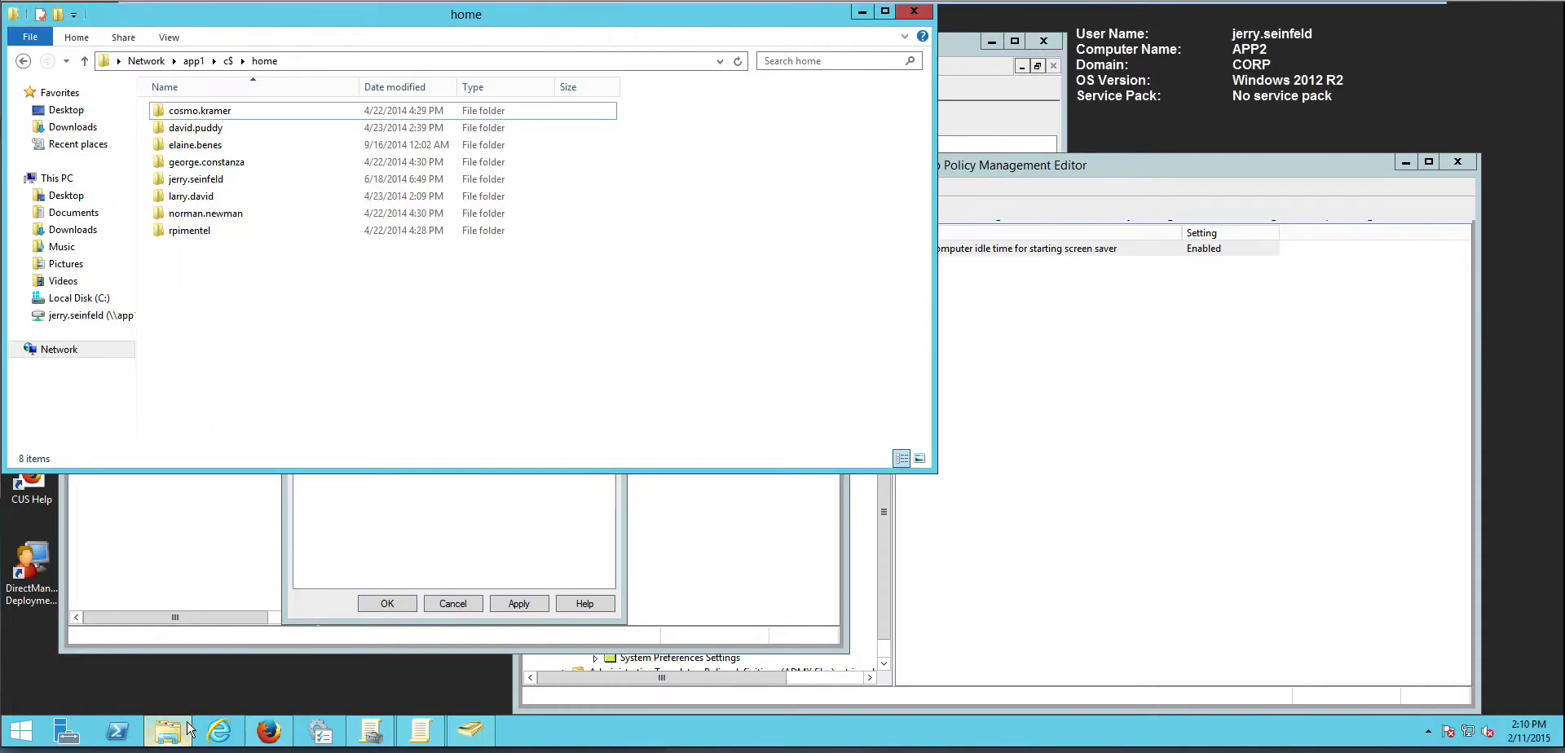
pyautogui.click(340, 609)
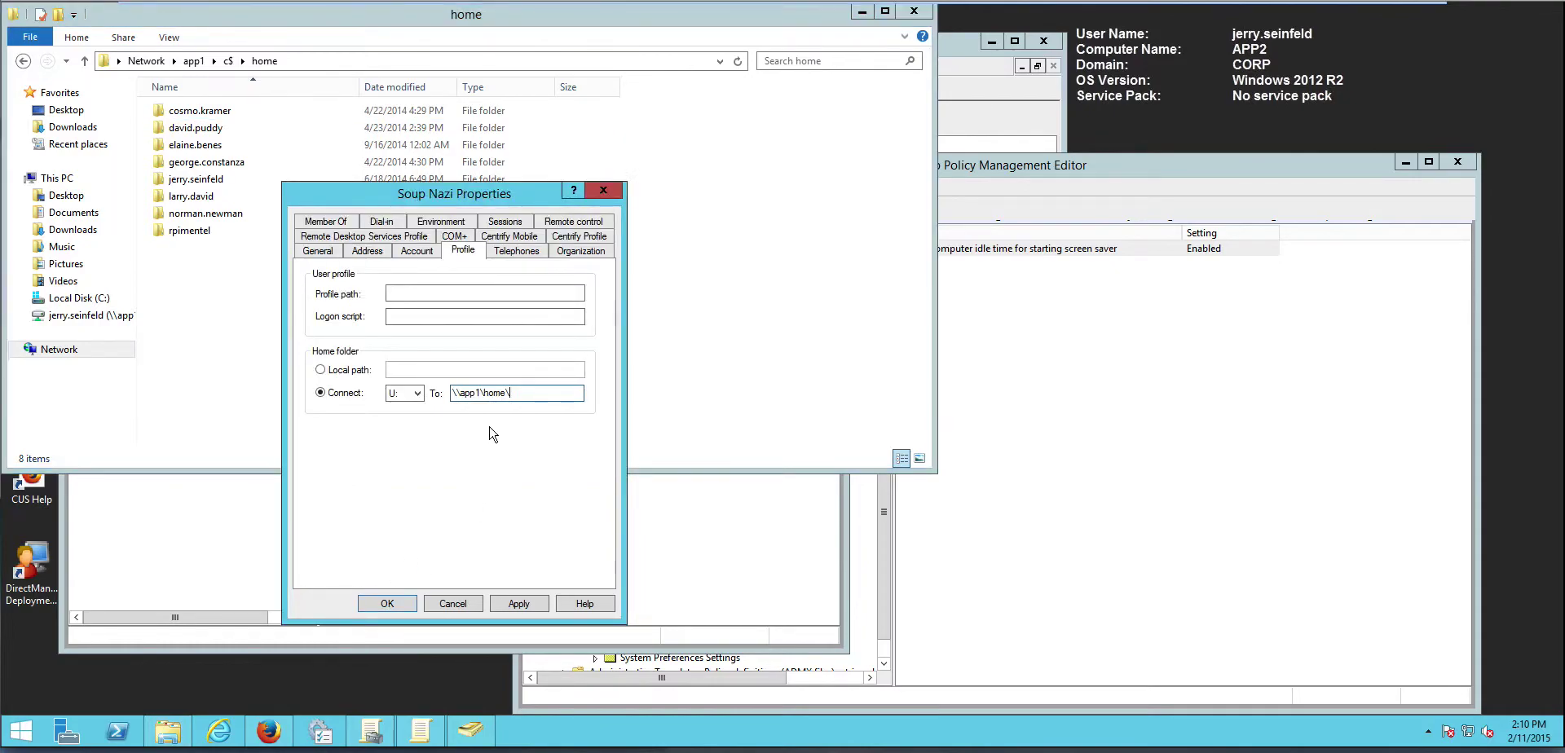
pyautogui.write('%username%')
pyautogui.click(519, 603)
pyautogui.click(387, 603)
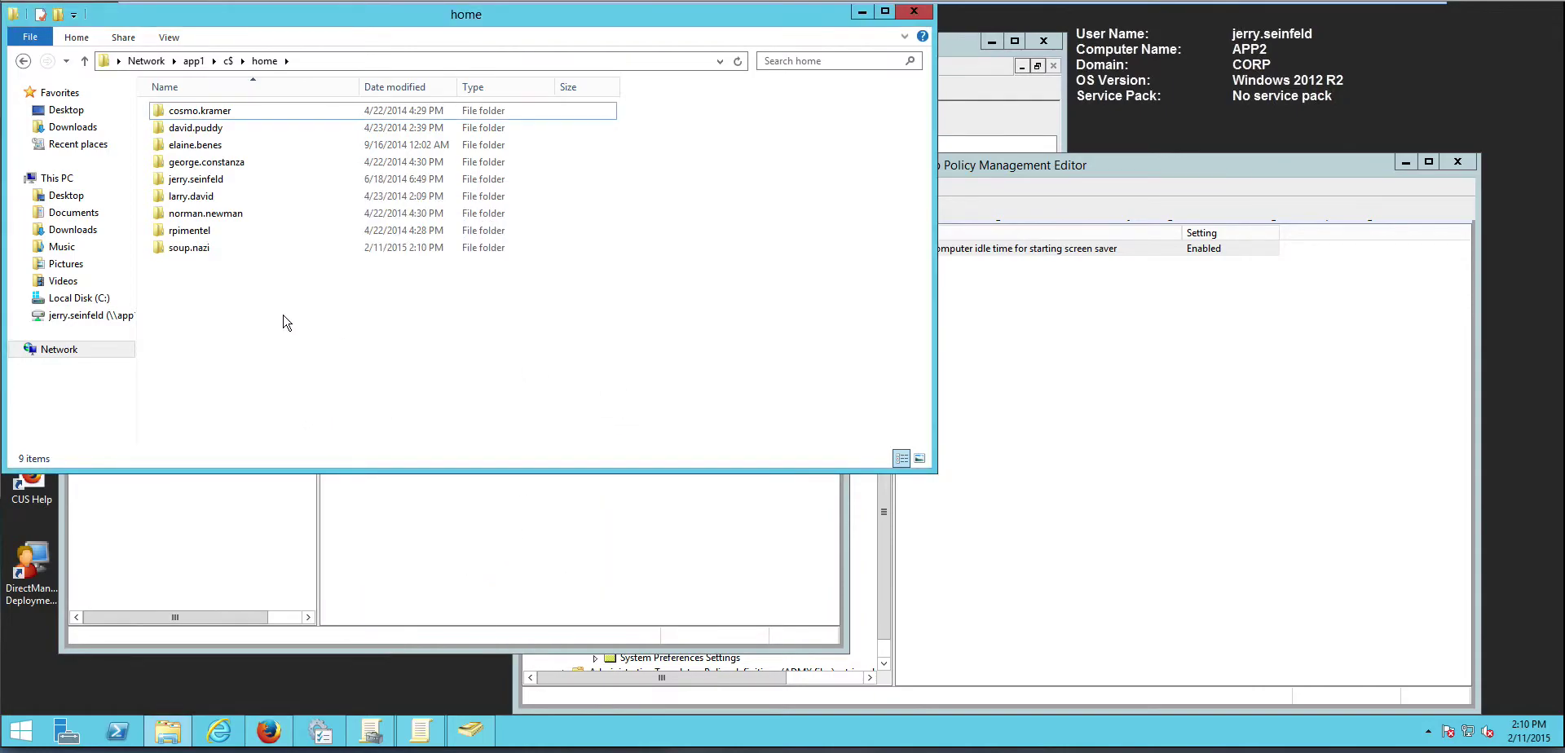
# Step: Refresh the home share and check the contents of the Internal User account's folder, then return to the Staff accounts
pyautogui.rightClick(284, 316)
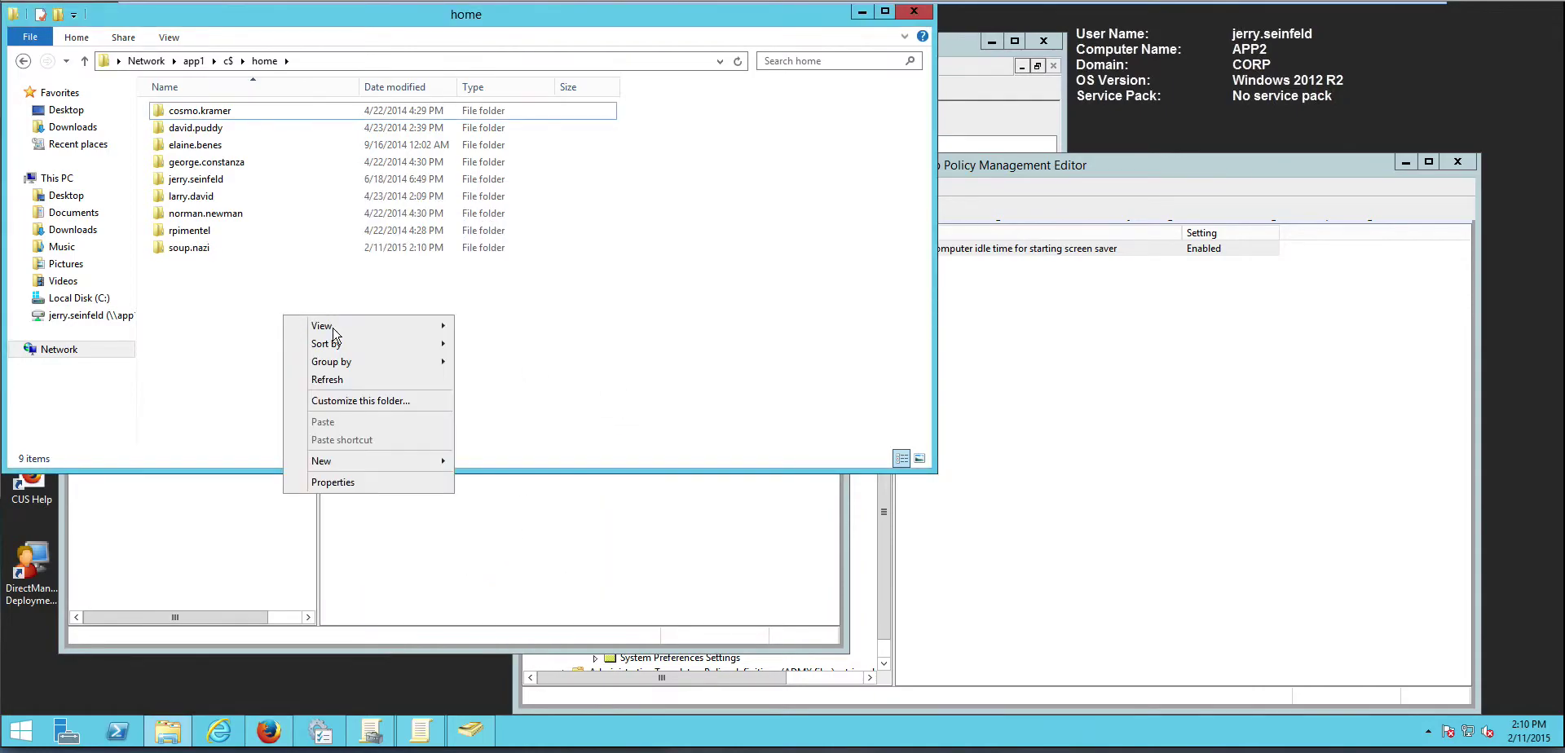
pyautogui.click(342, 382)
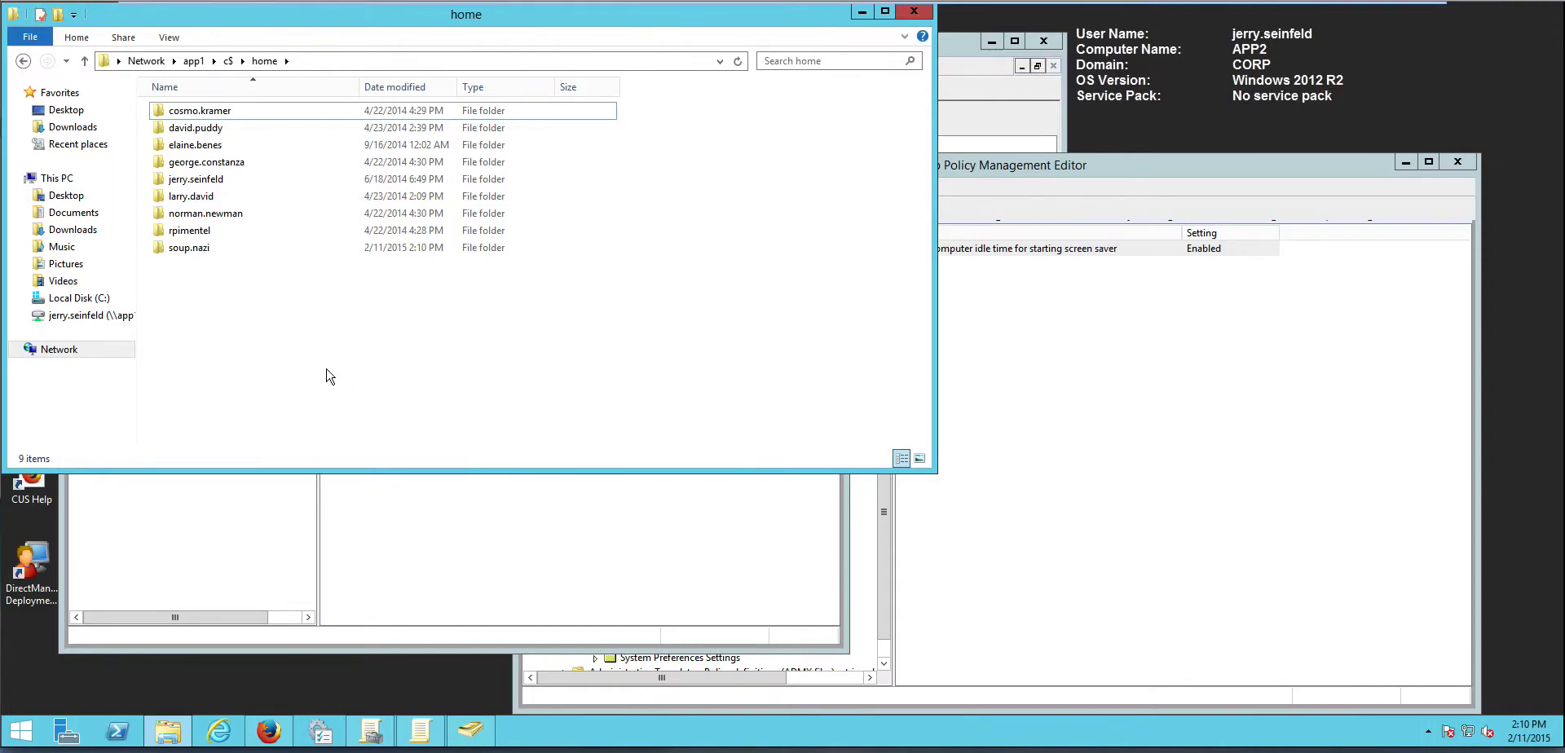
pyautogui.click(198, 250)
pyautogui.doubleClick(198, 249)
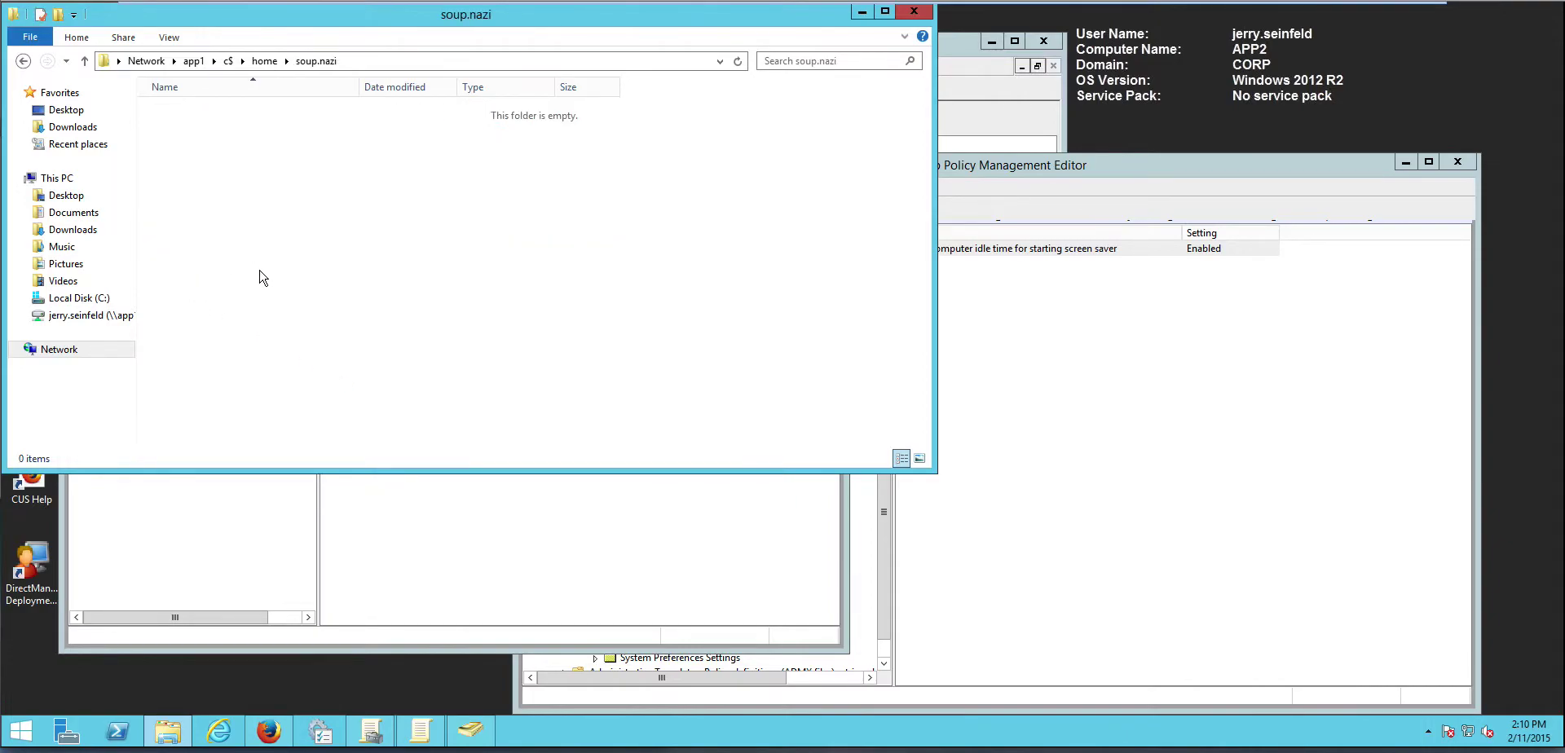
pyautogui.click(24, 61)
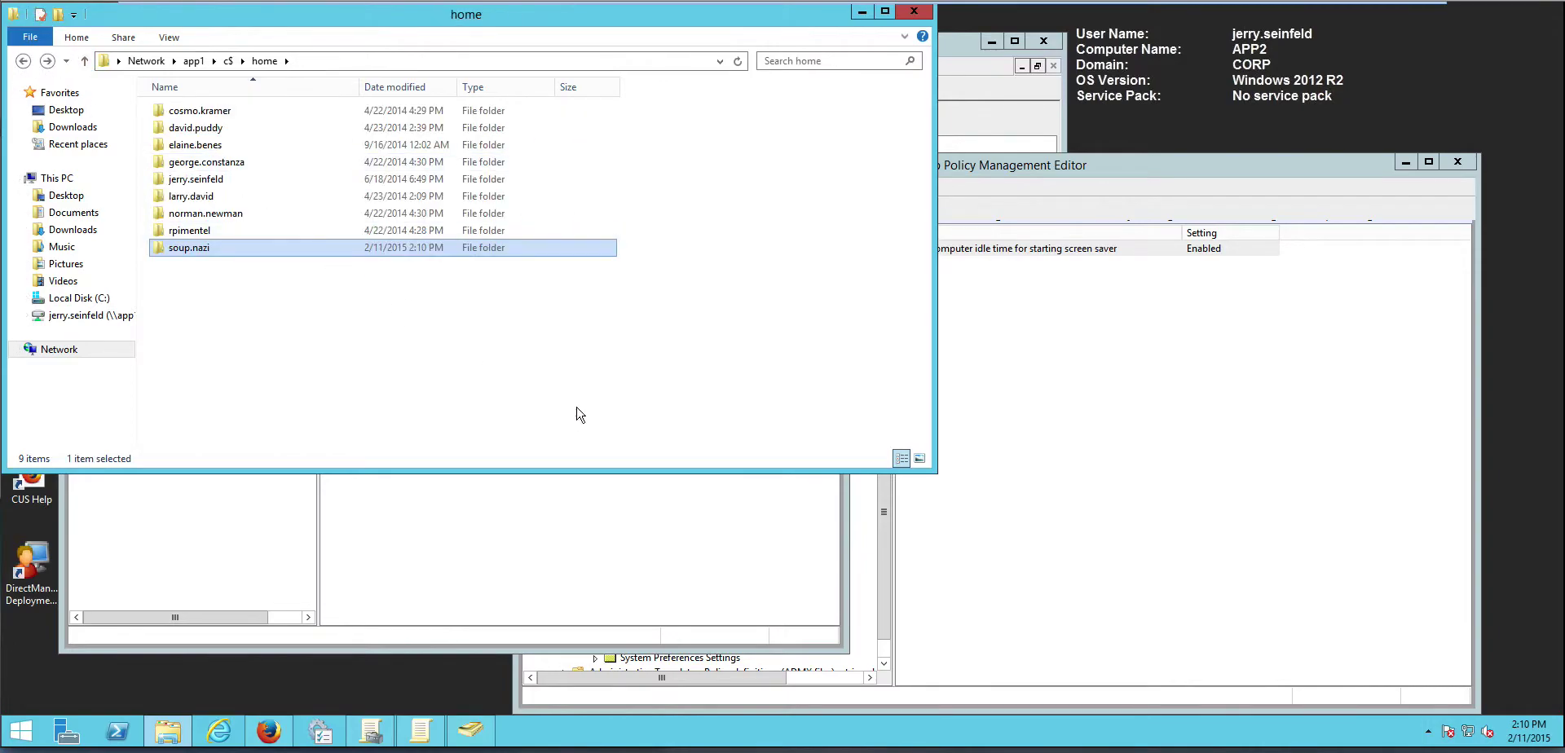
pyautogui.click(576, 552)
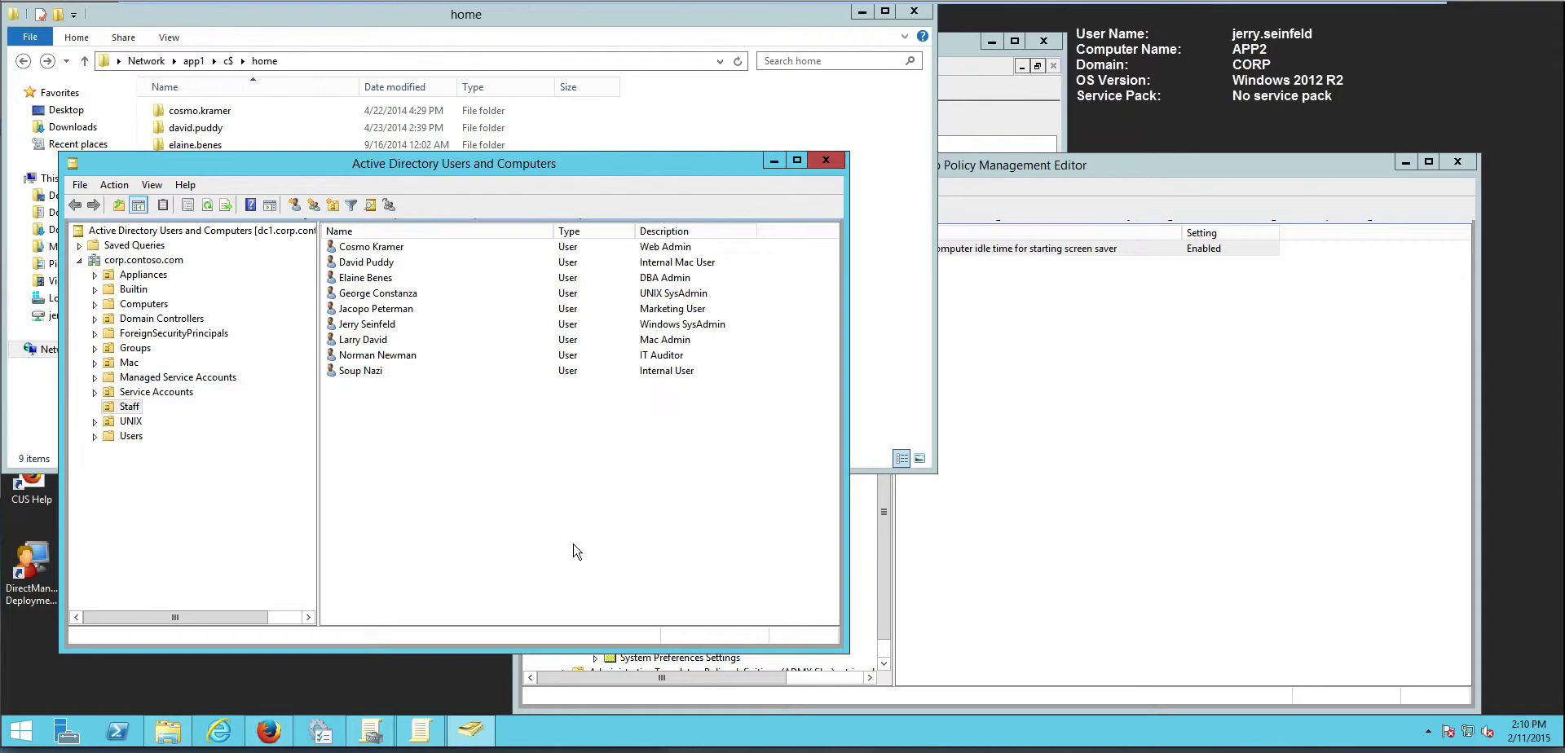
# Step: In the Mac Corporate Settings policy, open the Adclient Settings under the computer configuration's Centrify DirectControl Settings
pyautogui.click(986, 99)
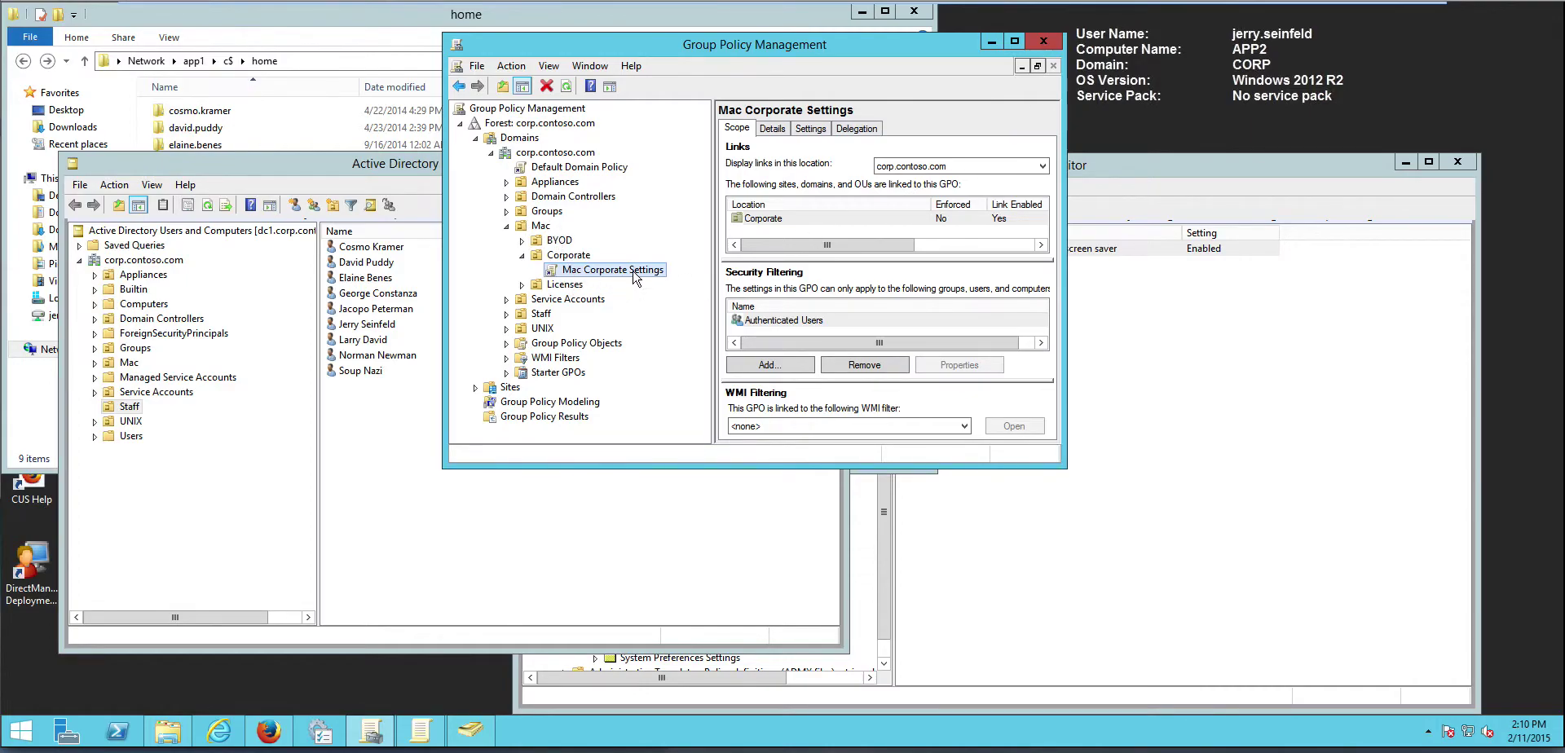
pyautogui.click(1206, 389)
pyautogui.click(886, 269)
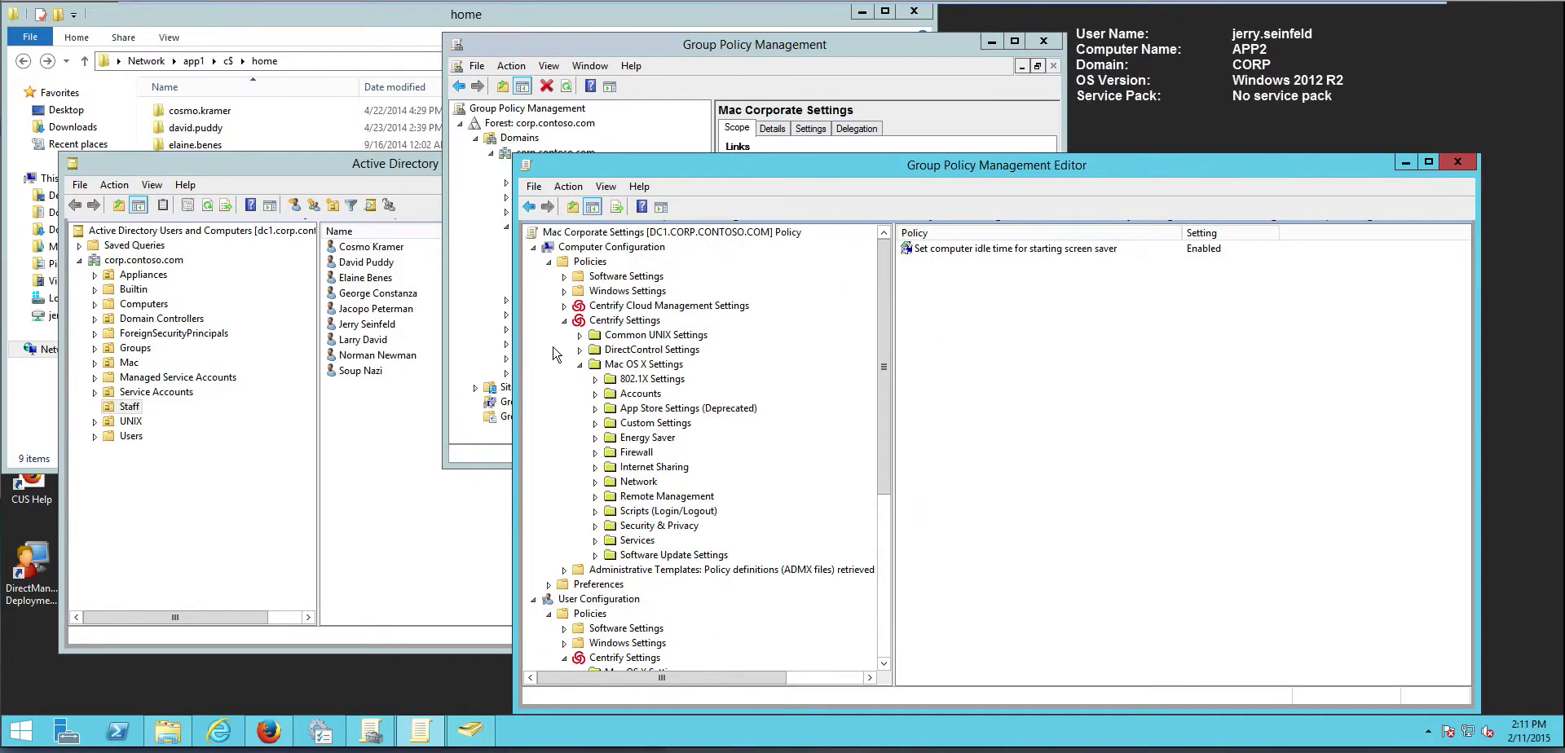
pyautogui.click(533, 600)
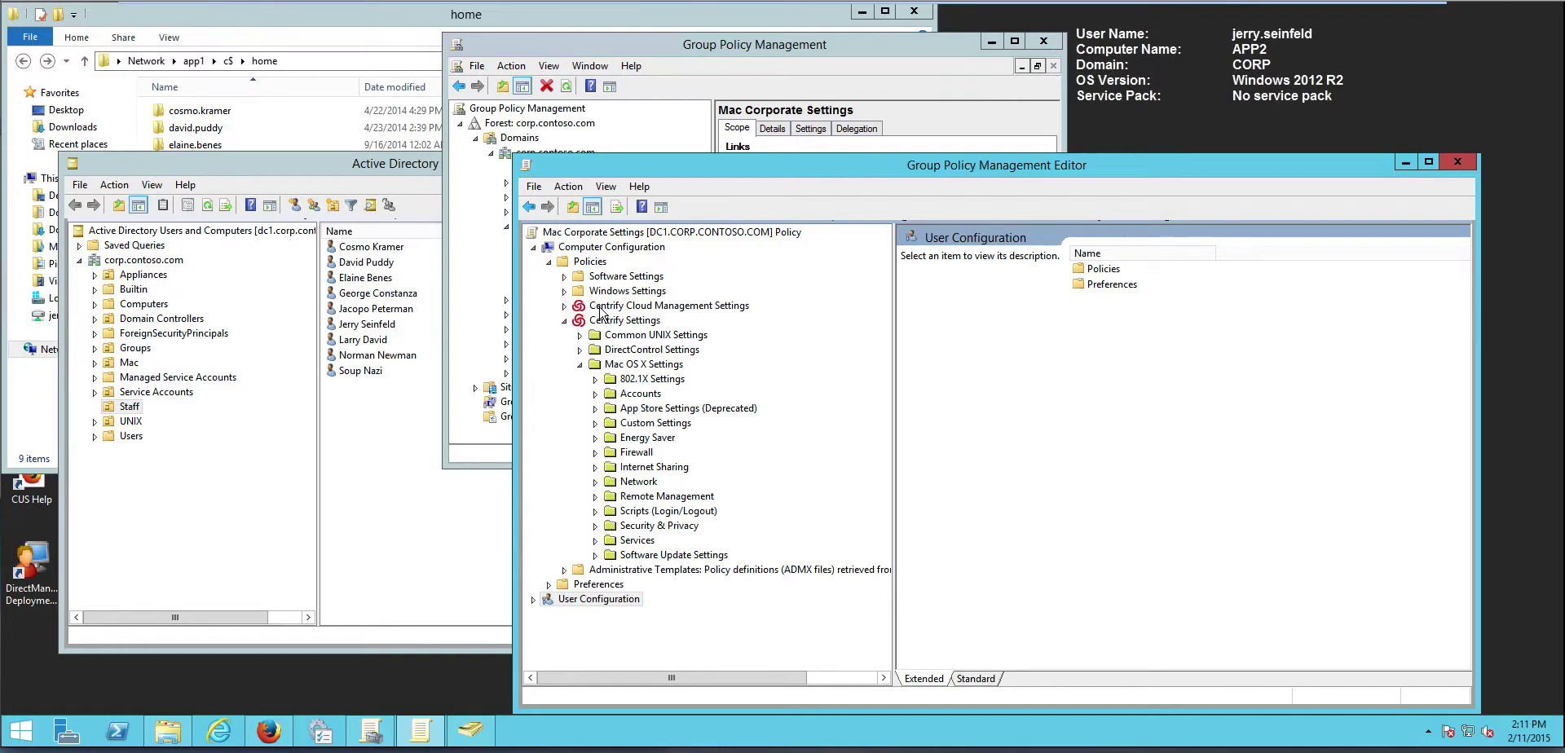
pyautogui.click(565, 322)
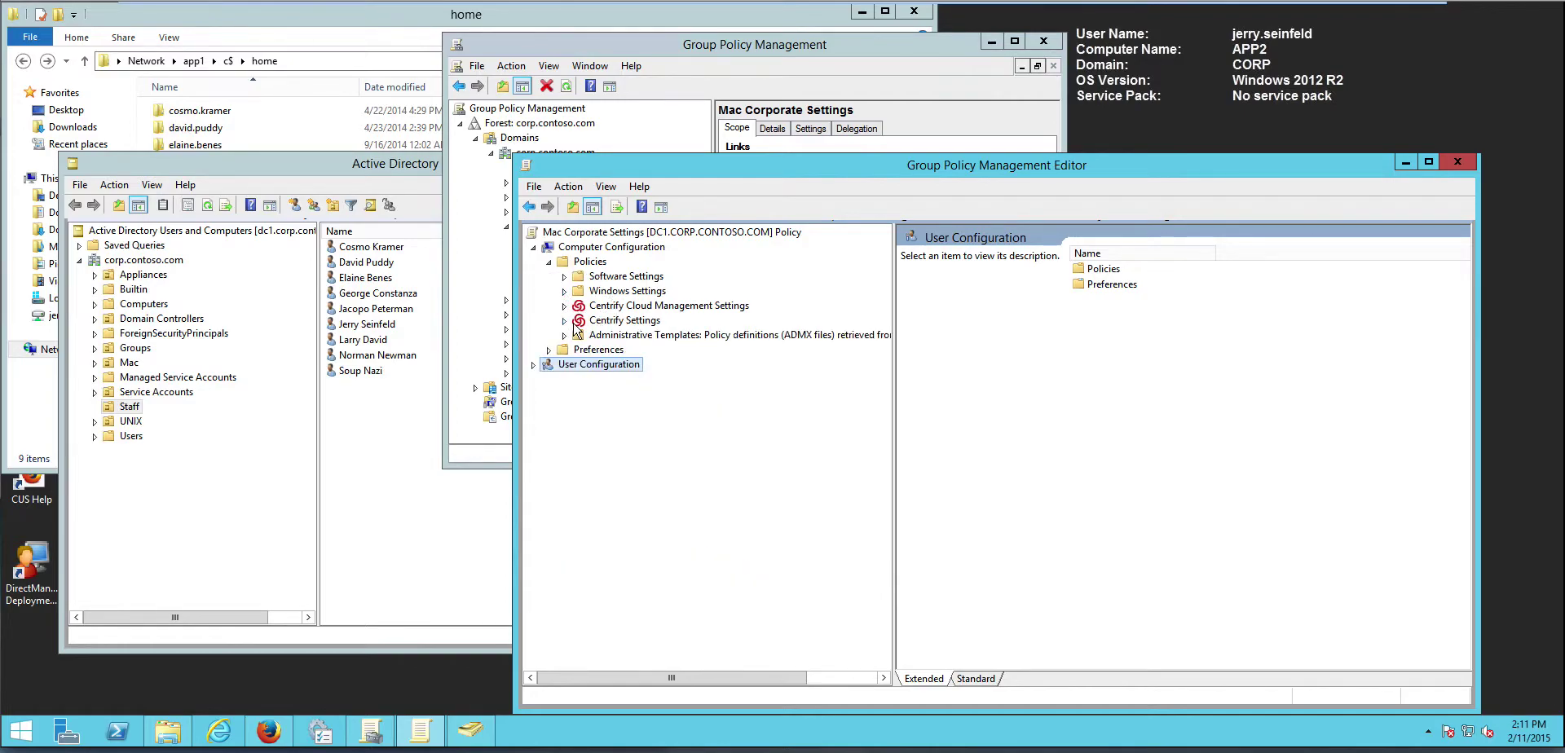
pyautogui.click(566, 322)
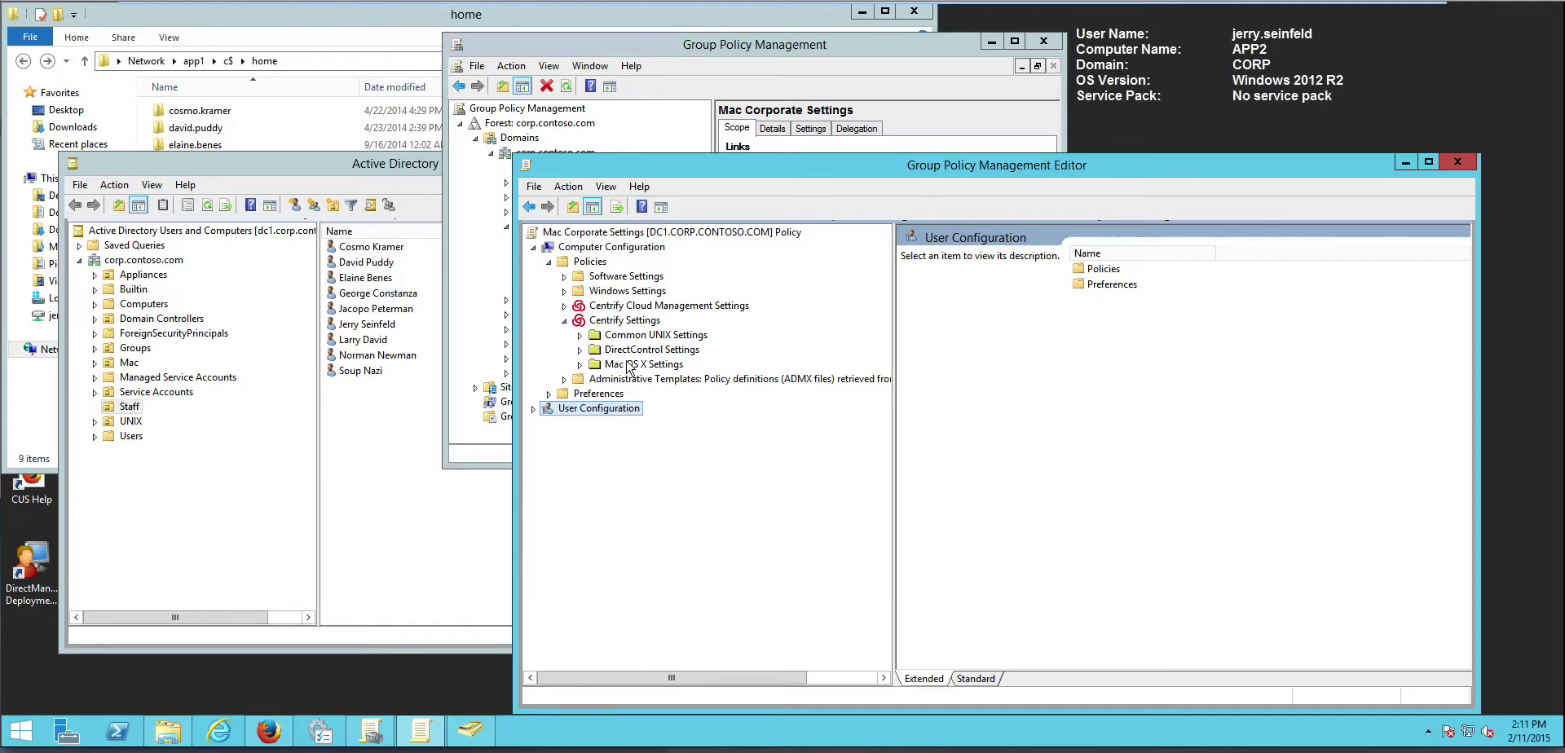
pyautogui.click(579, 350)
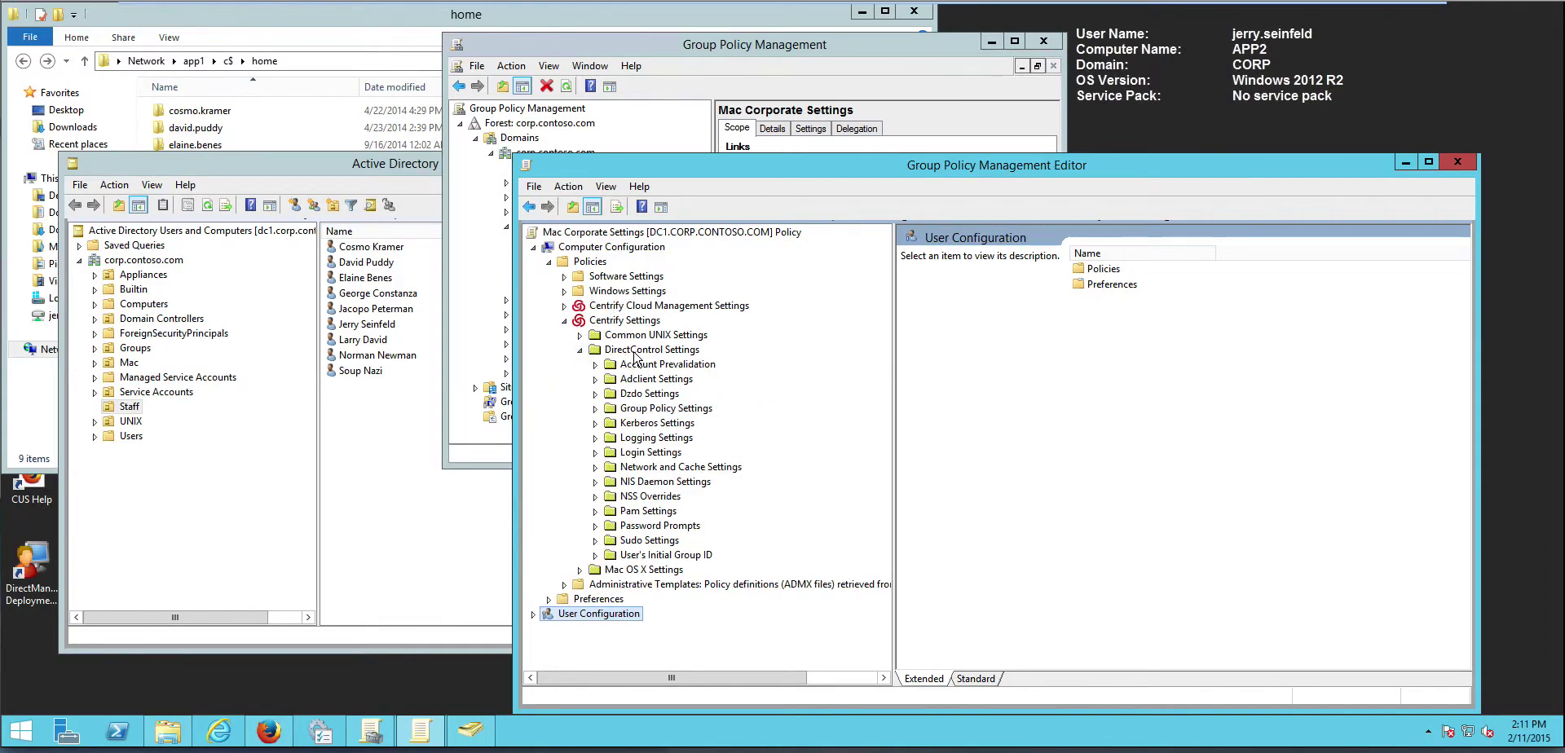
pyautogui.click(655, 380)
pyautogui.moveTo(996, 169); pyautogui.dragTo(898, 107)
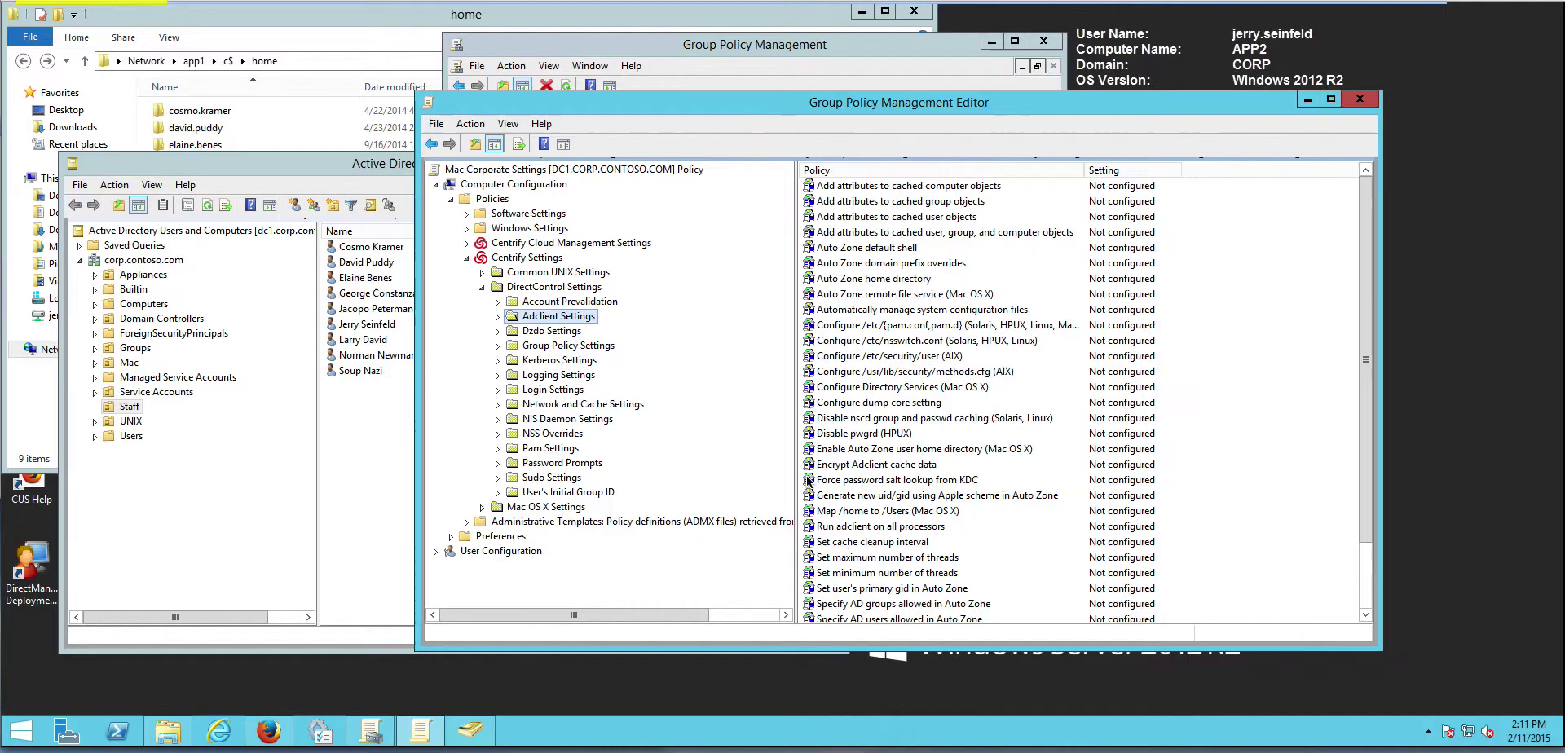
# Step: Set the policy "Enable Auto Zone user home directory (Mac OS X)" to Enabled, reading its explanation before saving
pyautogui.moveTo(787, 440); pyautogui.dragTo(1061, 462)
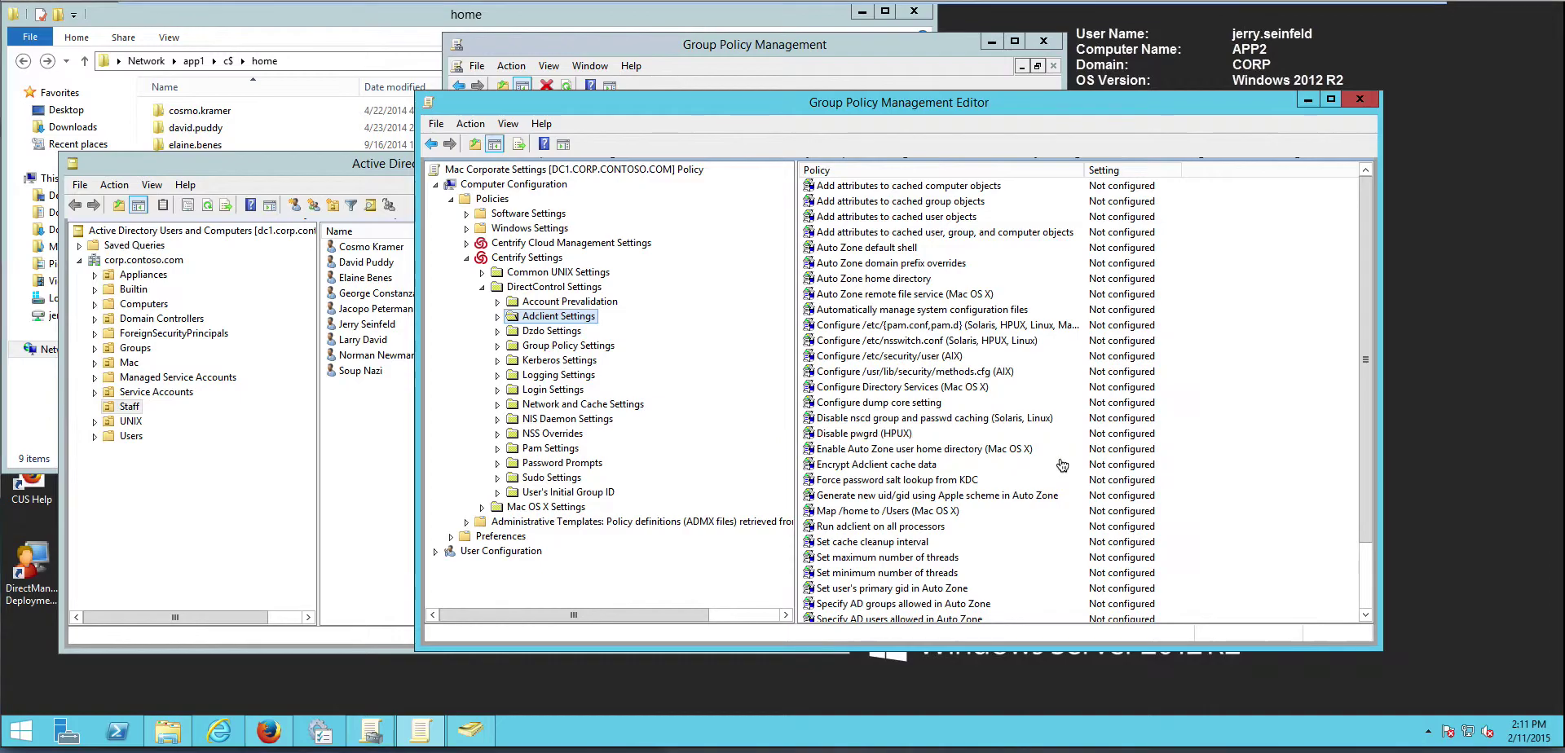
pyautogui.doubleClick(1000, 444)
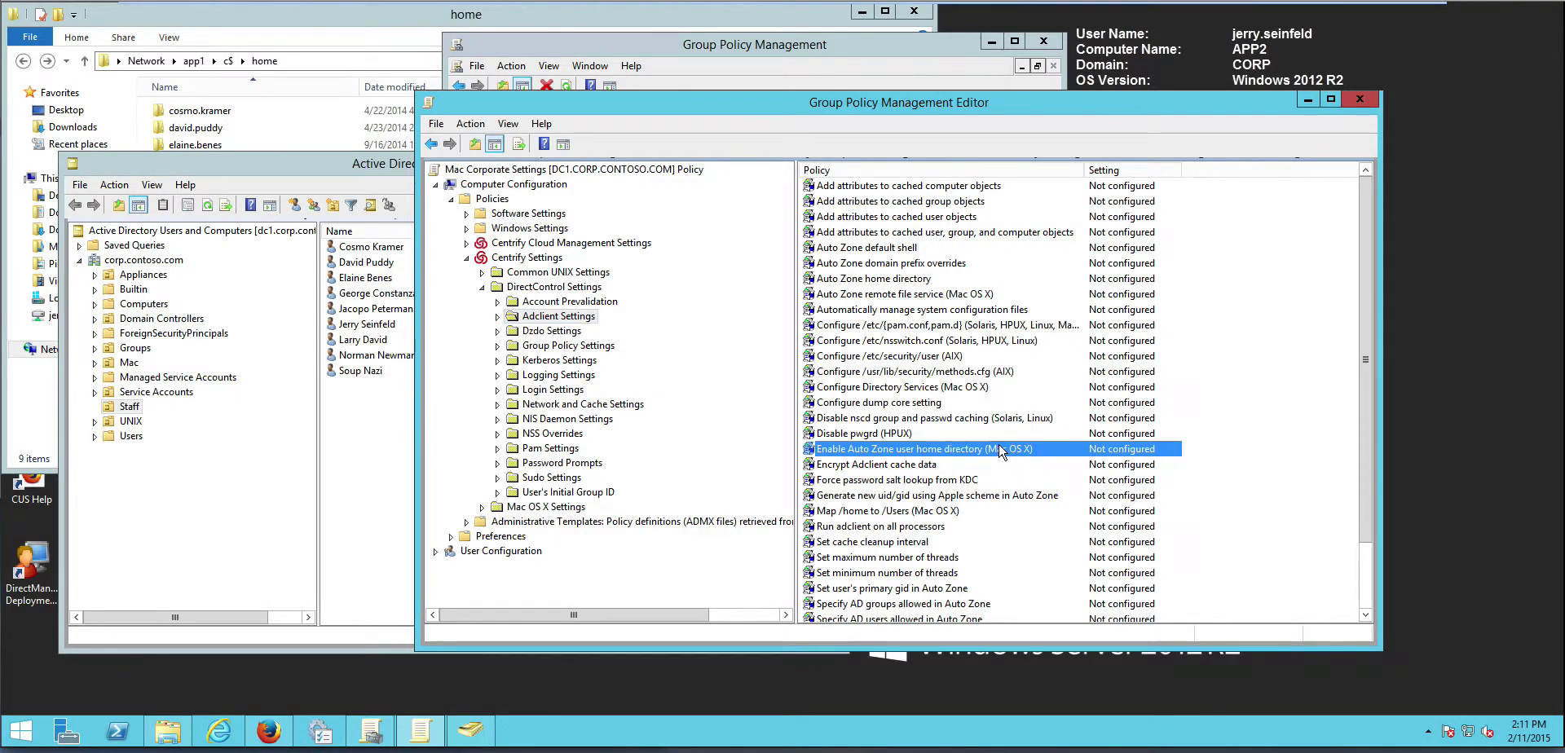
pyautogui.click(792, 313)
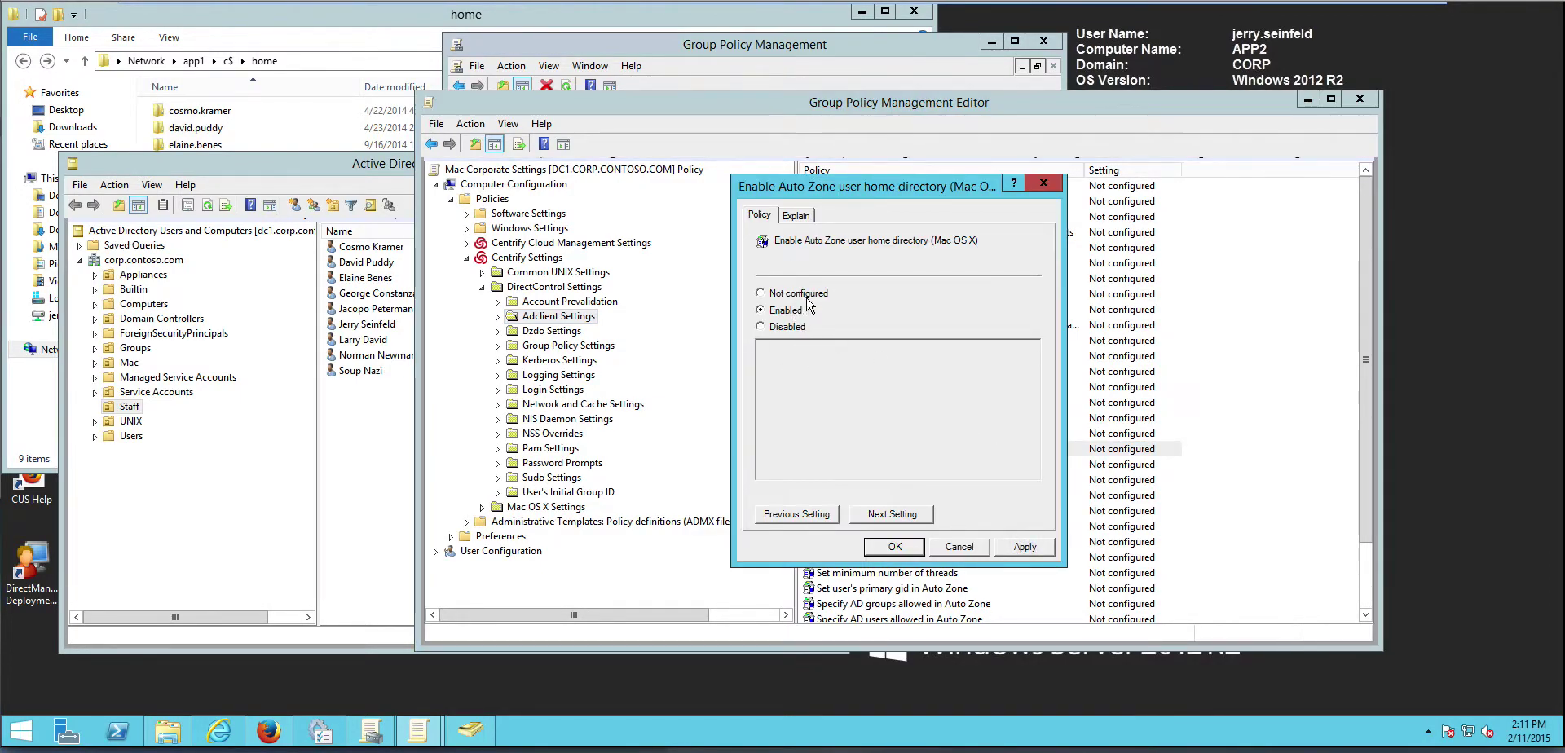
pyautogui.click(798, 217)
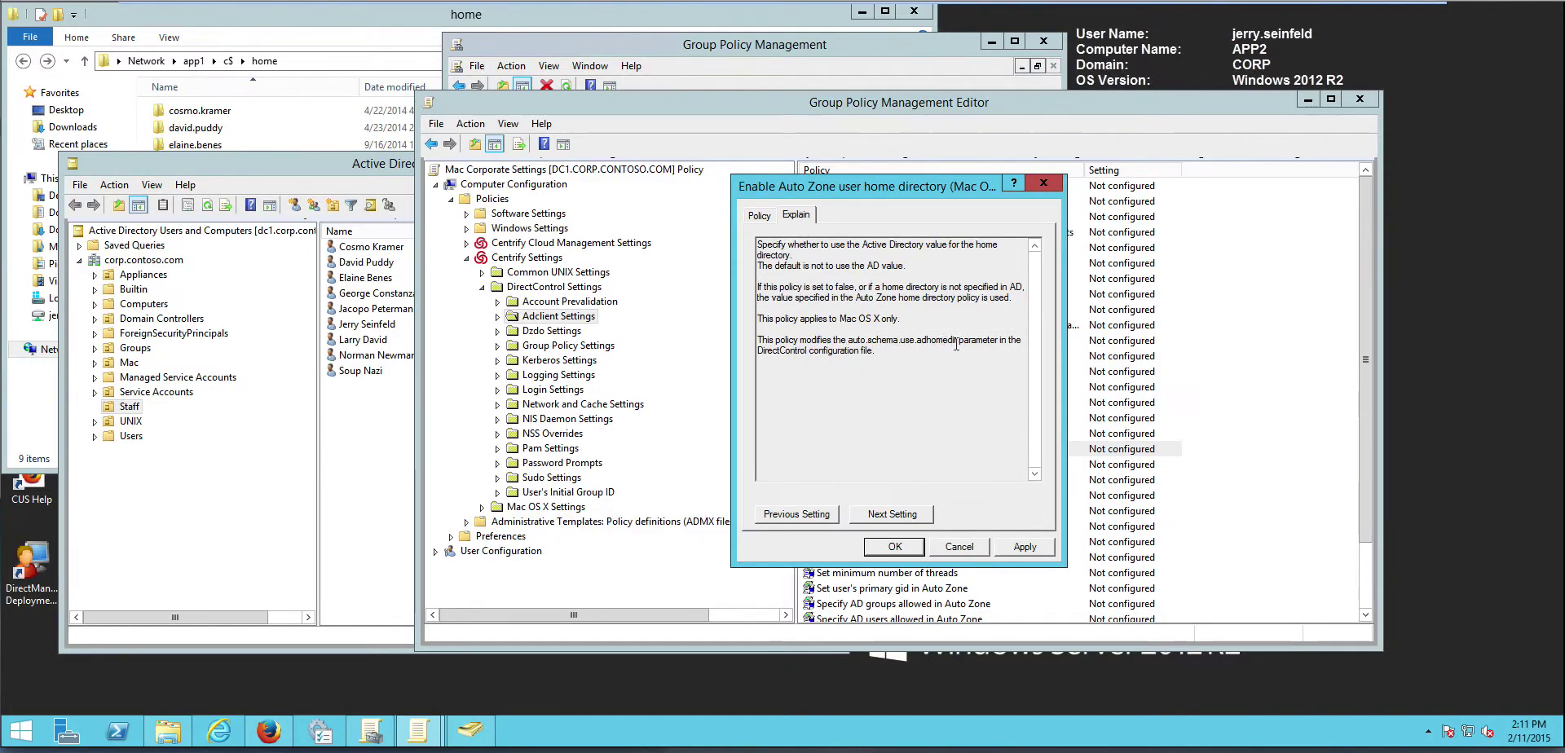
pyautogui.click(894, 546)
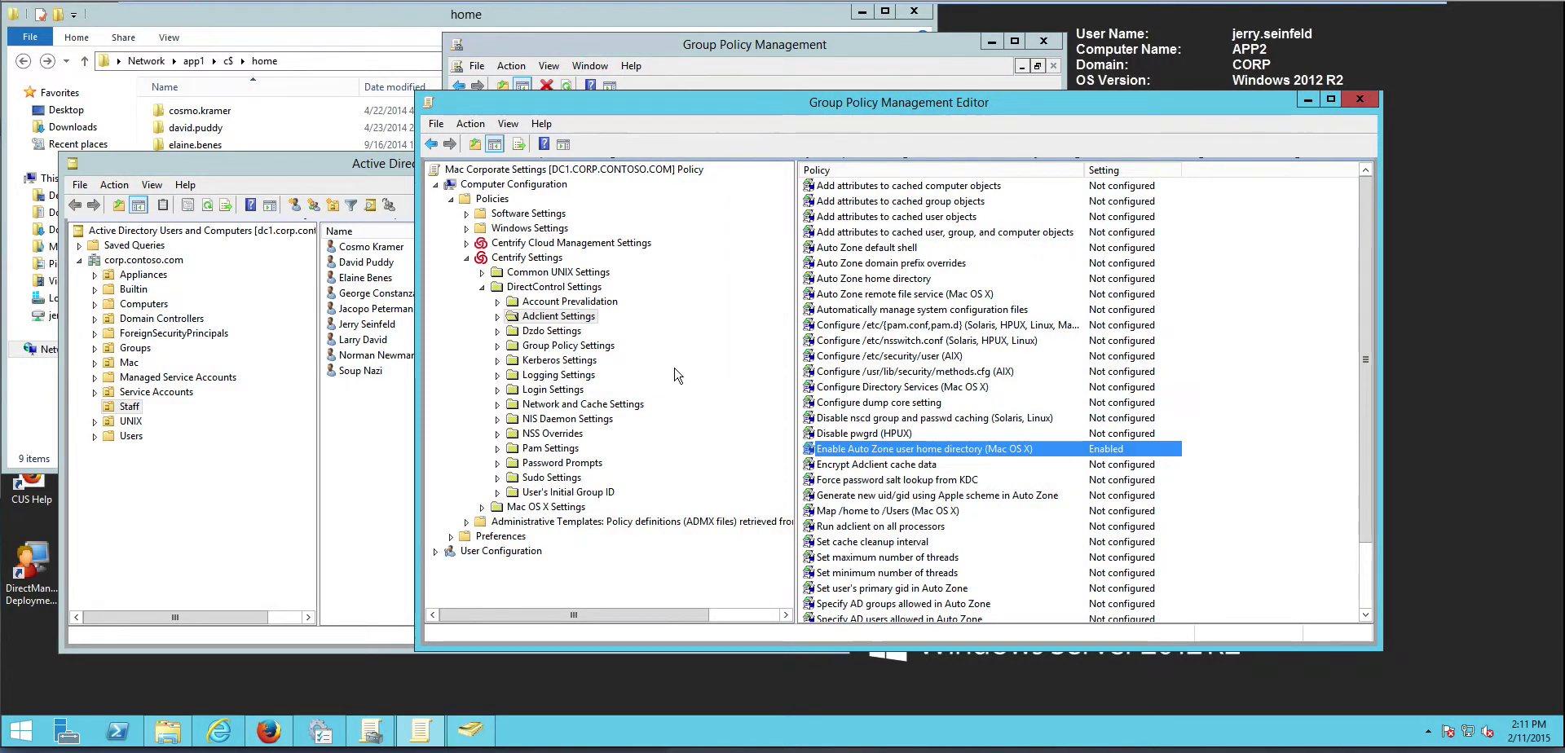
# Step: Open the Mobility Settings under the user configuration's Centrify Mac OS X Settings
pyautogui.click(484, 289)
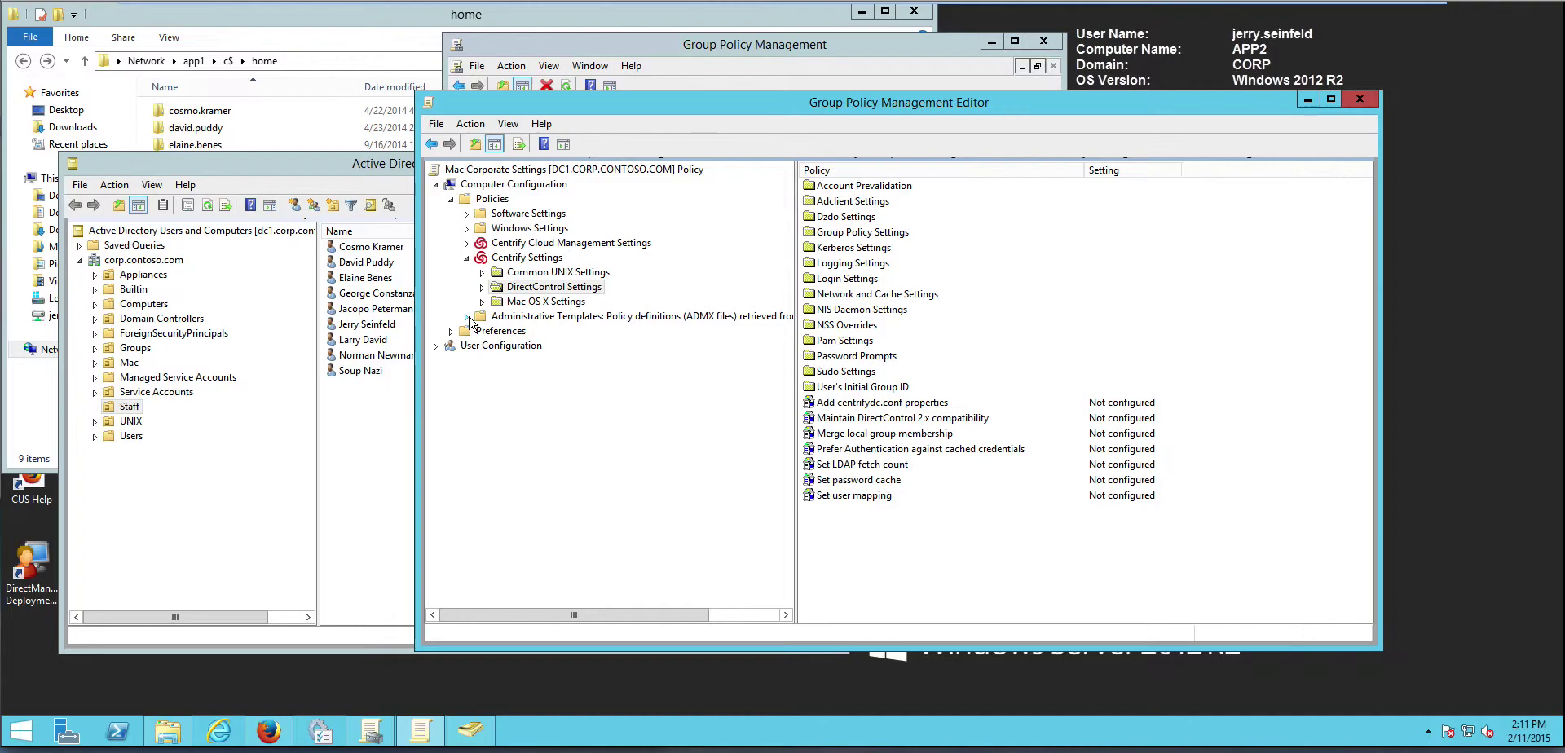
pyautogui.click(435, 346)
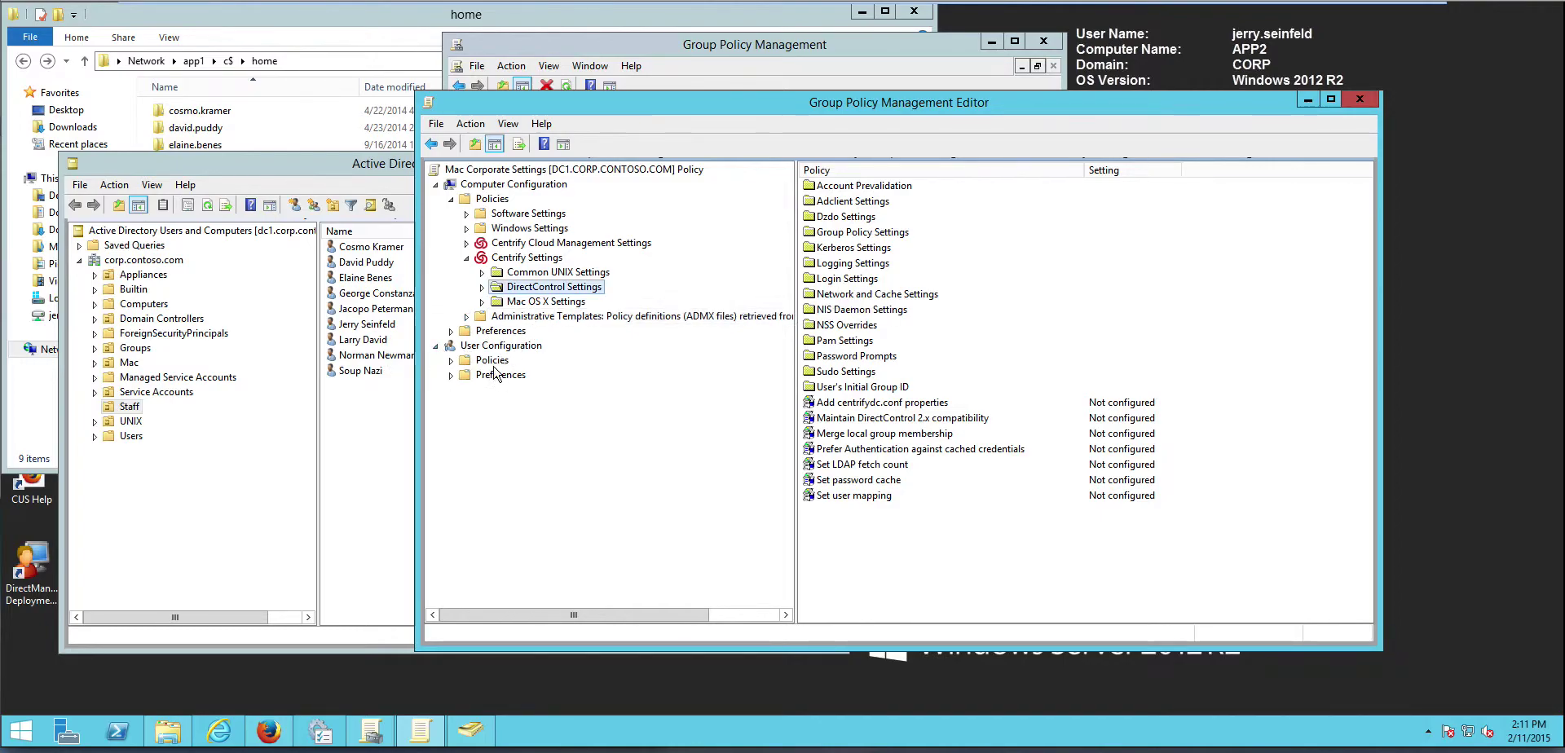
pyautogui.click(451, 360)
pyautogui.click(467, 406)
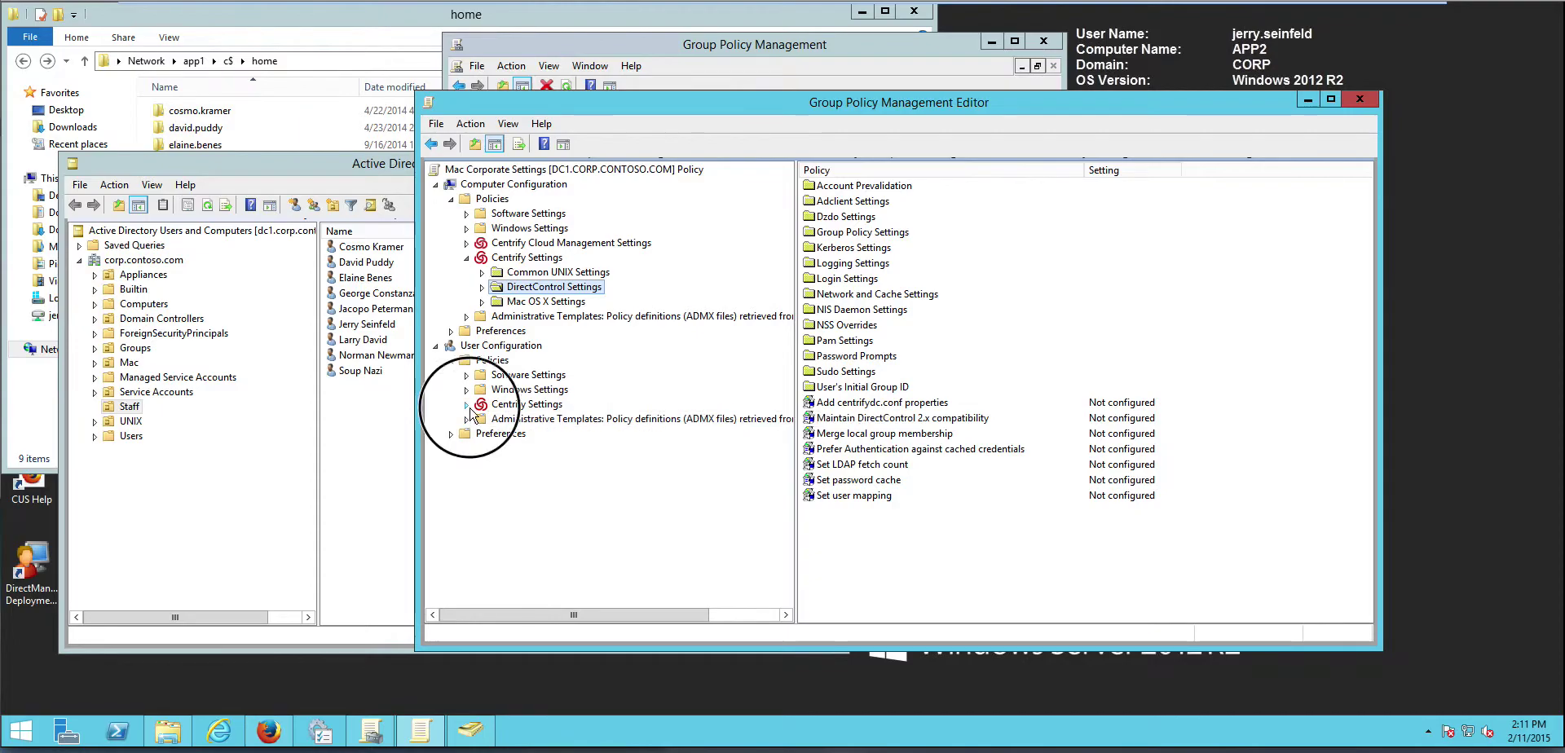
pyautogui.click(482, 419)
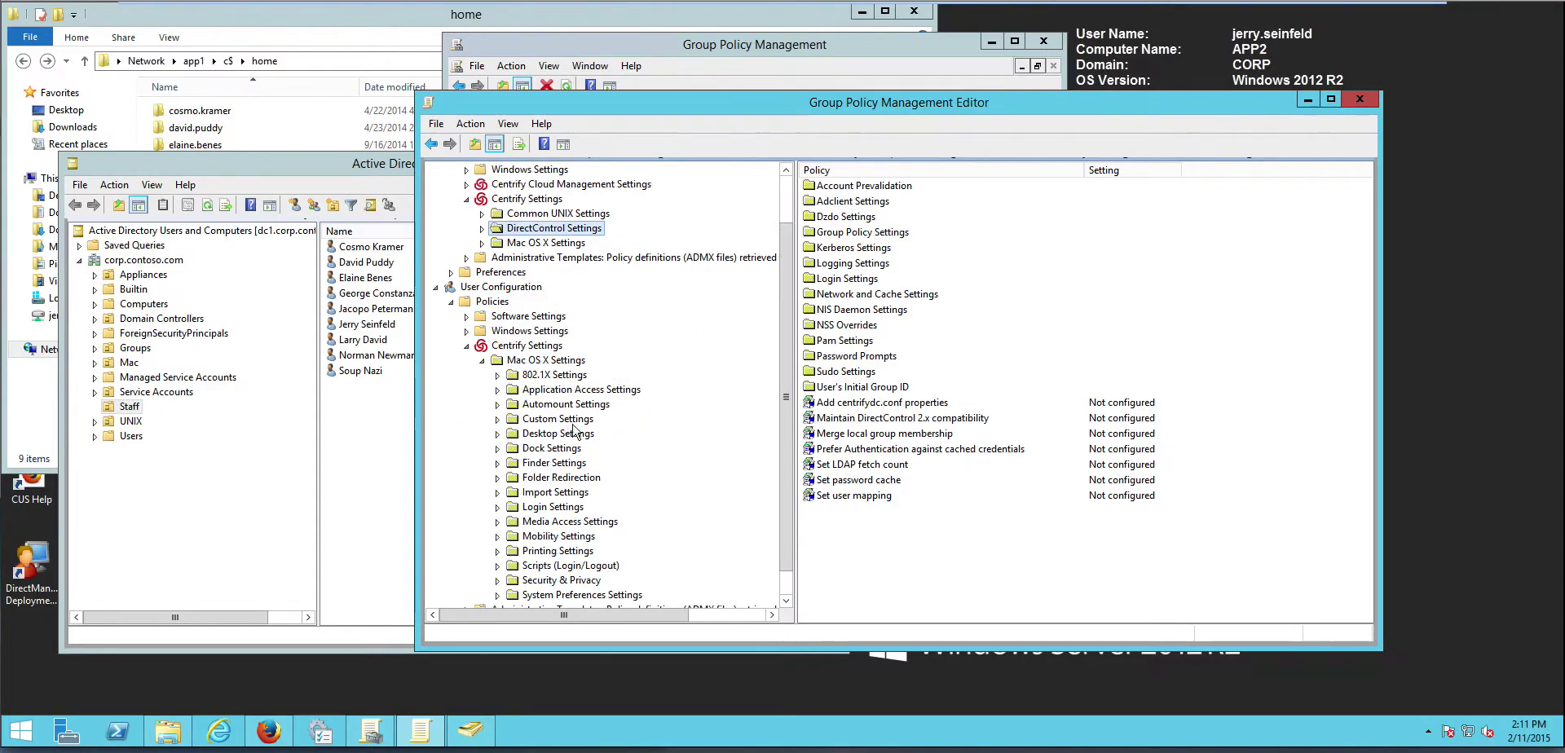
pyautogui.scroll(-1, 698, 375)
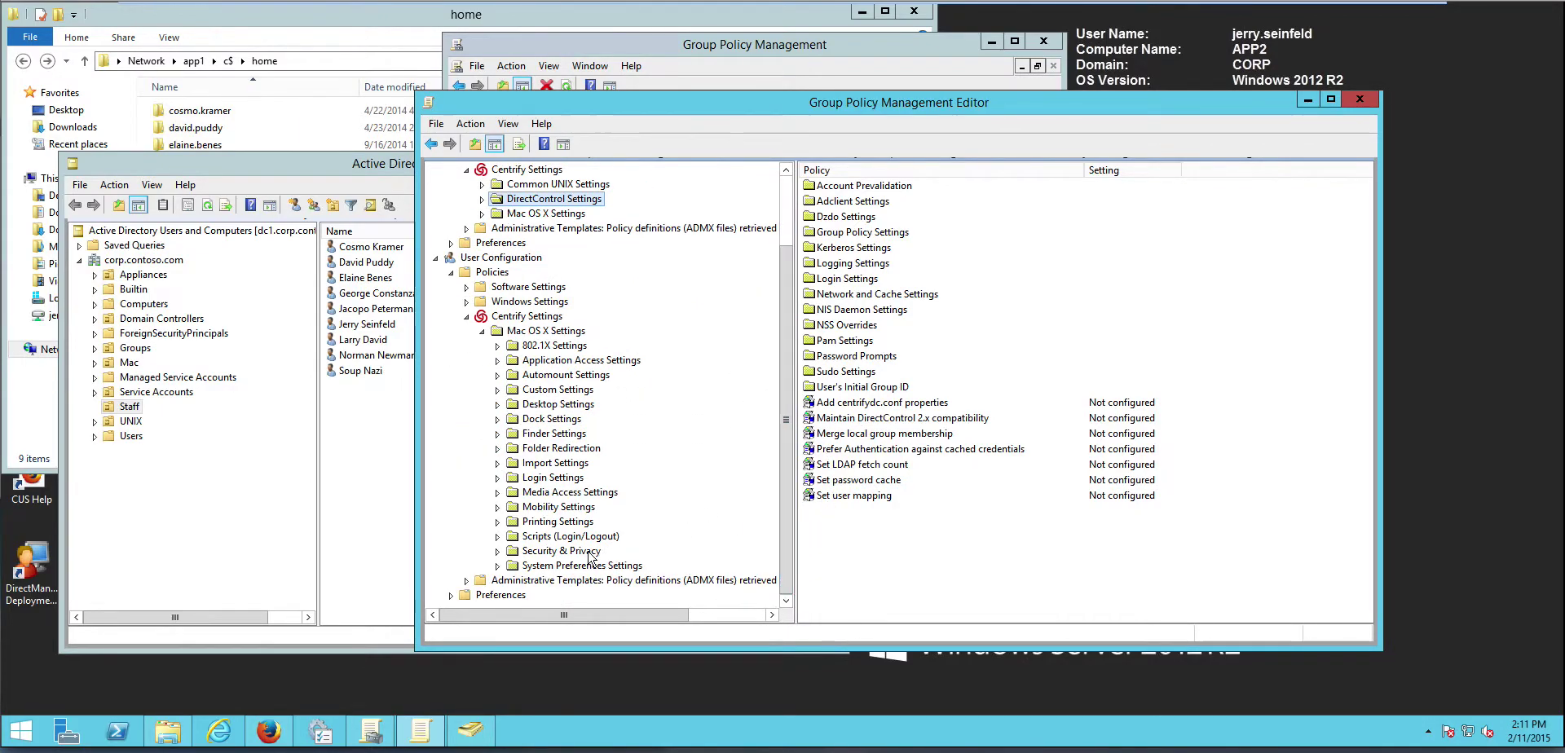
pyautogui.click(550, 508)
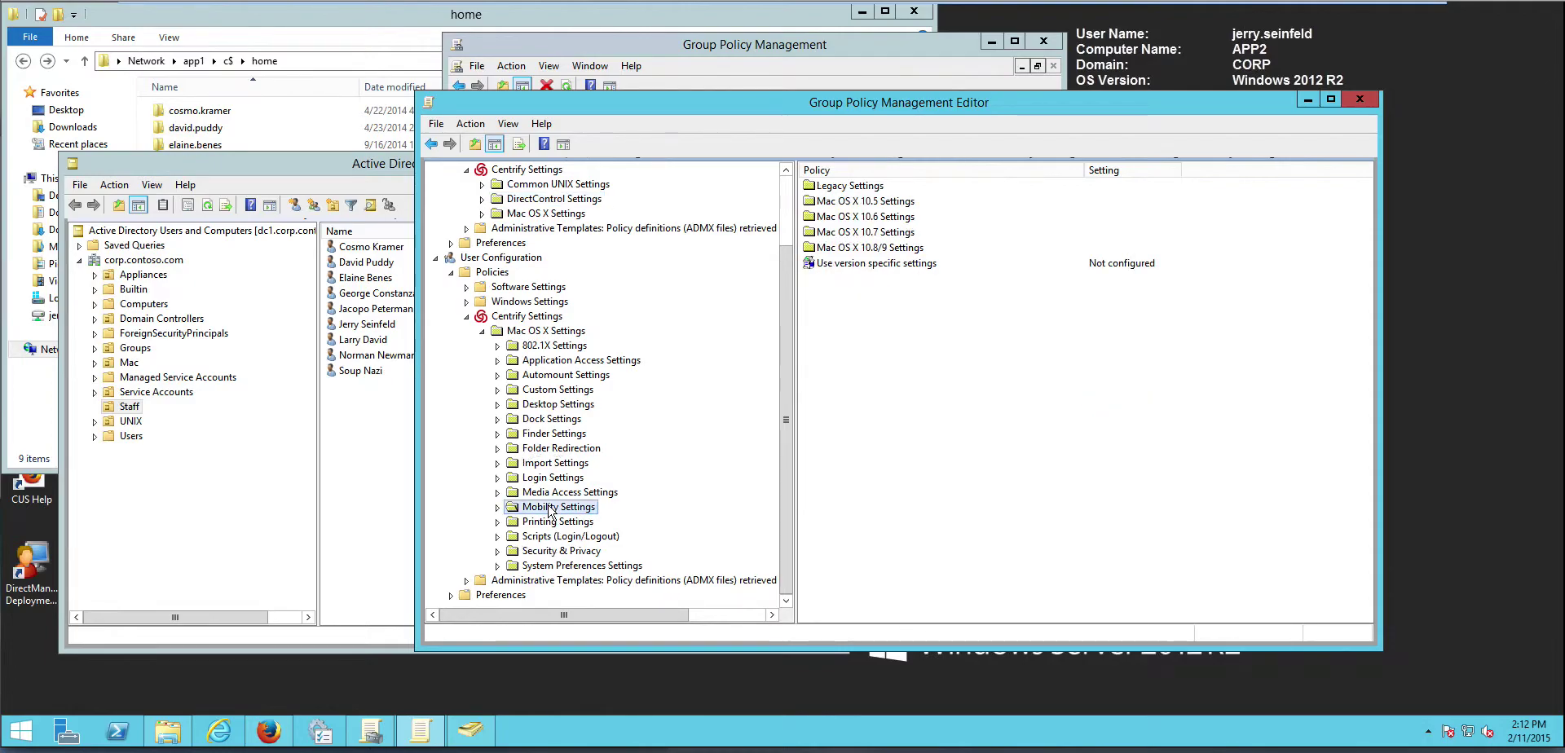
# Step: Set the "Use version specific settings" policy in the Mobility Settings to Enabled and save it
pyautogui.doubleClick(877, 263)
pyautogui.click(786, 311)
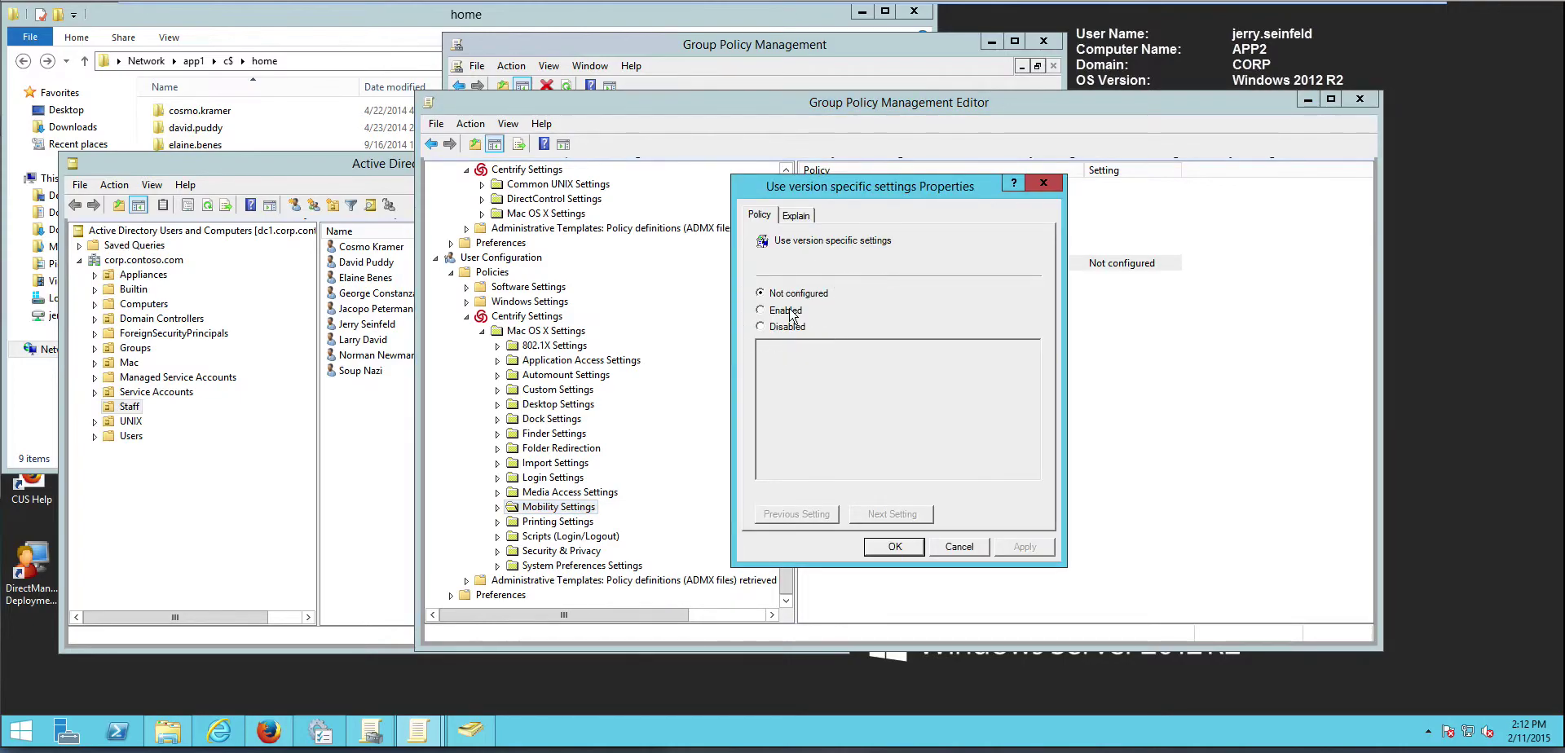
pyautogui.click(895, 547)
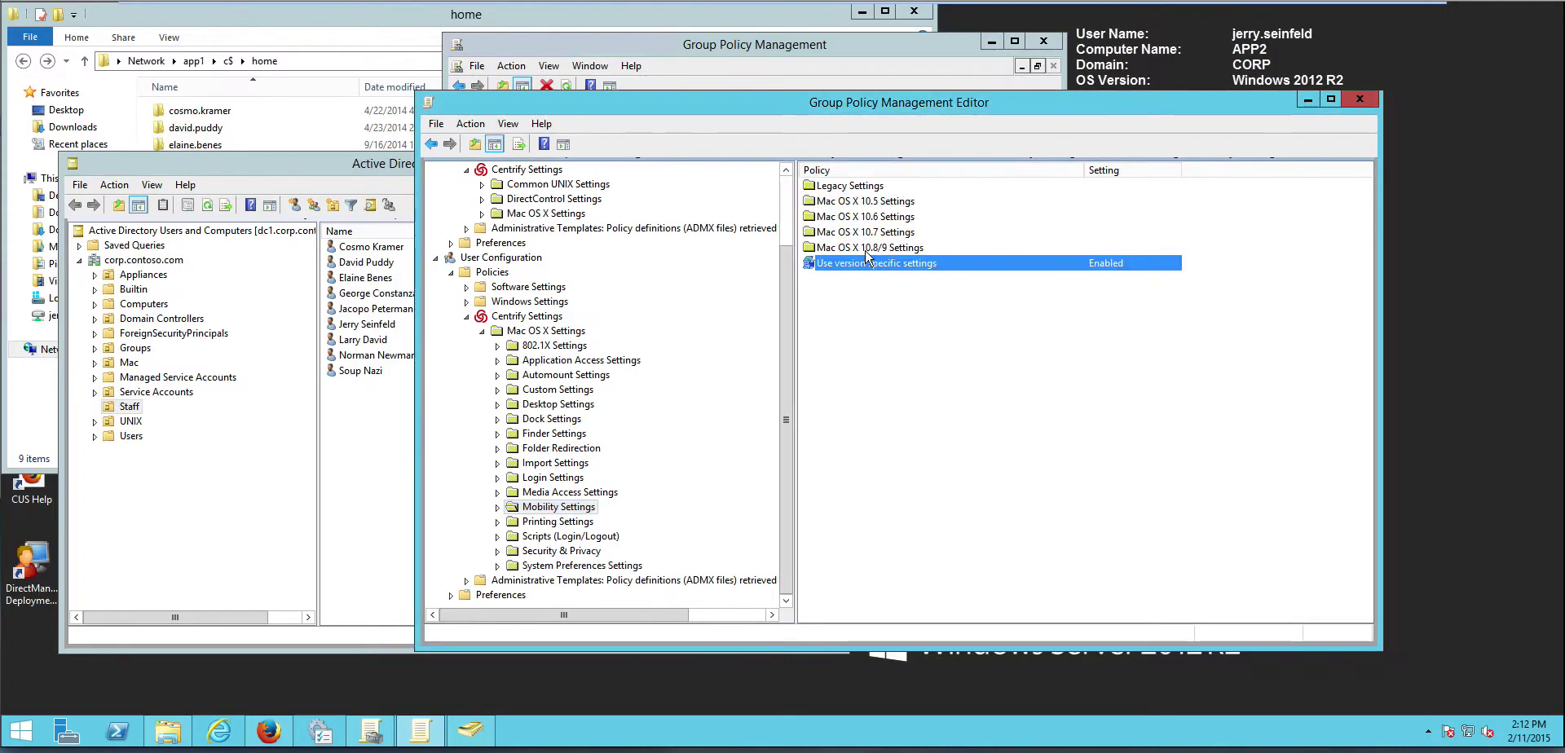
# Step: In the Mac OS X 10.8/9 Settings, enable "Configure mobile account creation" with the option to create a mobile account at network login
pyautogui.doubleClick(875, 250)
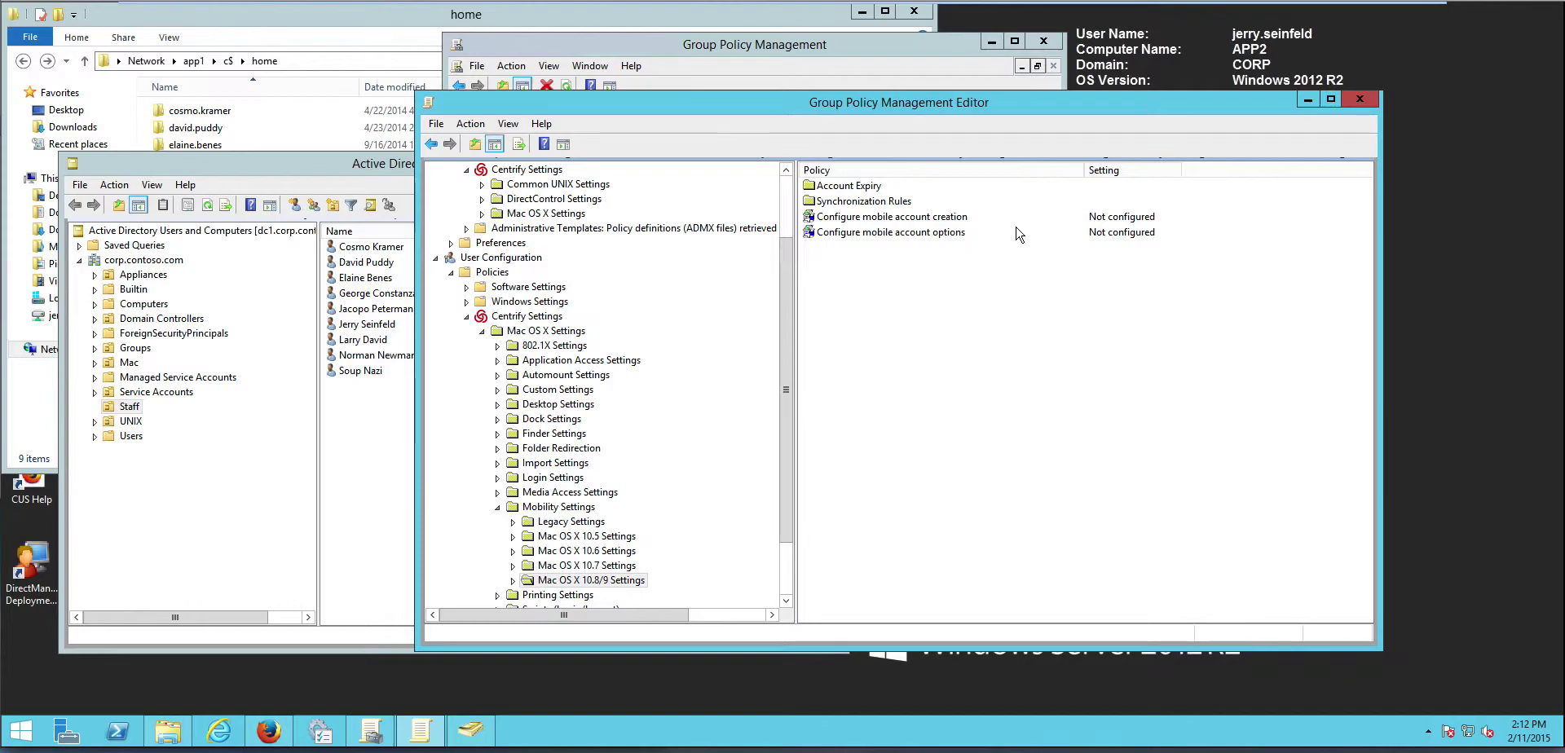
pyautogui.doubleClick(896, 217)
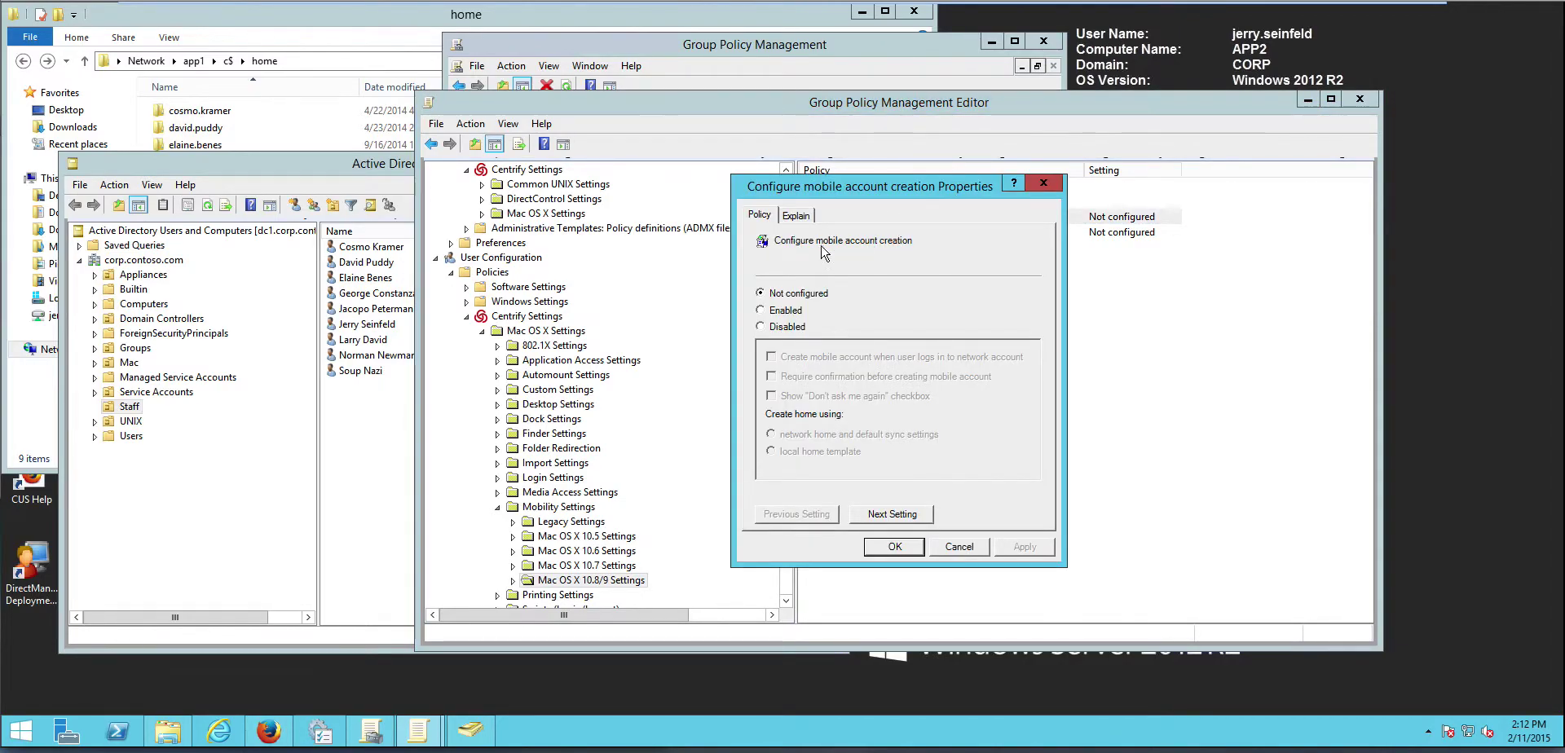
pyautogui.click(760, 310)
pyautogui.click(771, 358)
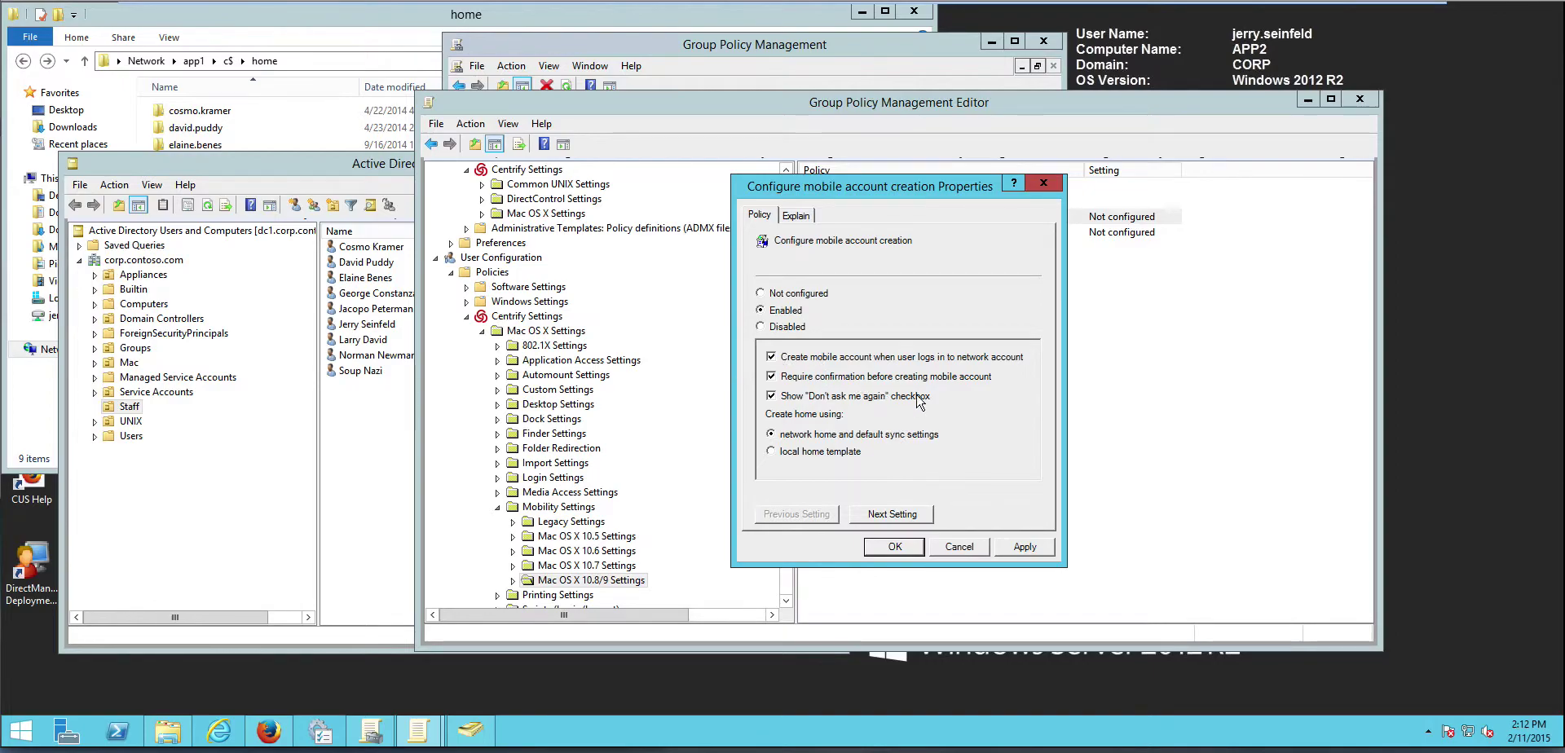
pyautogui.click(907, 548)
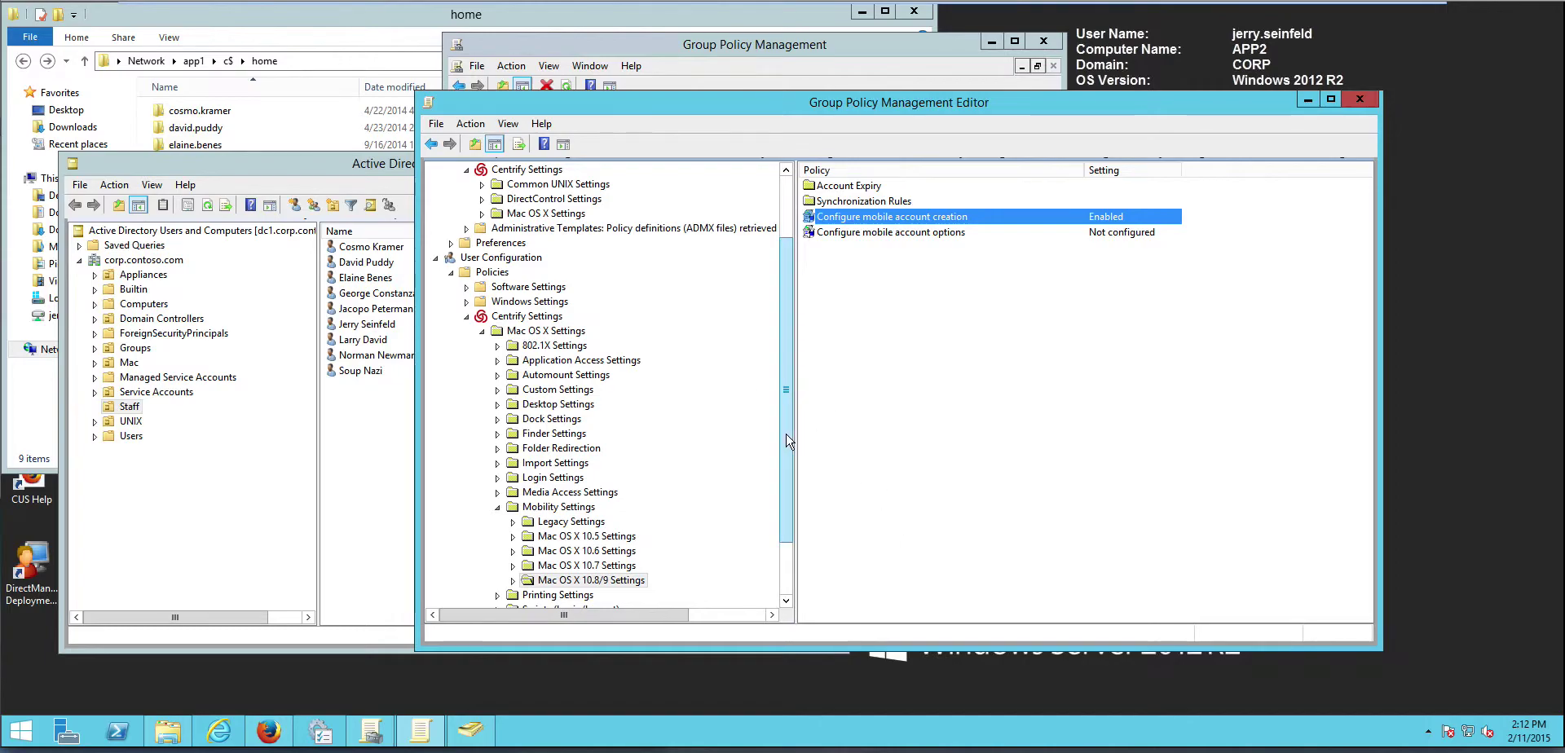
# Step: Review the Adclient Settings under the computer configuration's Centrify DirectControl Settings
pyautogui.moveTo(780, 438); pyautogui.dragTo(794, 348)
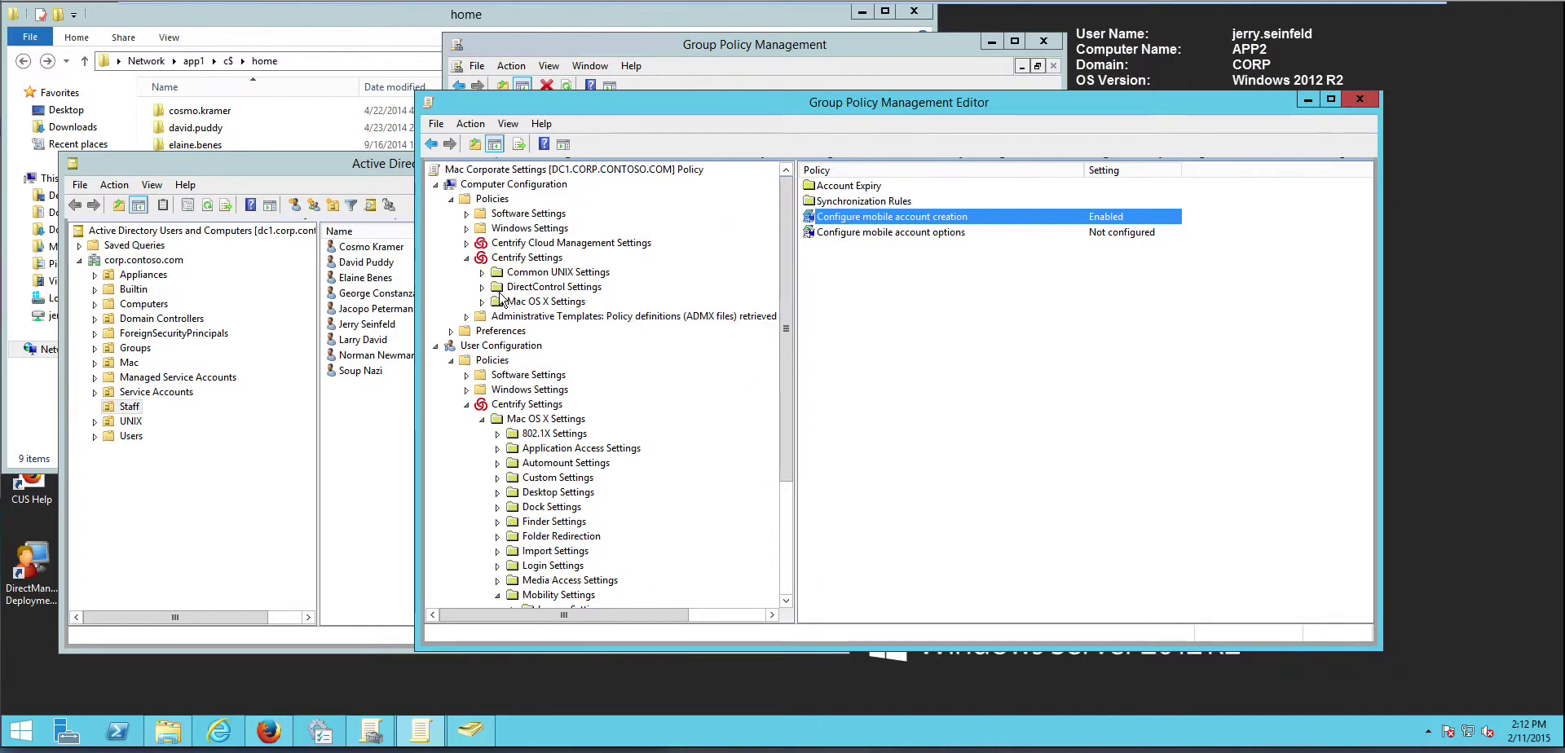
pyautogui.click(576, 290)
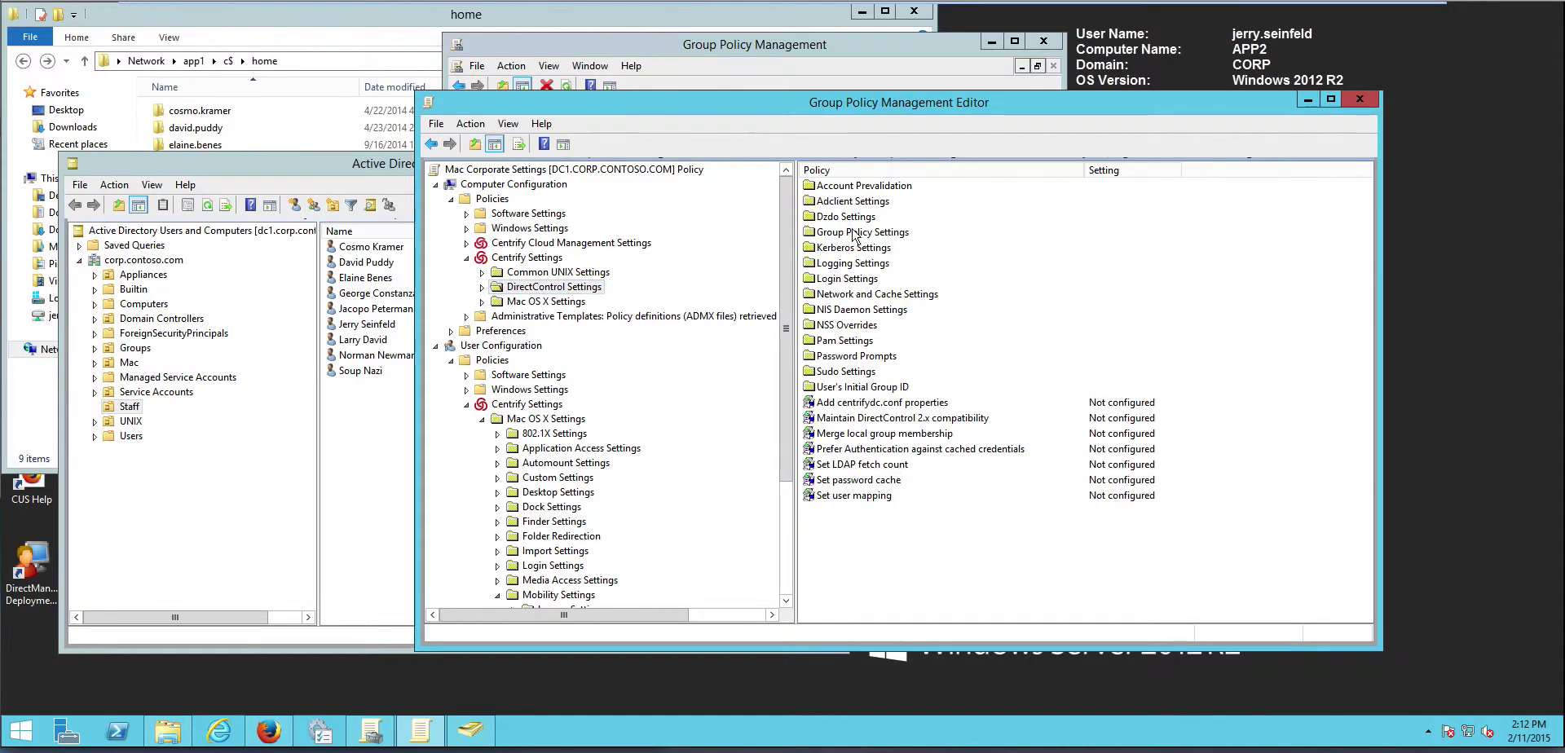
pyautogui.click(854, 191)
pyautogui.click(854, 201)
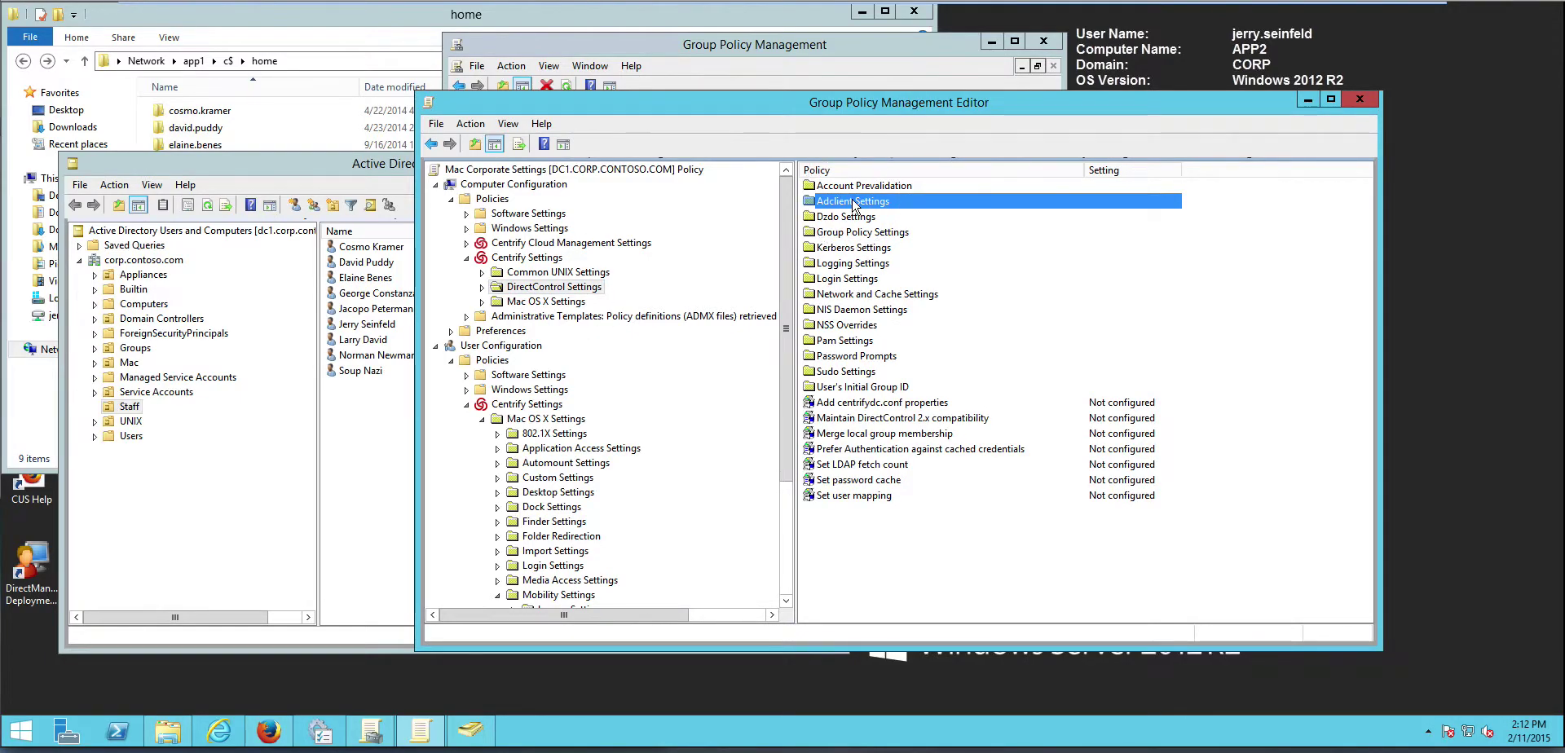
pyautogui.doubleClick(854, 202)
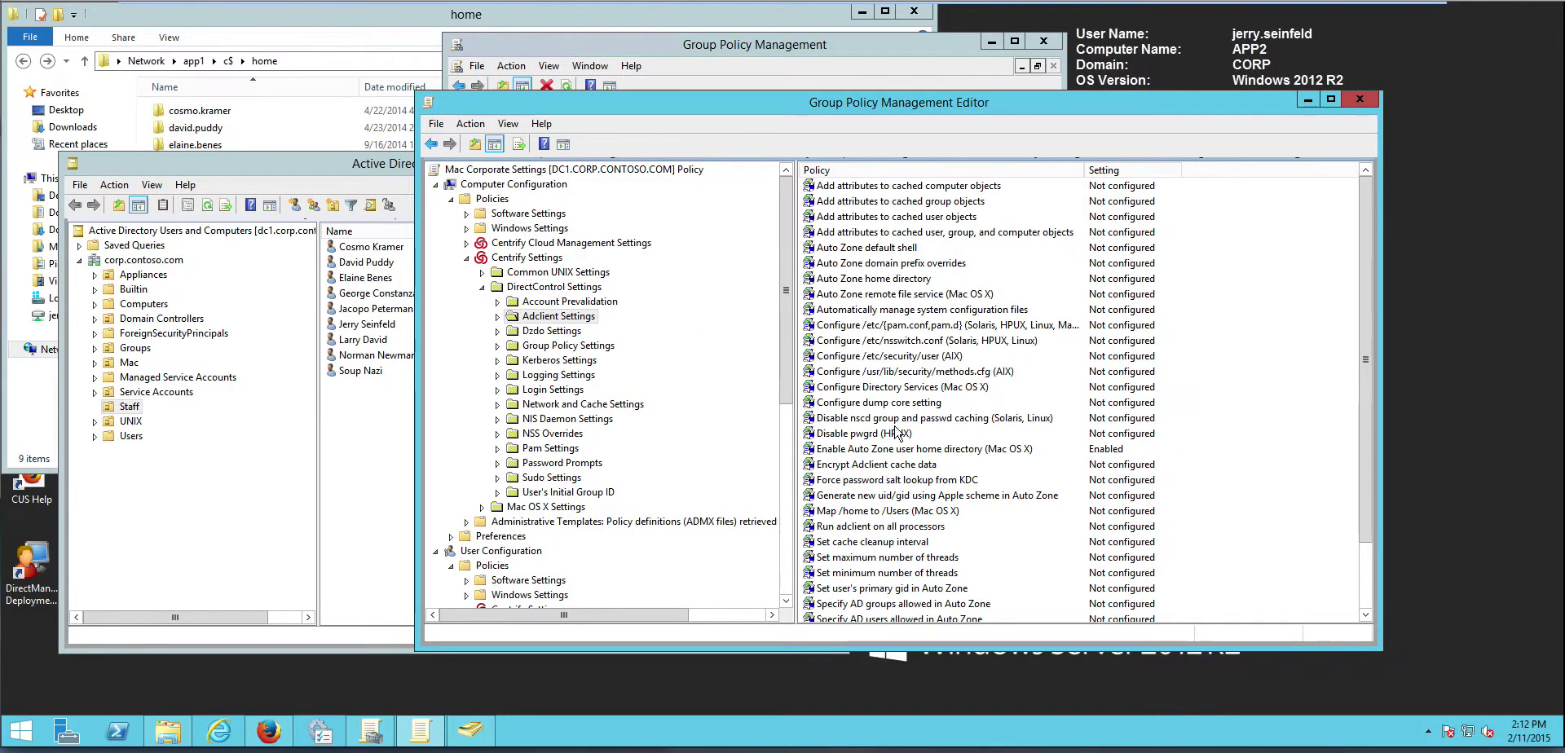
# Step: Review the user Mobility Settings and the "Configure mobile account creation" policy for Mac OS X 10.8/9, leaving it without changes
pyautogui.moveTo(786, 412); pyautogui.dragTo(787, 537)
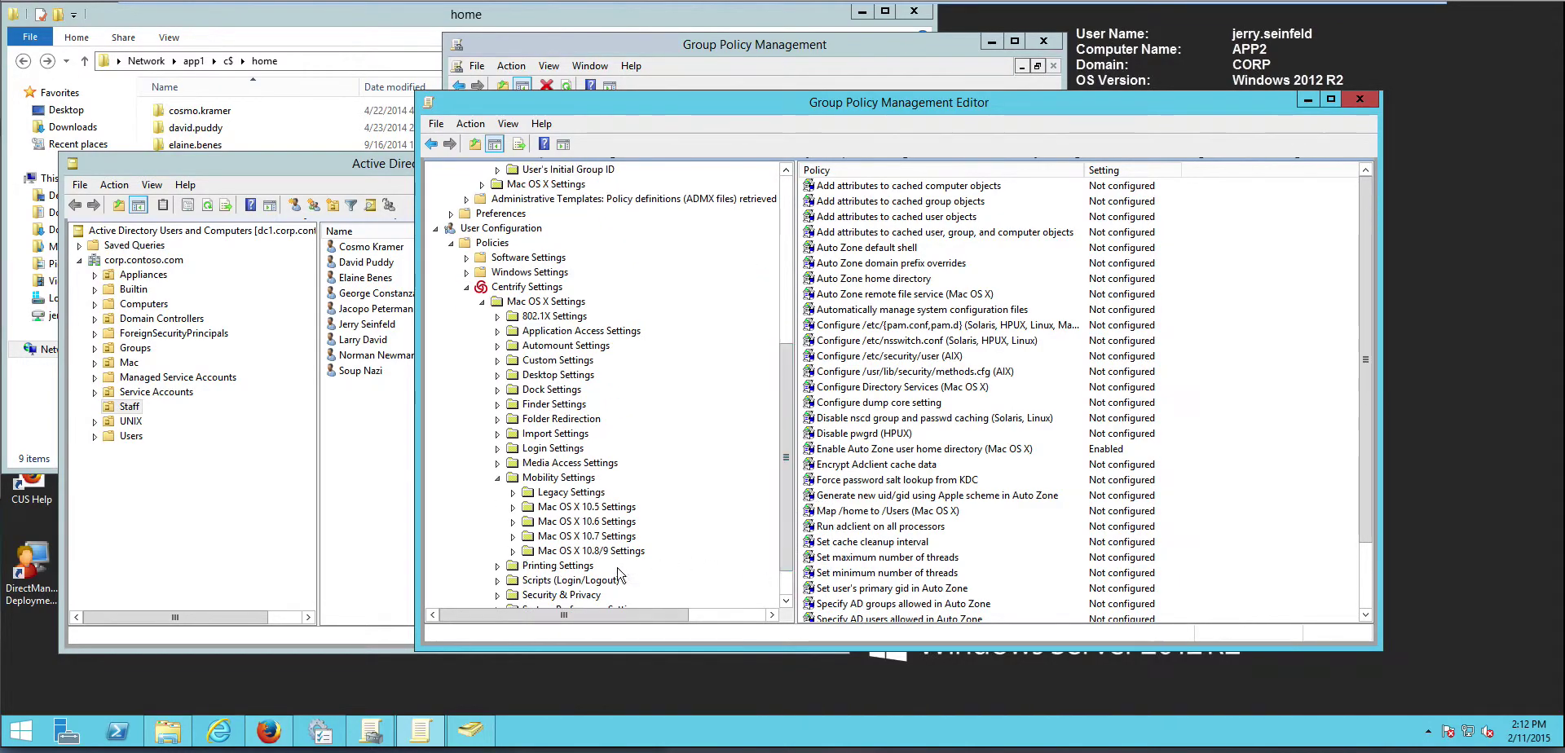
pyautogui.doubleClick(559, 478)
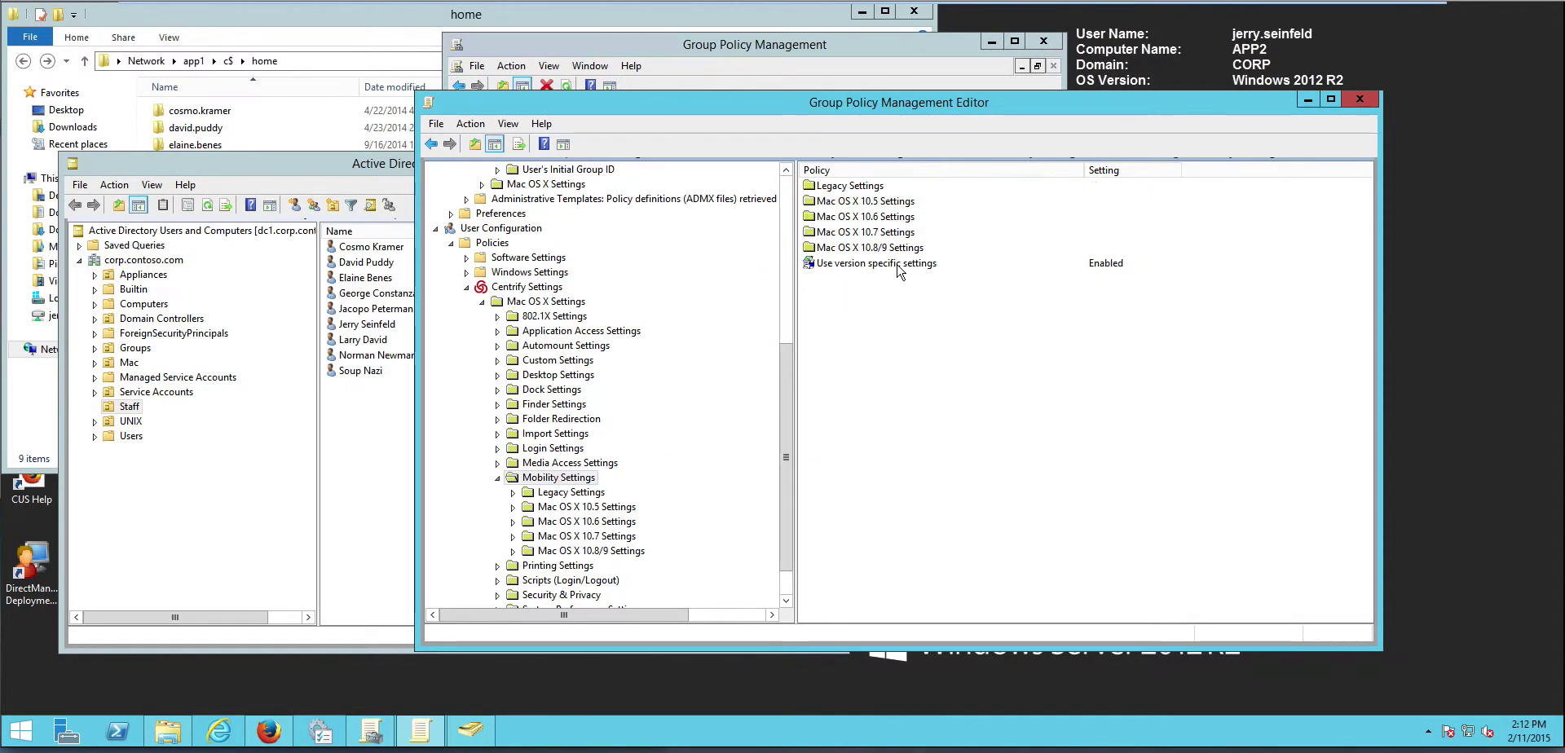
pyautogui.click(900, 264)
pyautogui.doubleClick(894, 248)
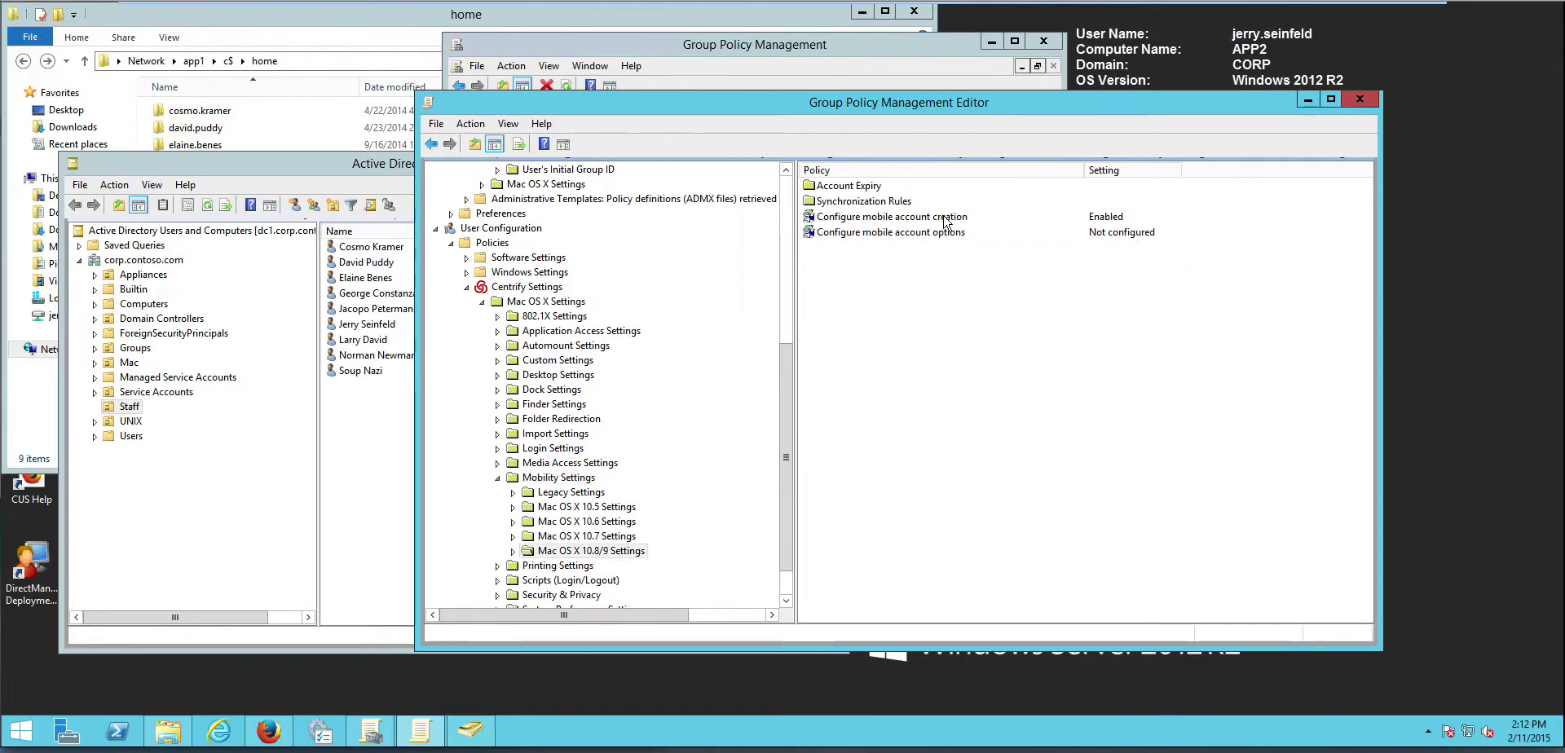
pyautogui.doubleClick(945, 218)
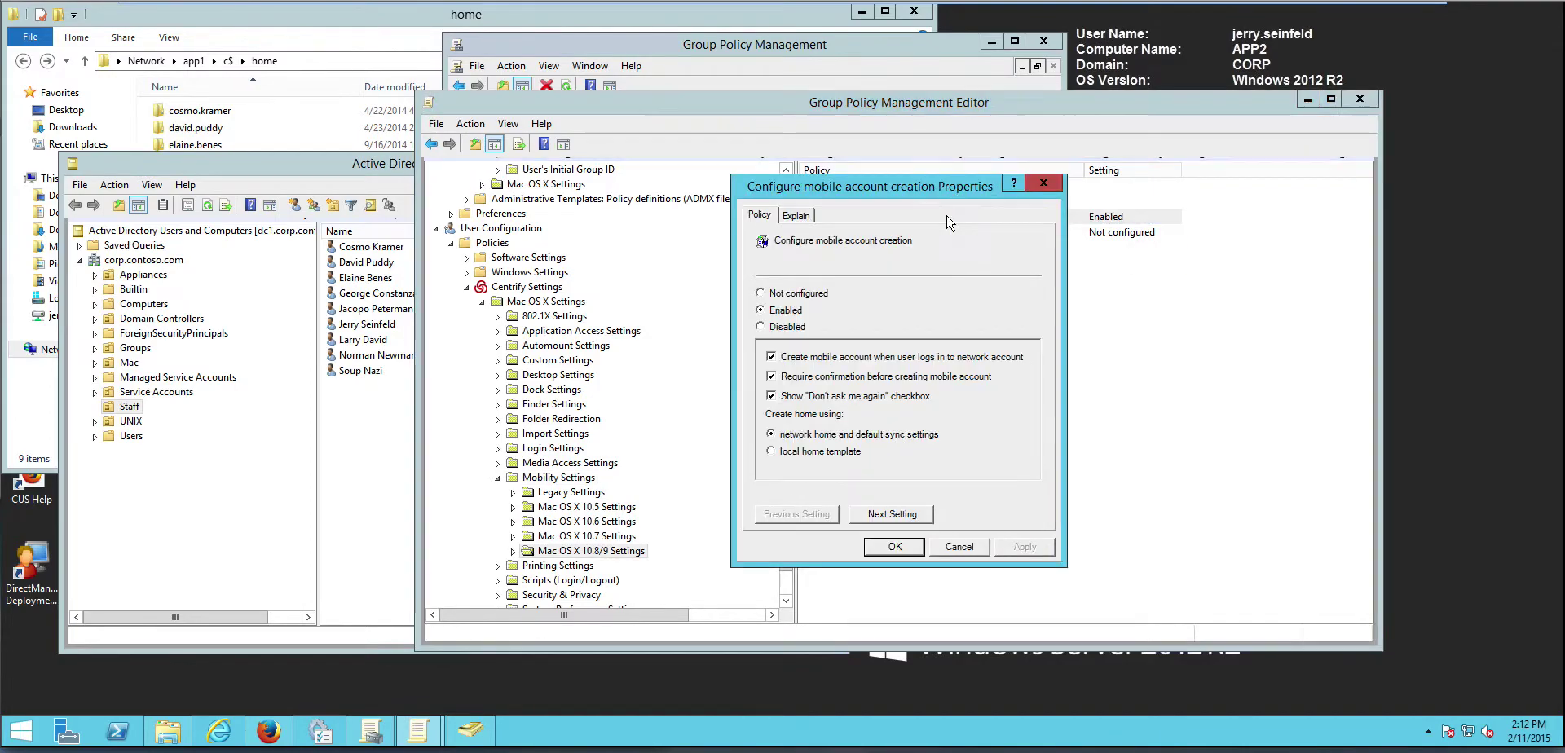
pyautogui.click(960, 547)
# Step: Switch to the mac109 machine and unlock its session with the account password
pyautogui.moveTo(929, 3)
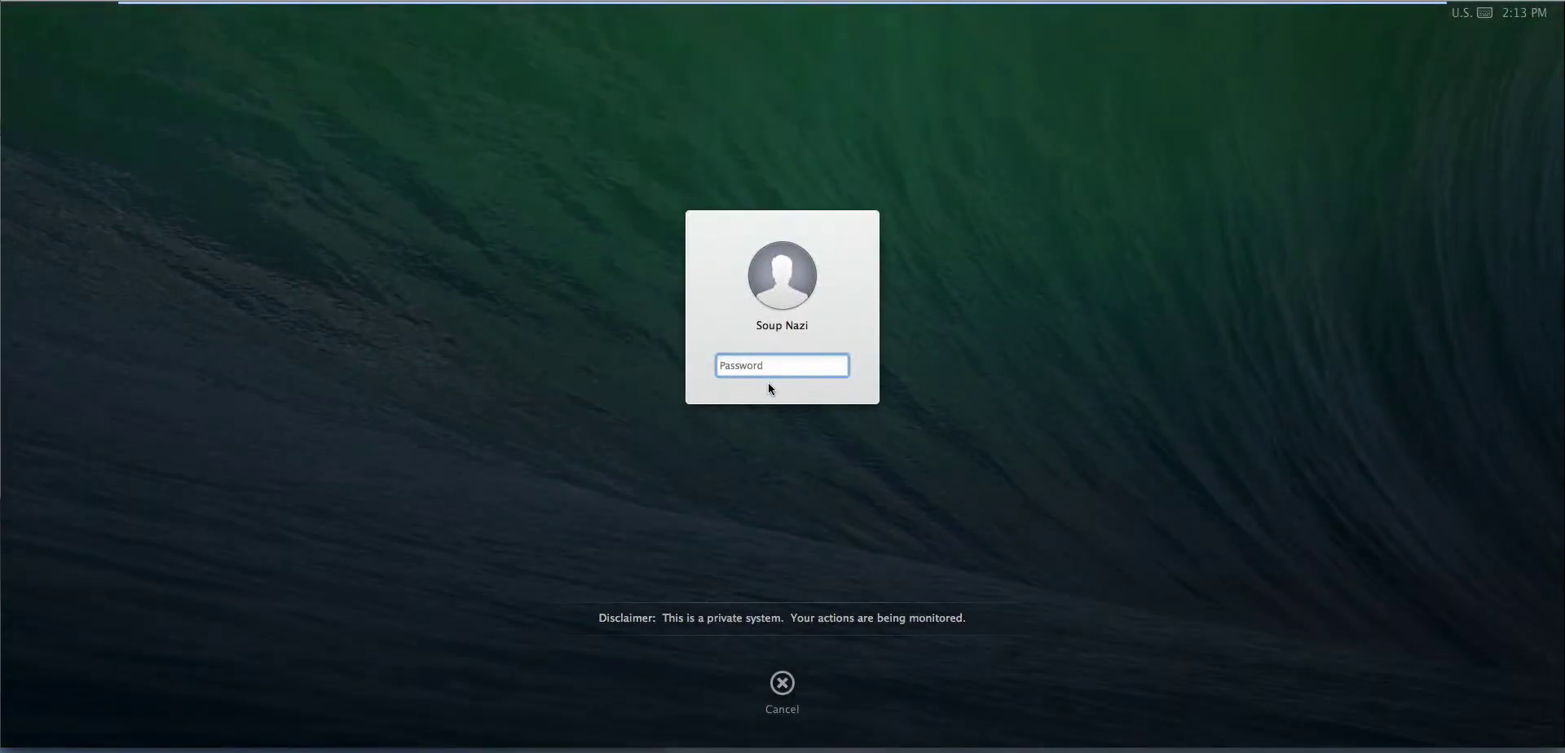
pyautogui.write('***')
pyautogui.press('Return')
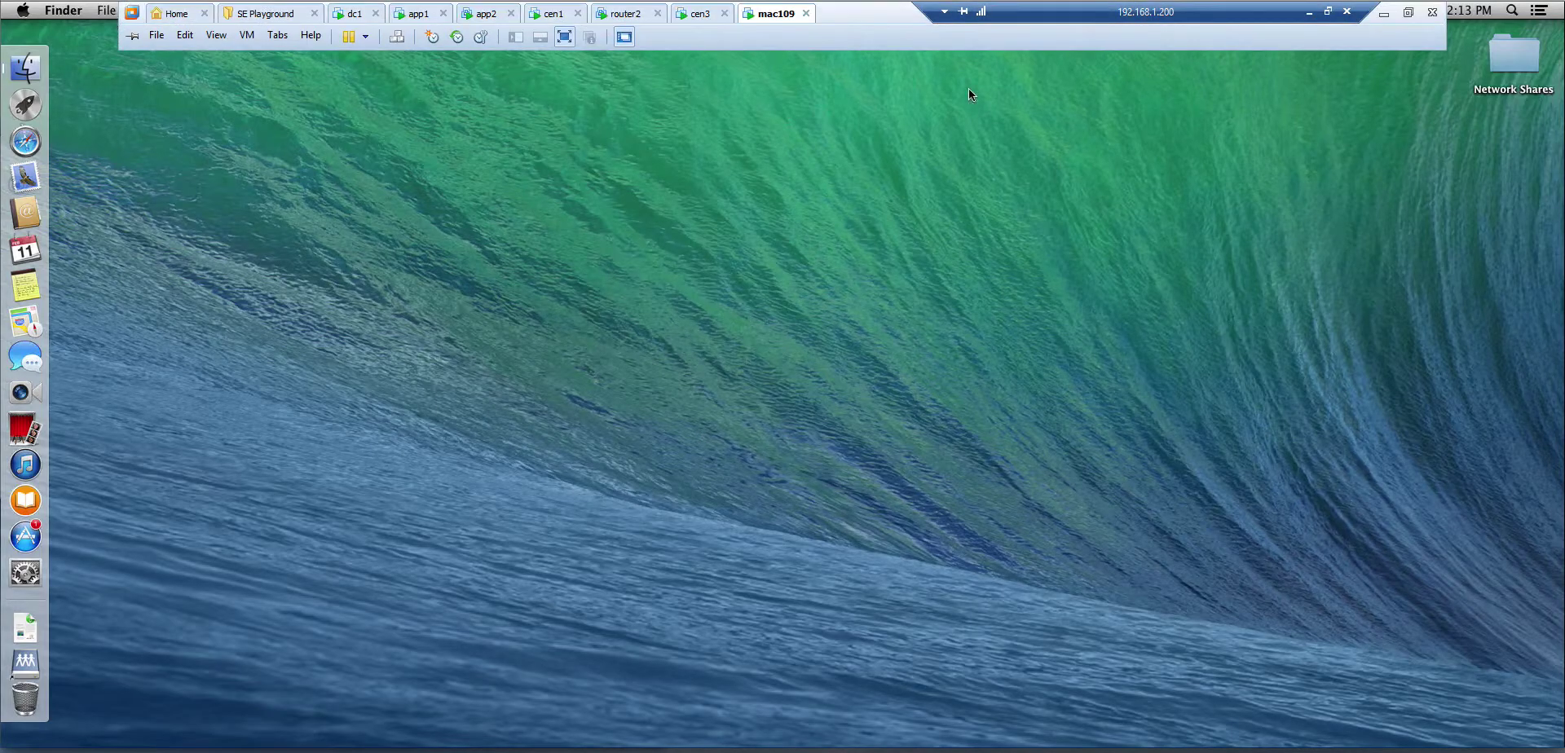
# Step: Find and open Terminal on the Mac and run adgpupdate to refresh the group policies
pyautogui.click(1510, 10)
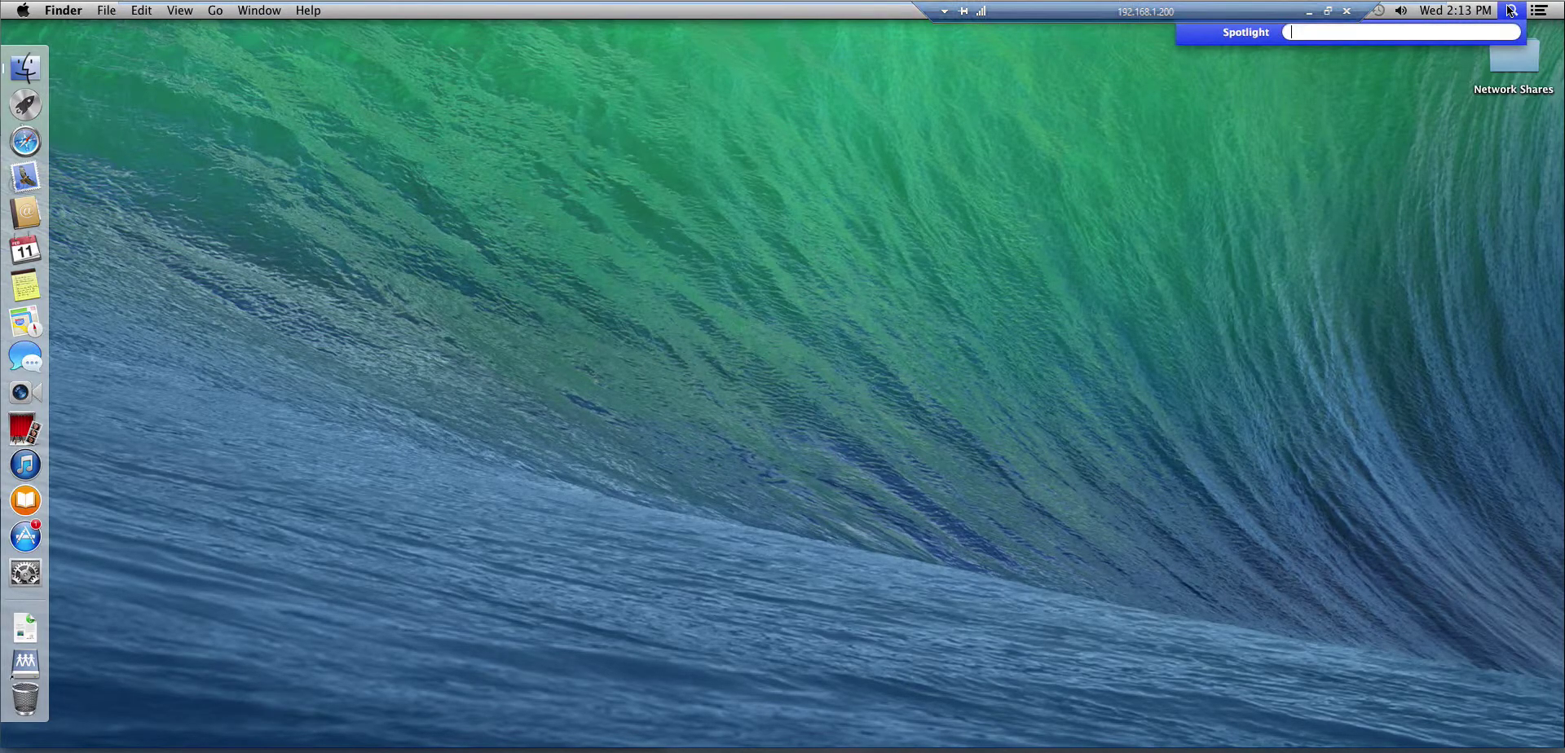
pyautogui.write('ter')
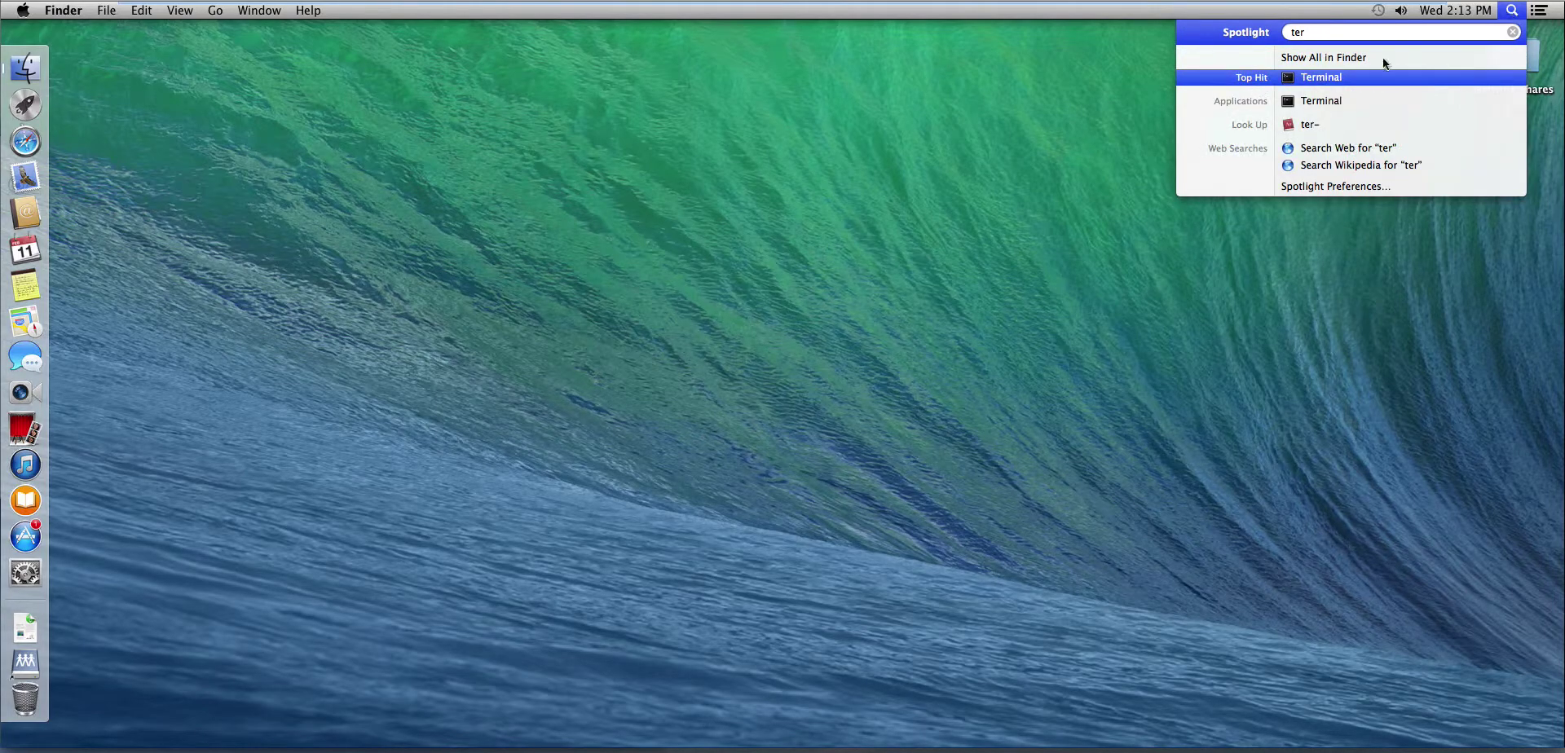
pyautogui.click(1310, 85)
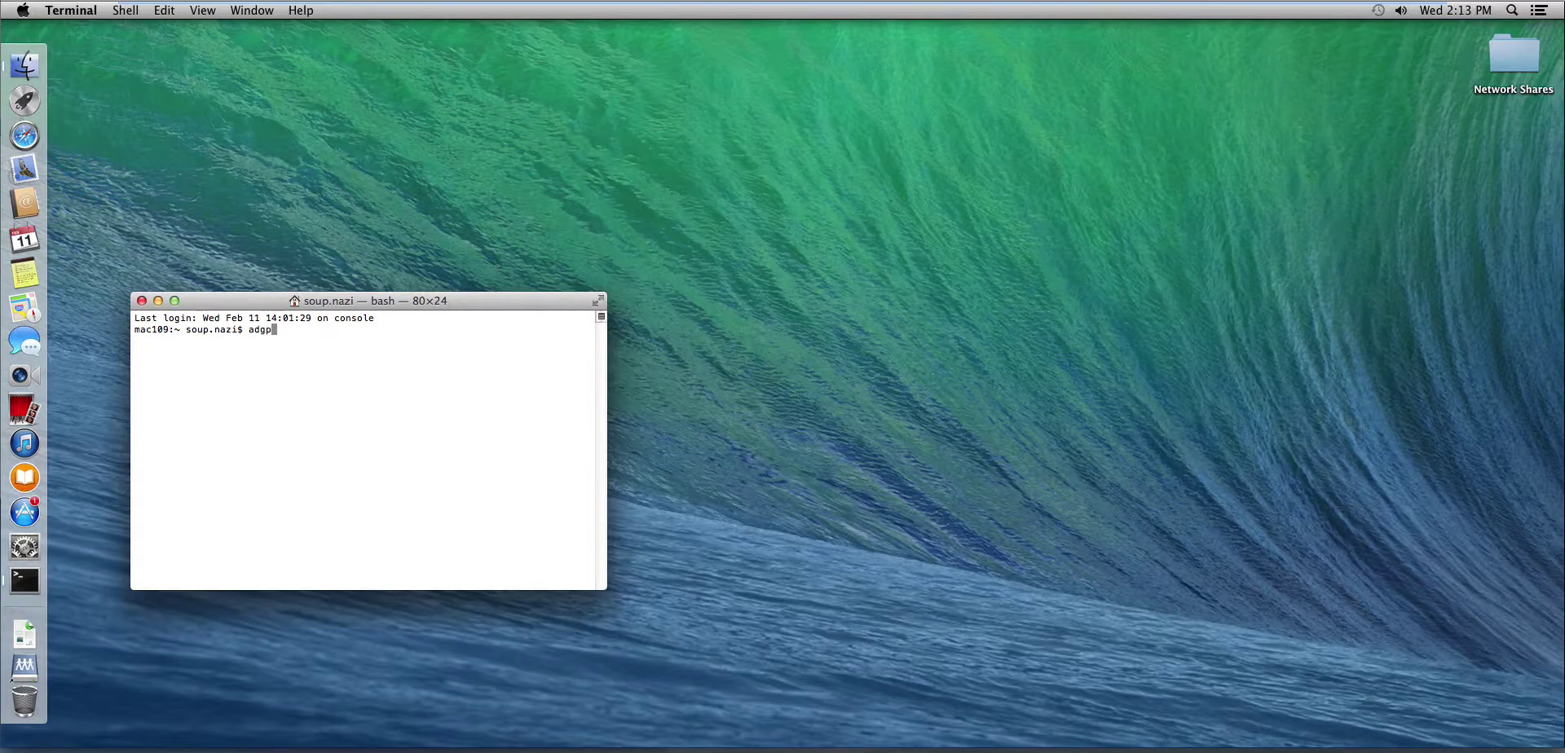
pyautogui.write('te')
pyautogui.press('Return')
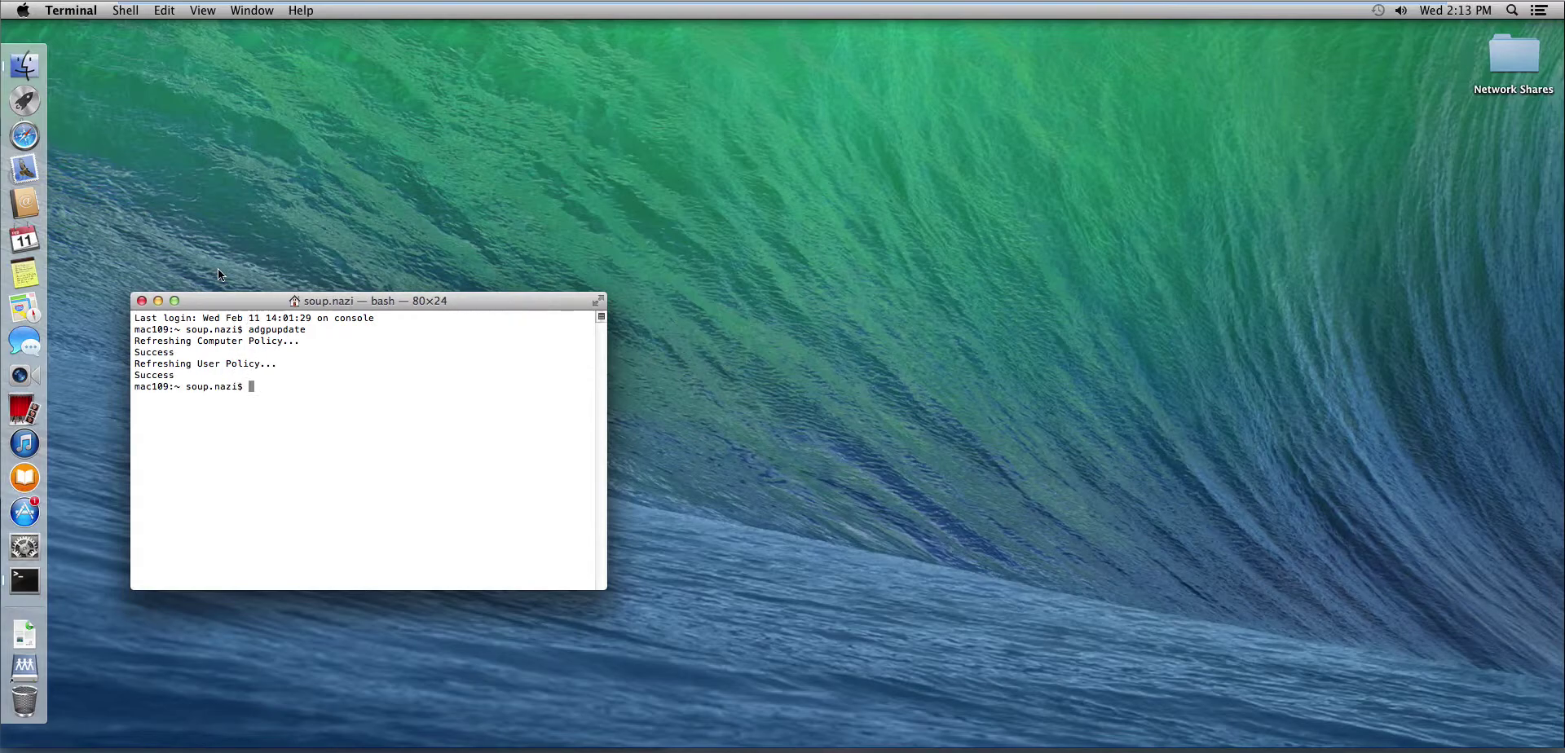
# Step: Log out of the Mac and sign back in with the account's username and password, choosing to create the mobile account now
pyautogui.click(23, 10)
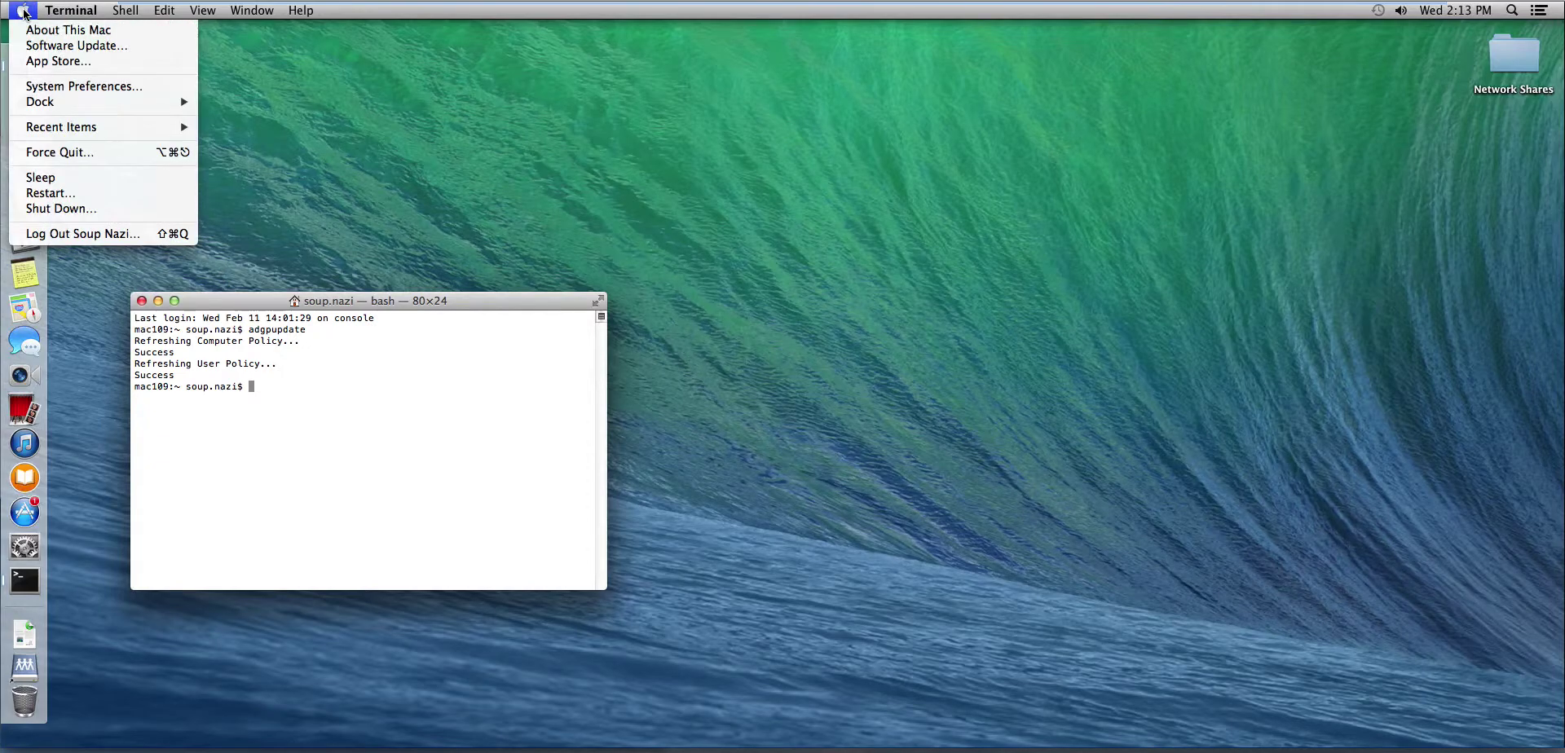
pyautogui.click(78, 234)
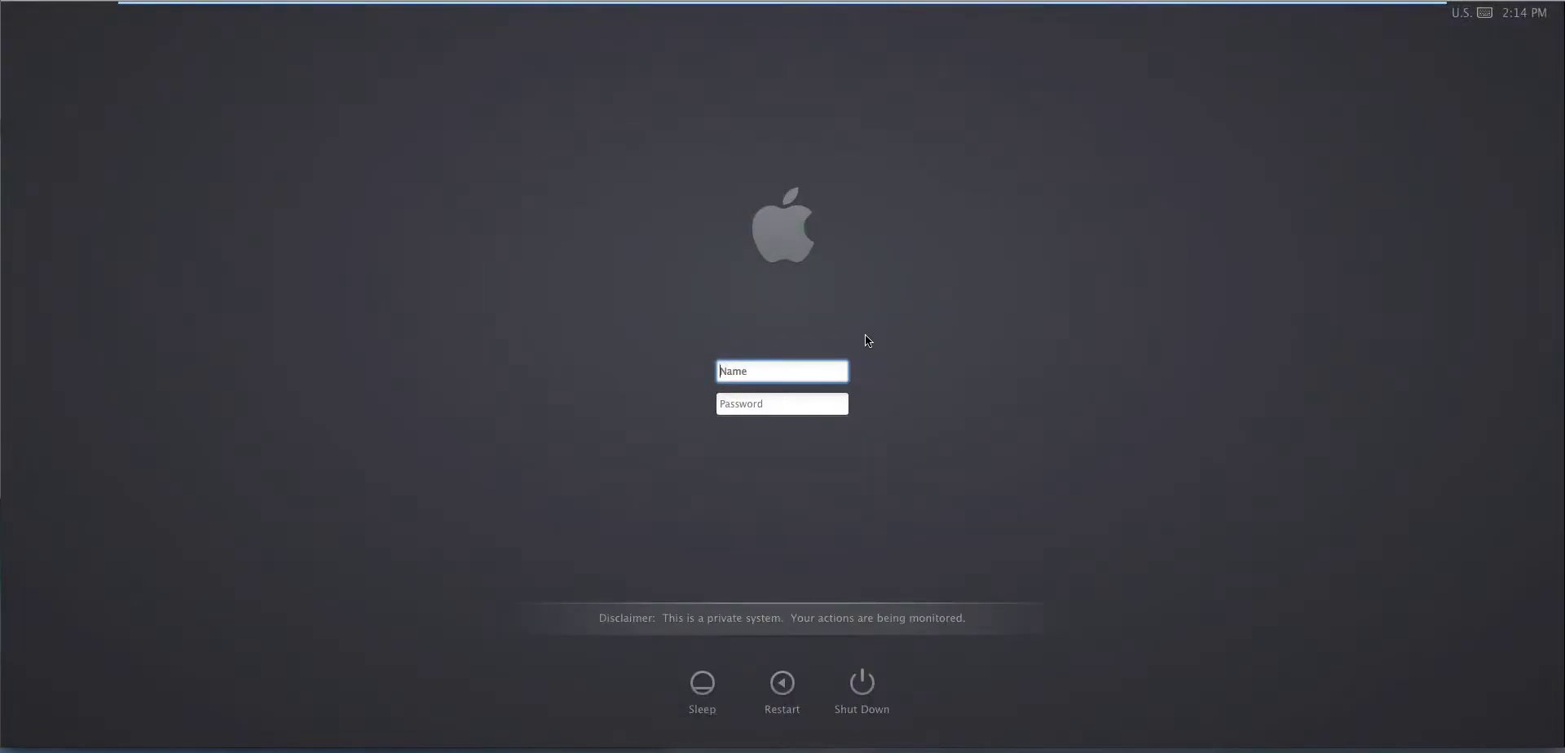
pyautogui.write('f')
pyautogui.press('Tab')
pyautogui.write('•••')
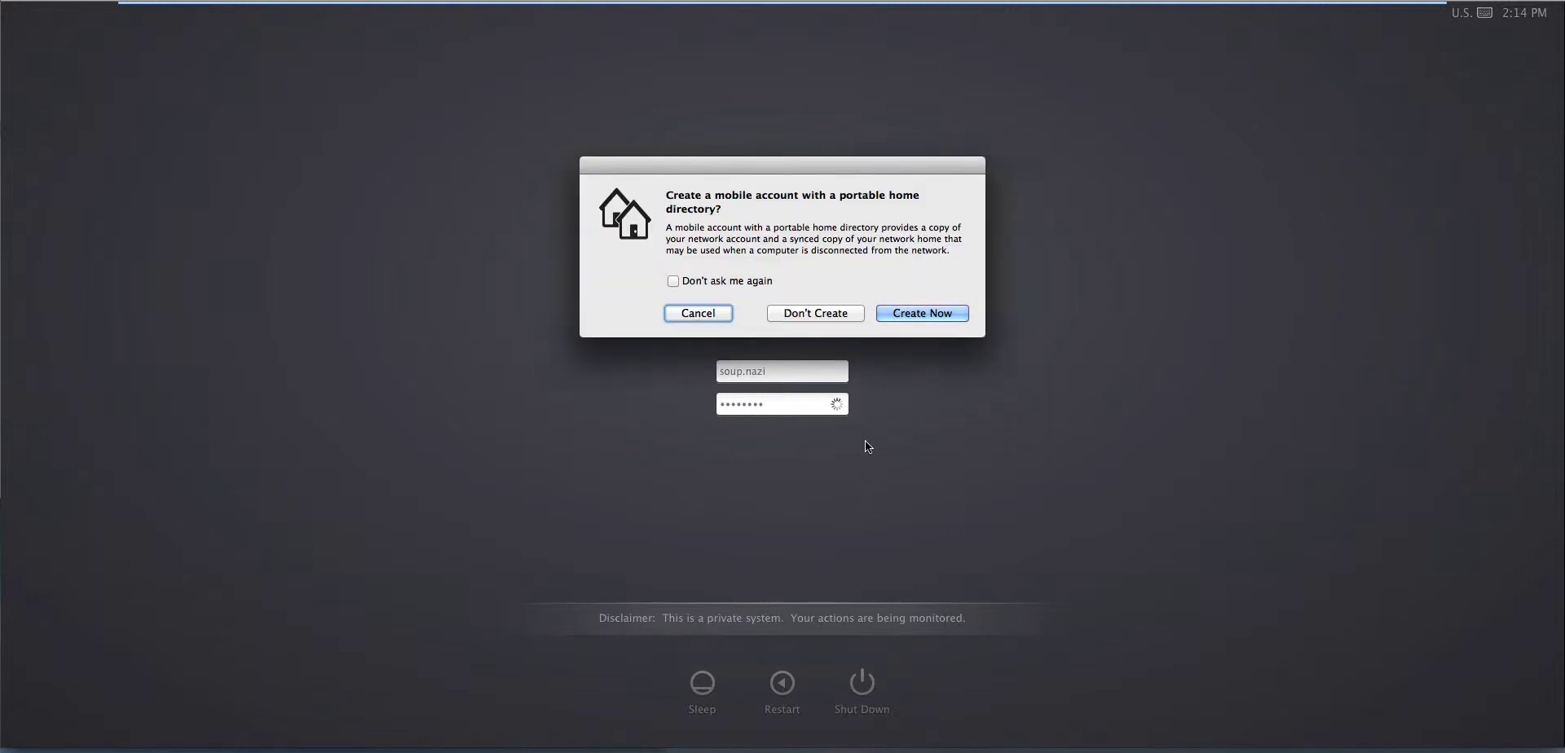
pyautogui.click(928, 313)
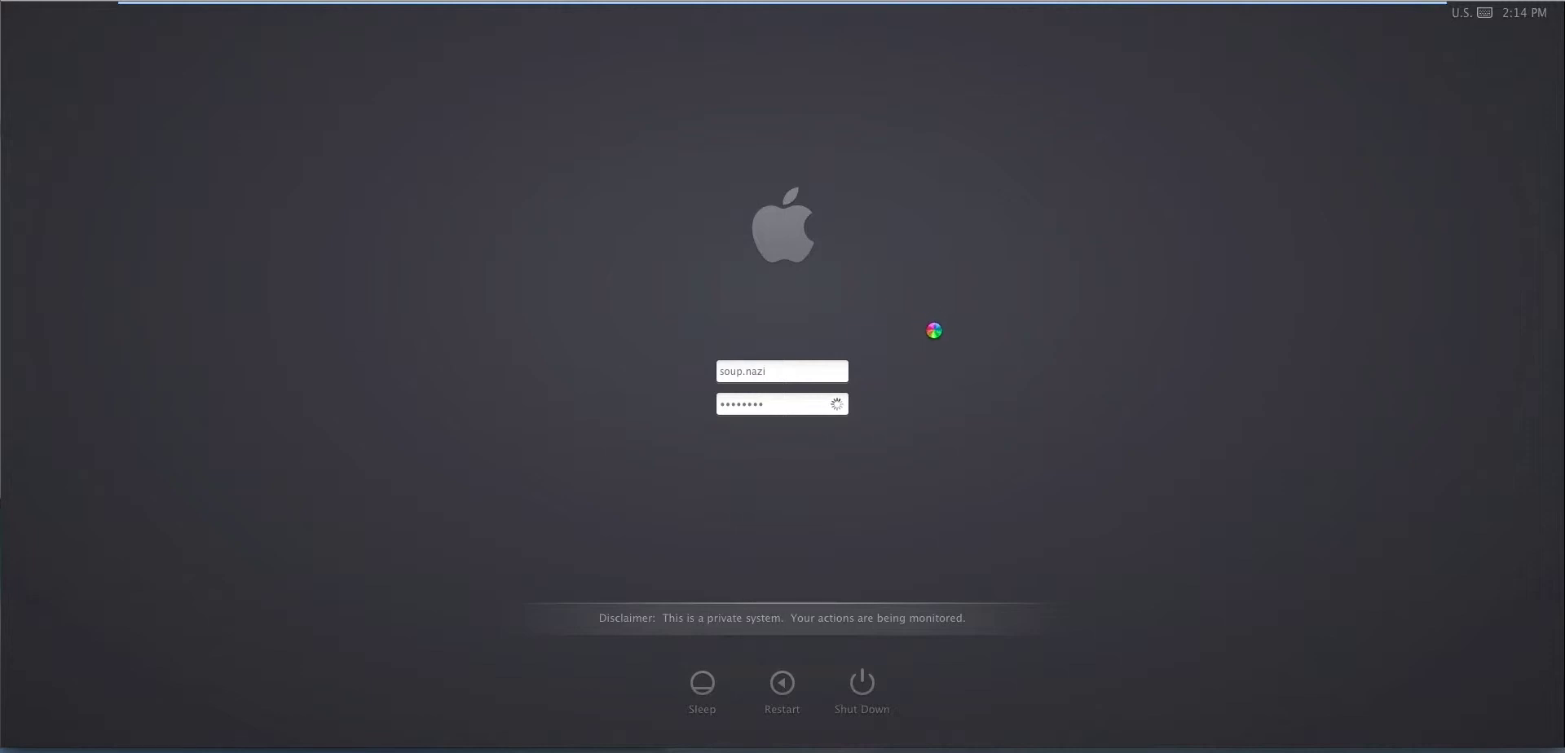
# Step: Switch to the app2 machine and inspect the test account's folder in the network home share
pyautogui.moveTo(731, 2)
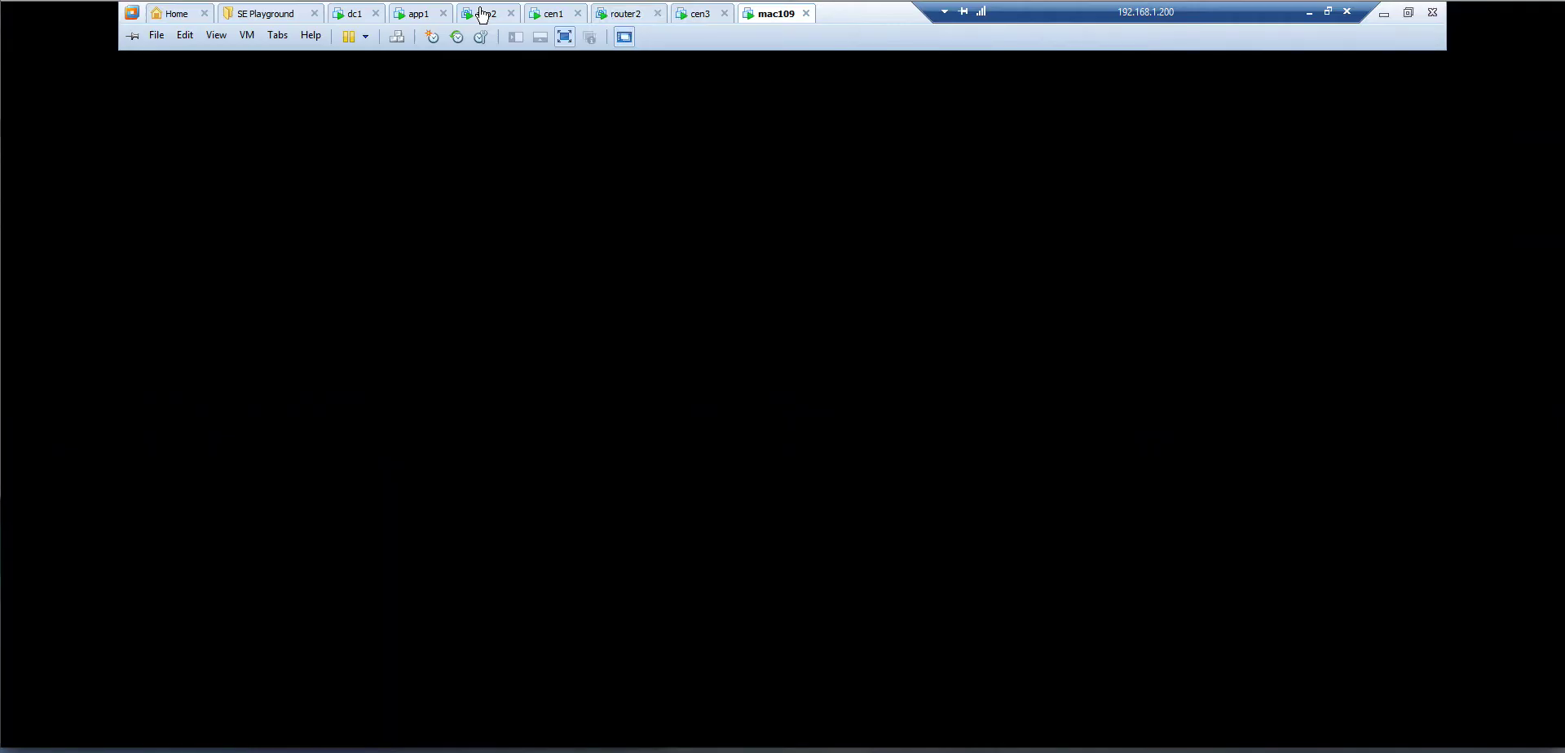
pyautogui.click(482, 14)
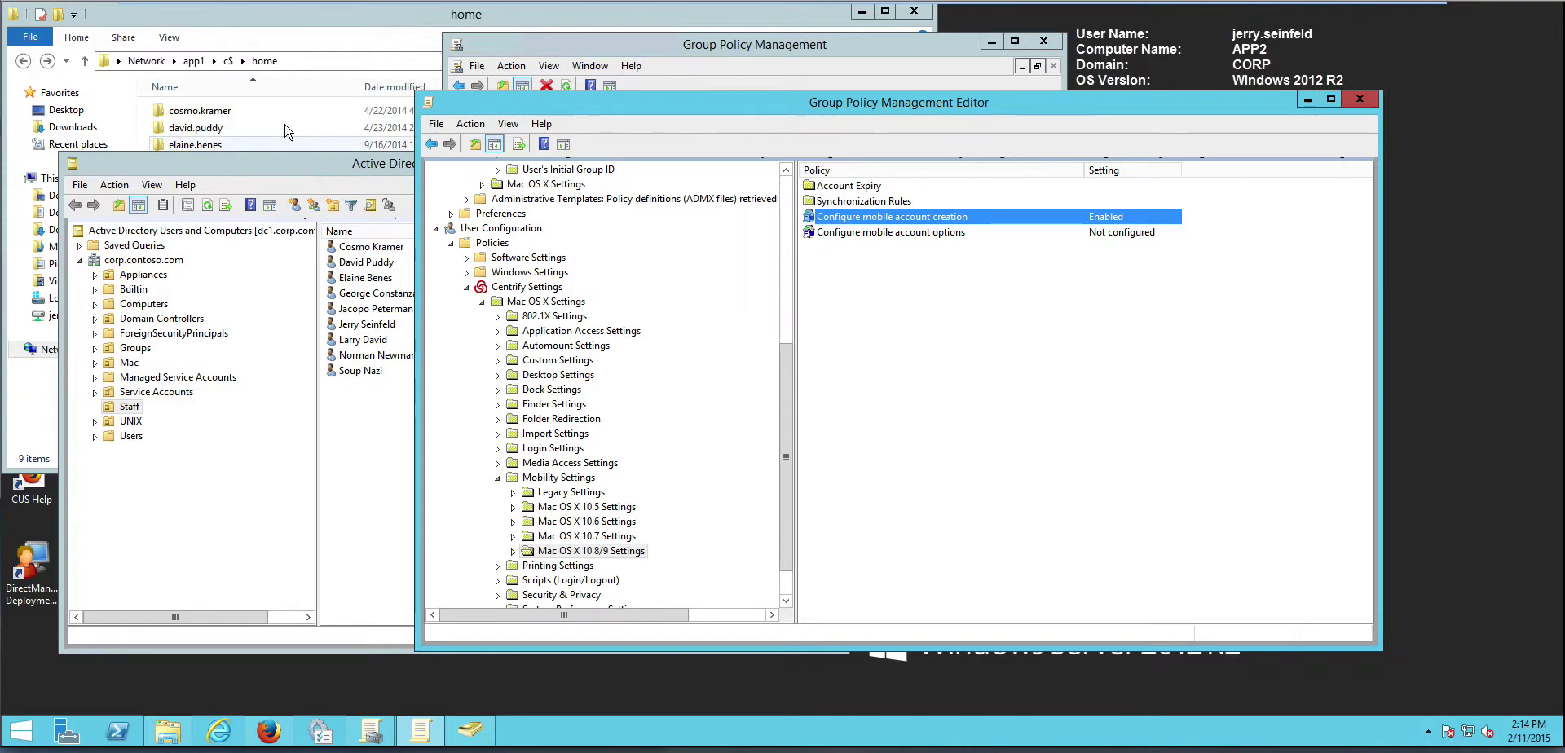
pyautogui.click(236, 127)
pyautogui.click(199, 254)
pyautogui.doubleClick(199, 254)
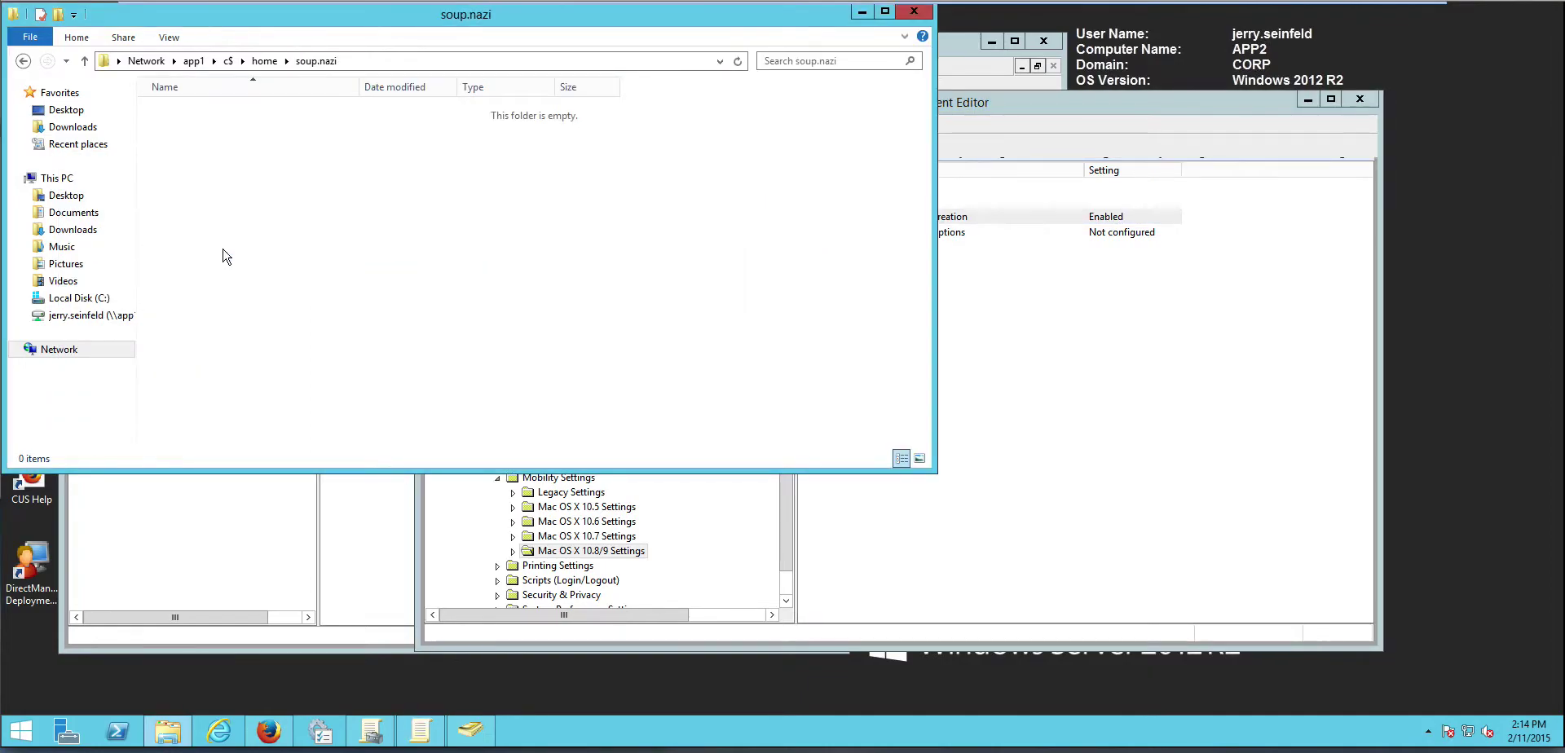
pyautogui.rightClick(291, 215)
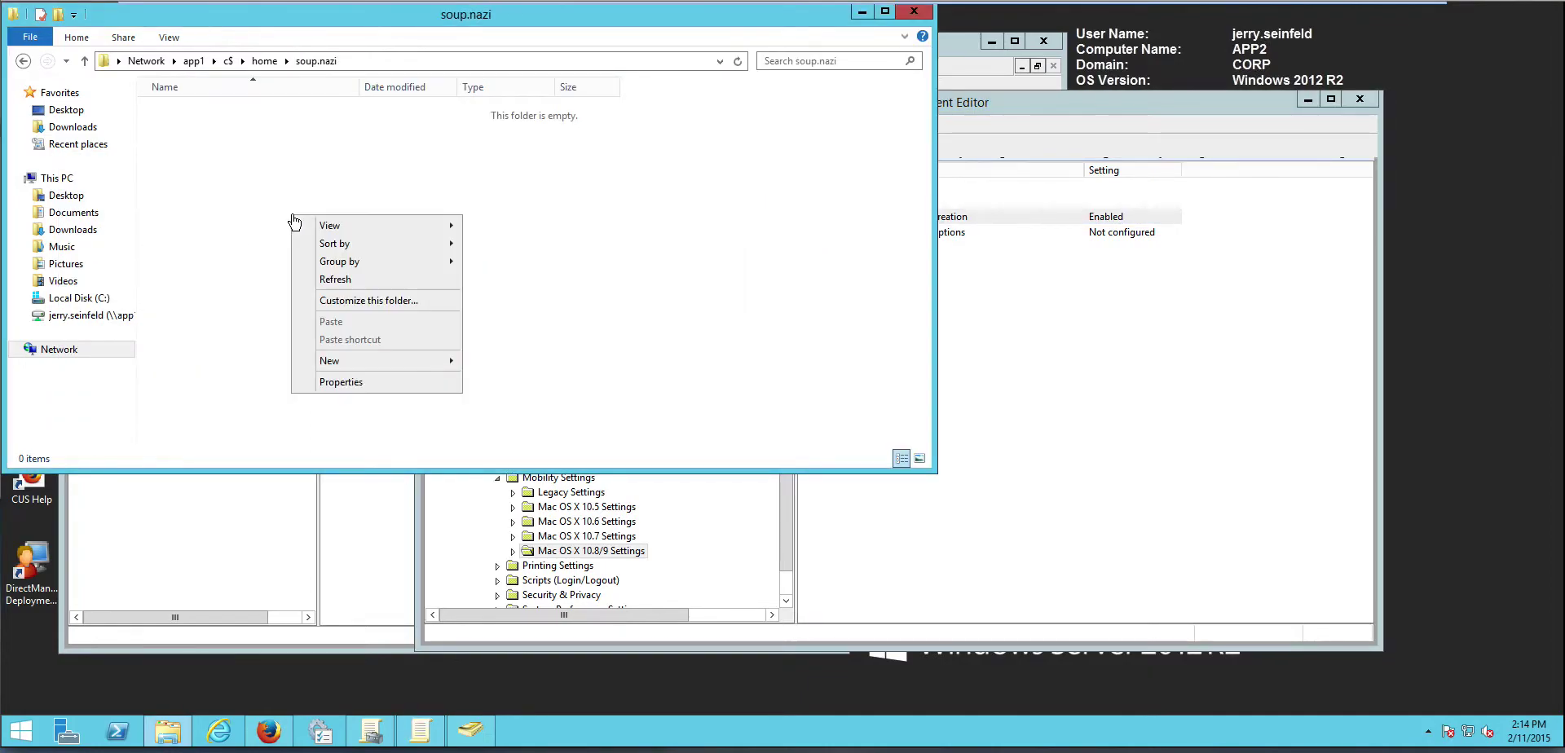
pyautogui.click(648, 328)
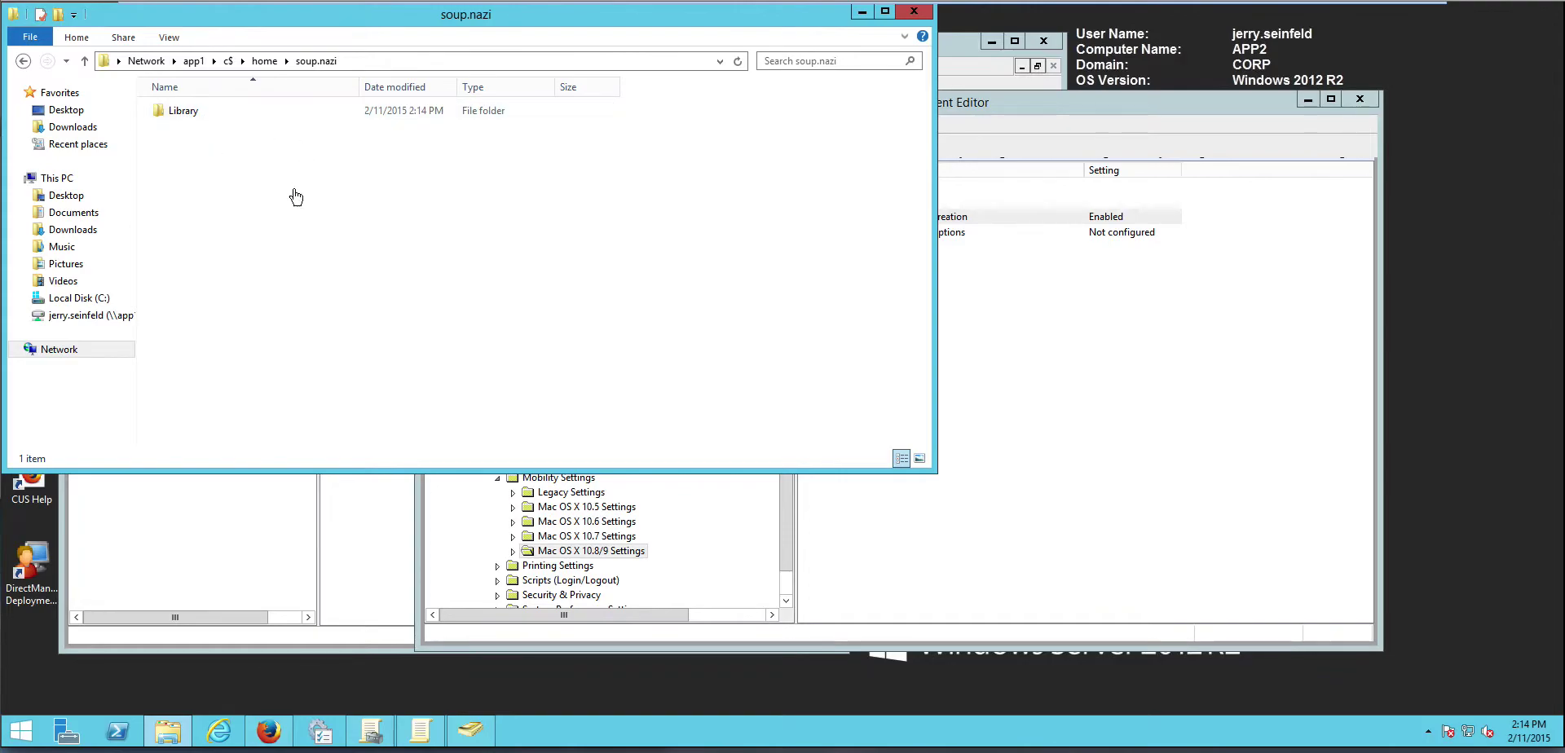
# Step: Examine the Library and FileSync subfolders of the account's network home, and return to its top level
pyautogui.rightClick(324, 193)
pyautogui.click(380, 257)
pyautogui.doubleClick(180, 110)
pyautogui.doubleClick(188, 111)
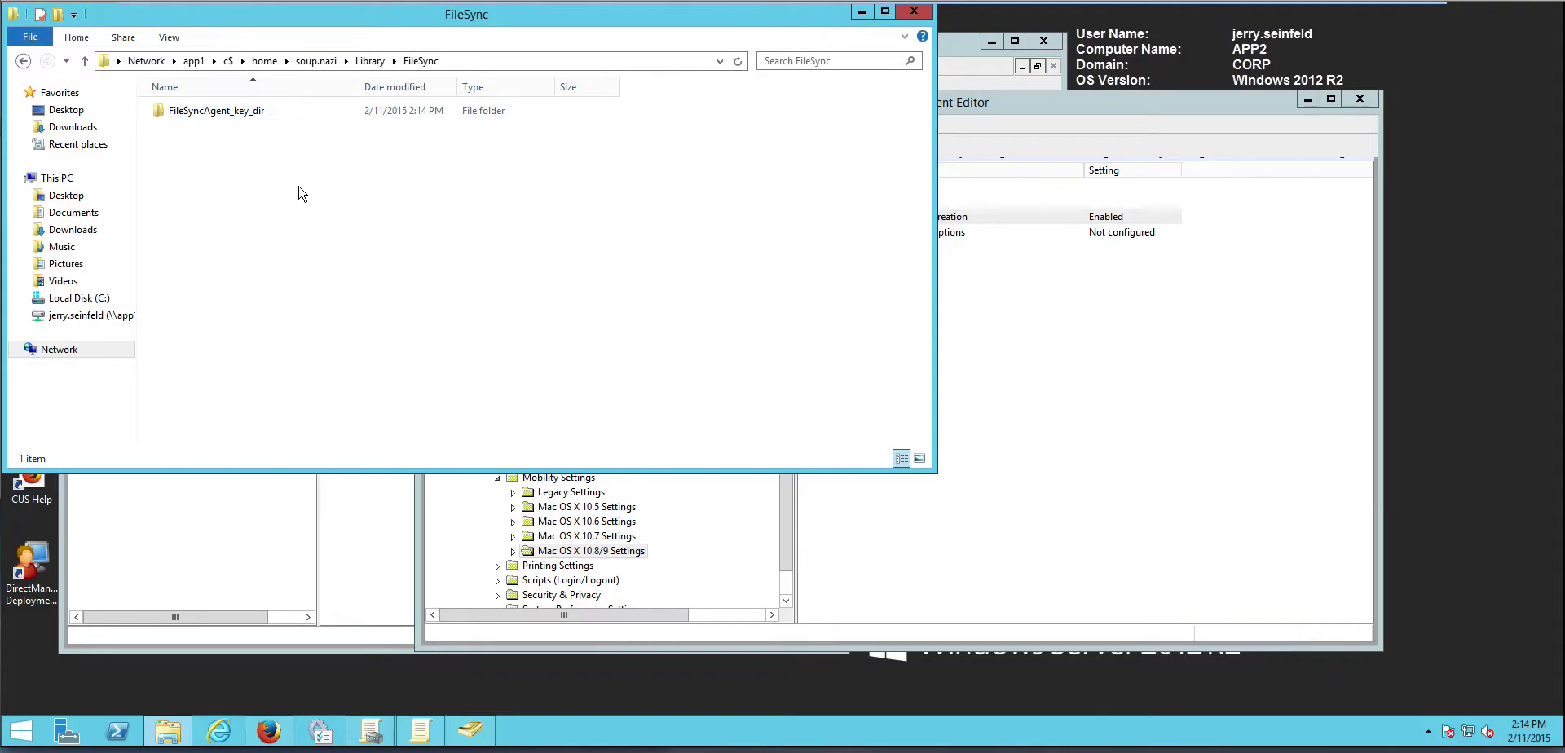
pyautogui.click(25, 64)
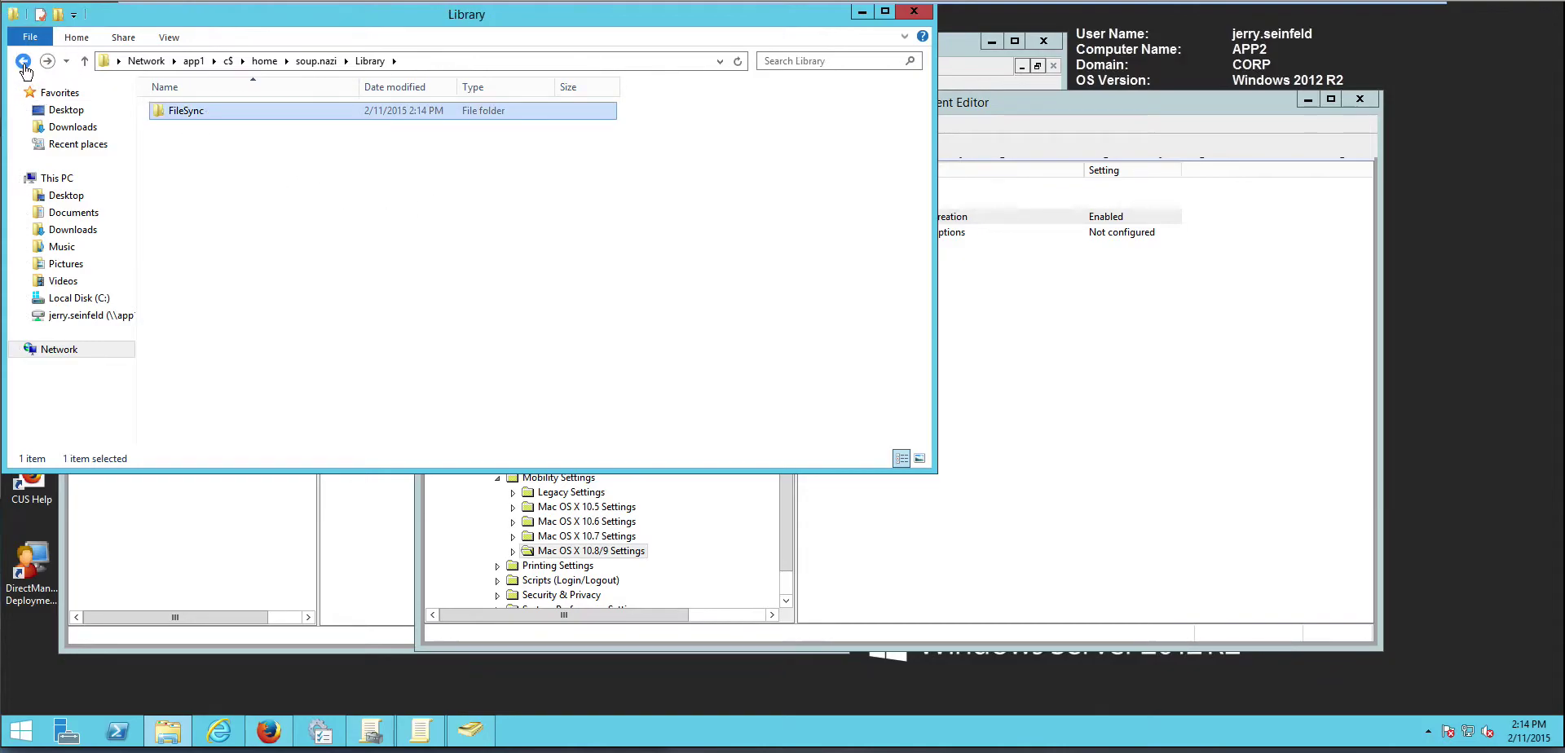
pyautogui.click(23, 63)
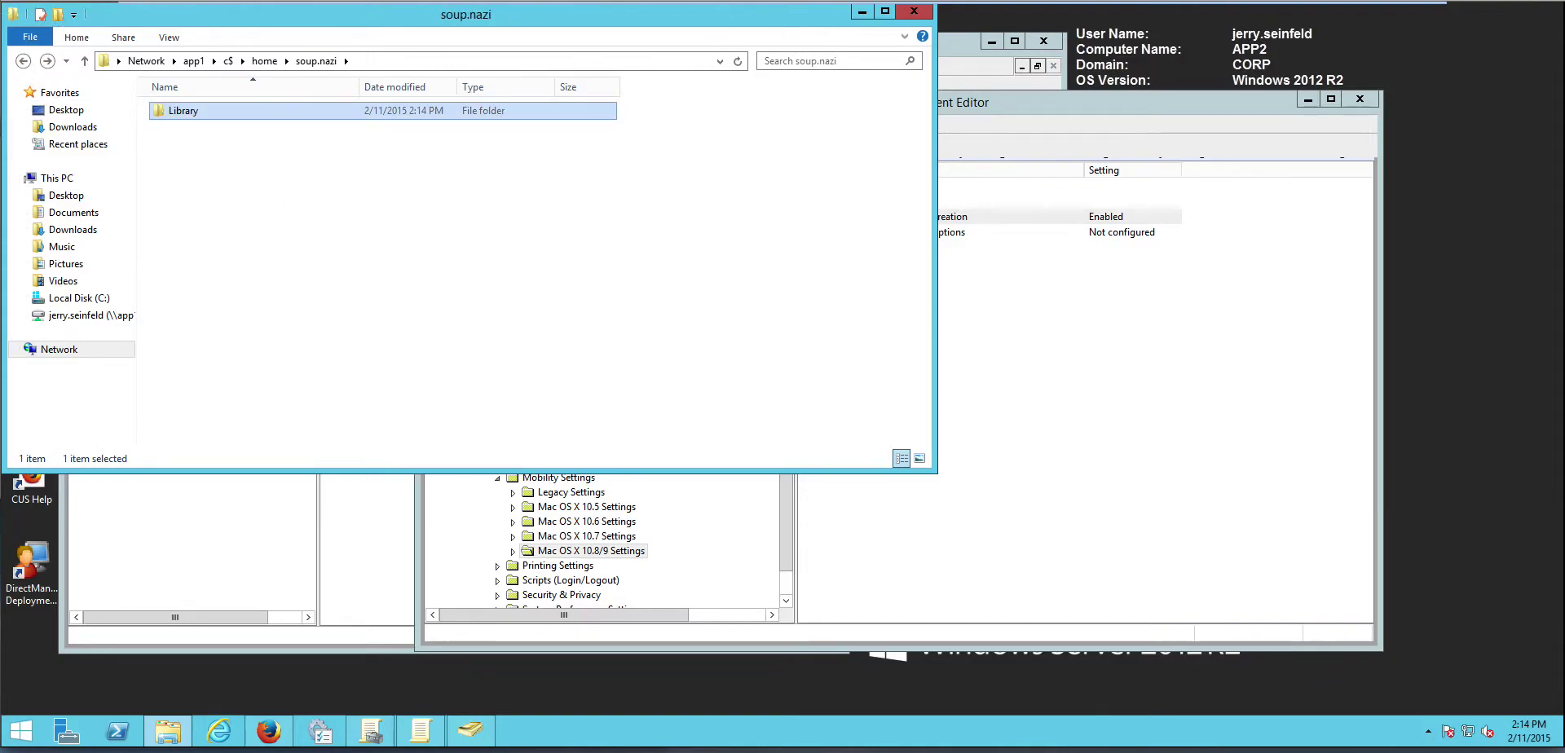
# Step: Check the home sync status on mac109, and return to app2 to expand the Mac OS X 10.8/9 mobility settings
pyautogui.click(774, 13)
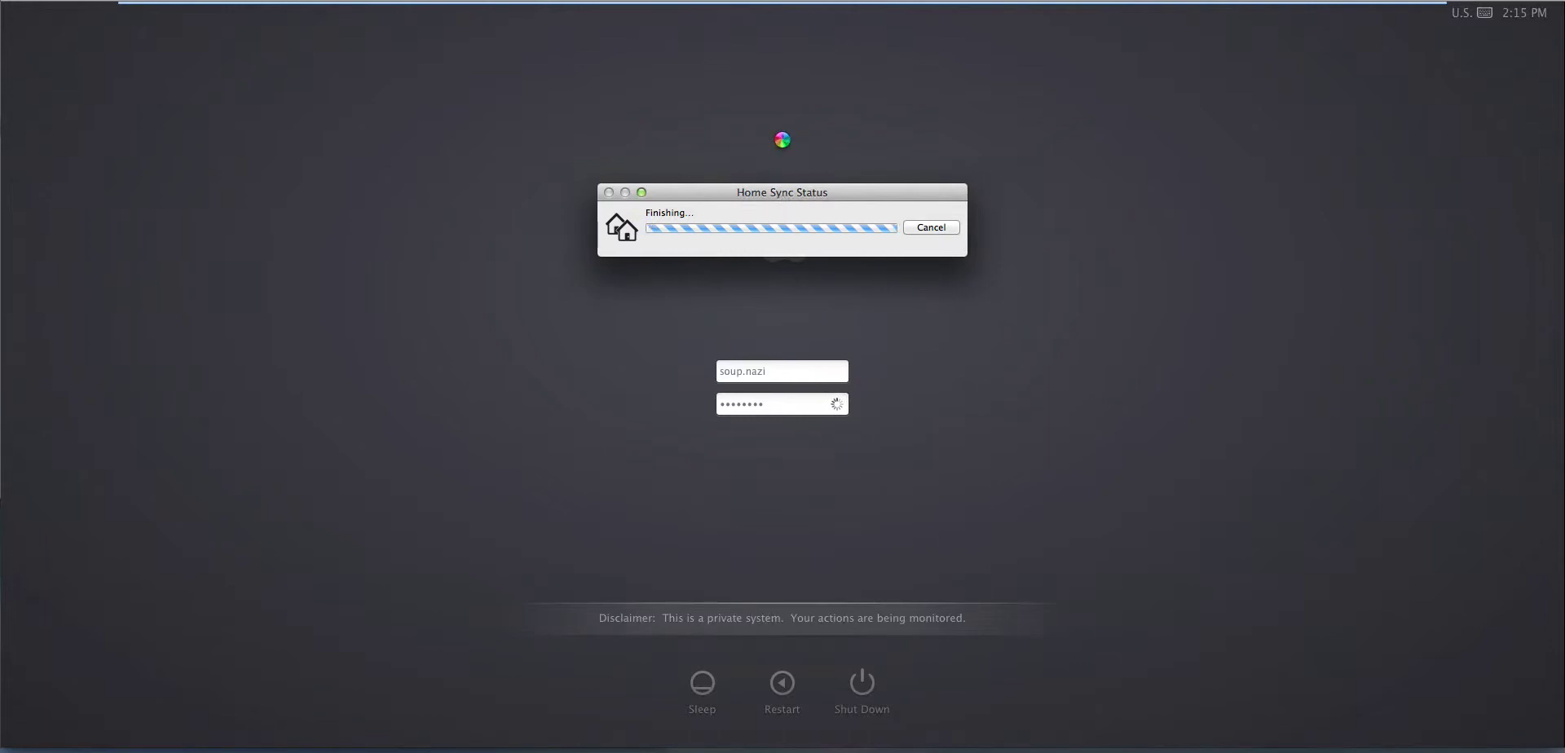
pyautogui.moveTo(612, 42)
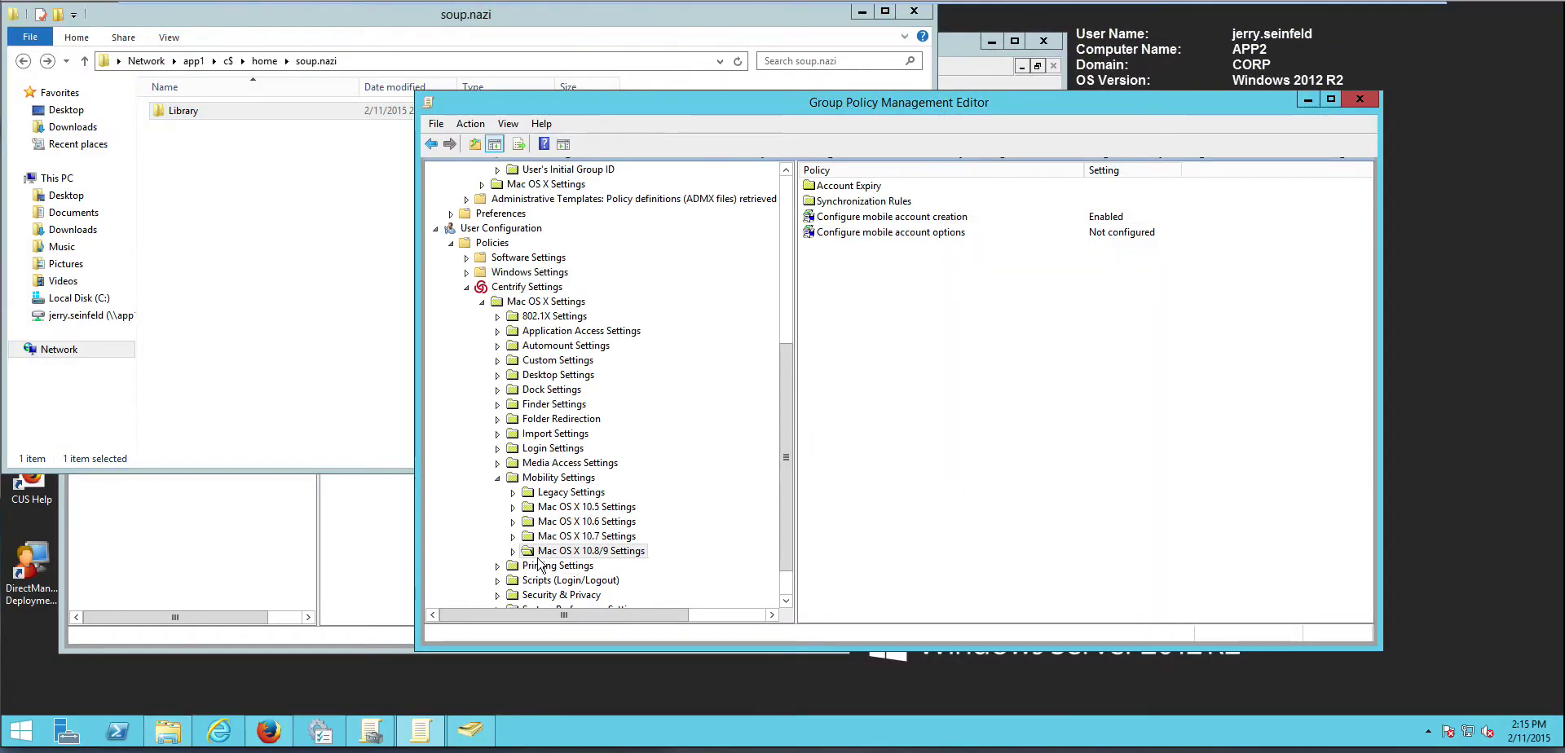
pyautogui.click(513, 551)
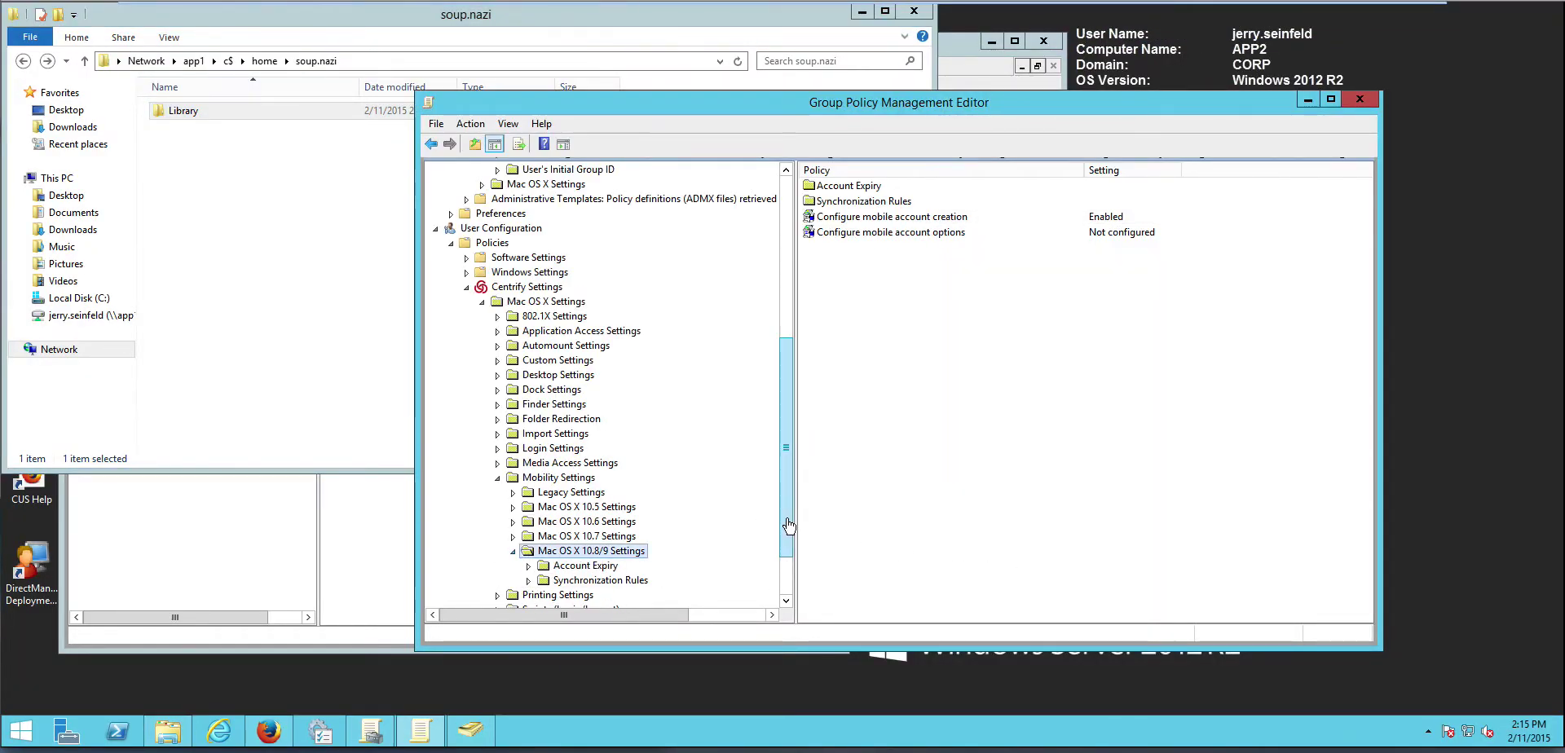
# Step: Expand the Synchronization Rules under Mac OS X 10.8/9 Settings and review the Home Sync policies
pyautogui.moveTo(788, 527); pyautogui.dragTo(788, 593)
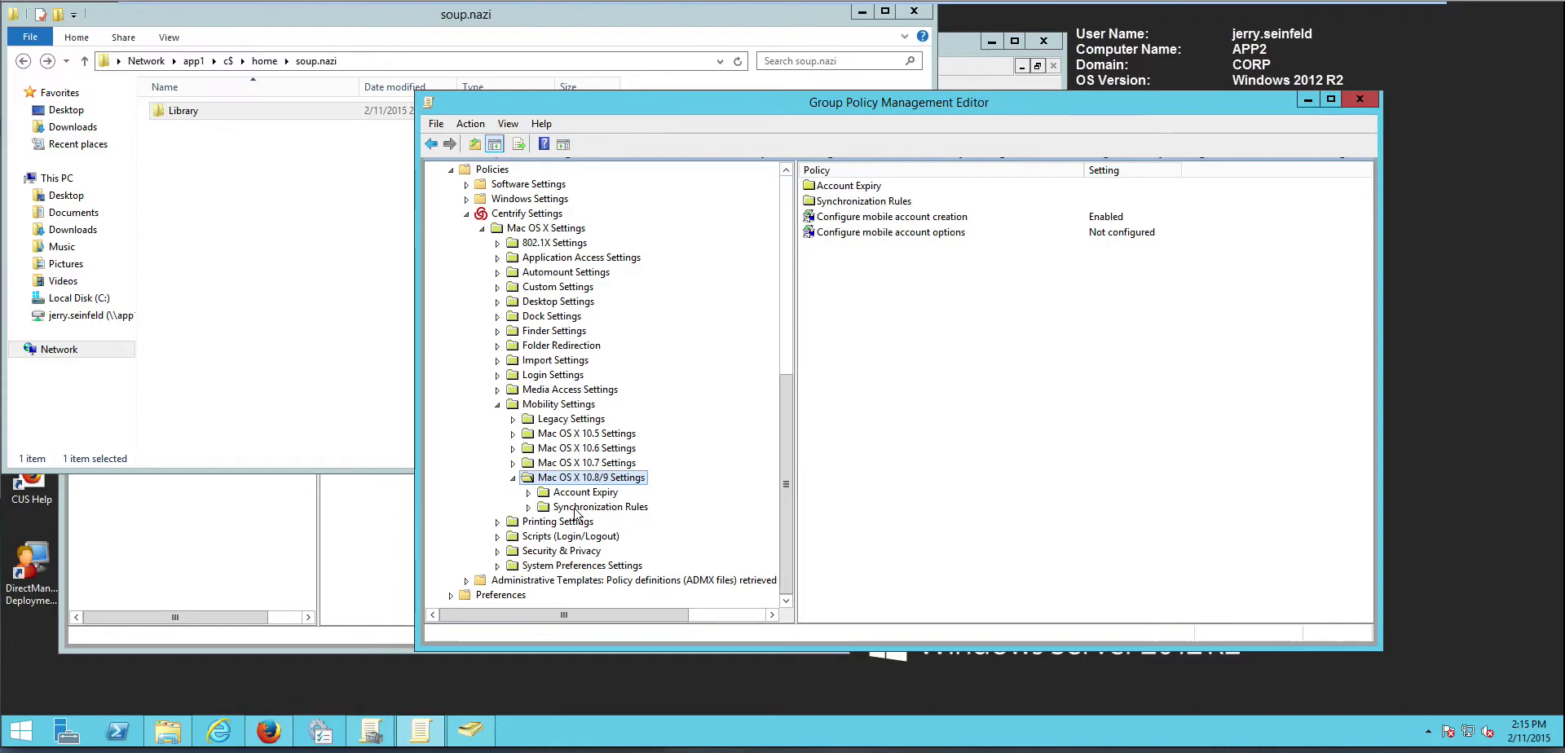
pyautogui.click(528, 508)
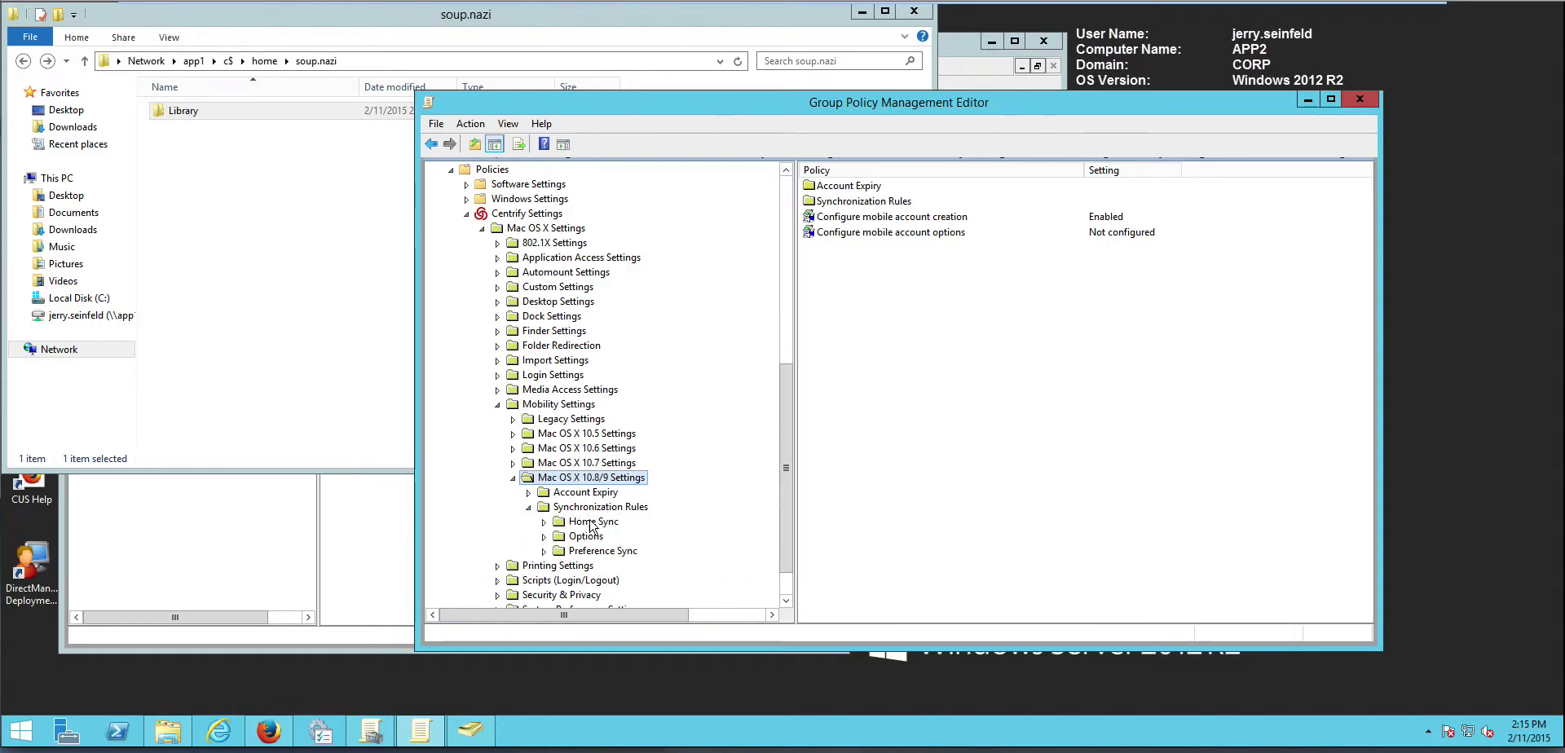
pyautogui.click(593, 523)
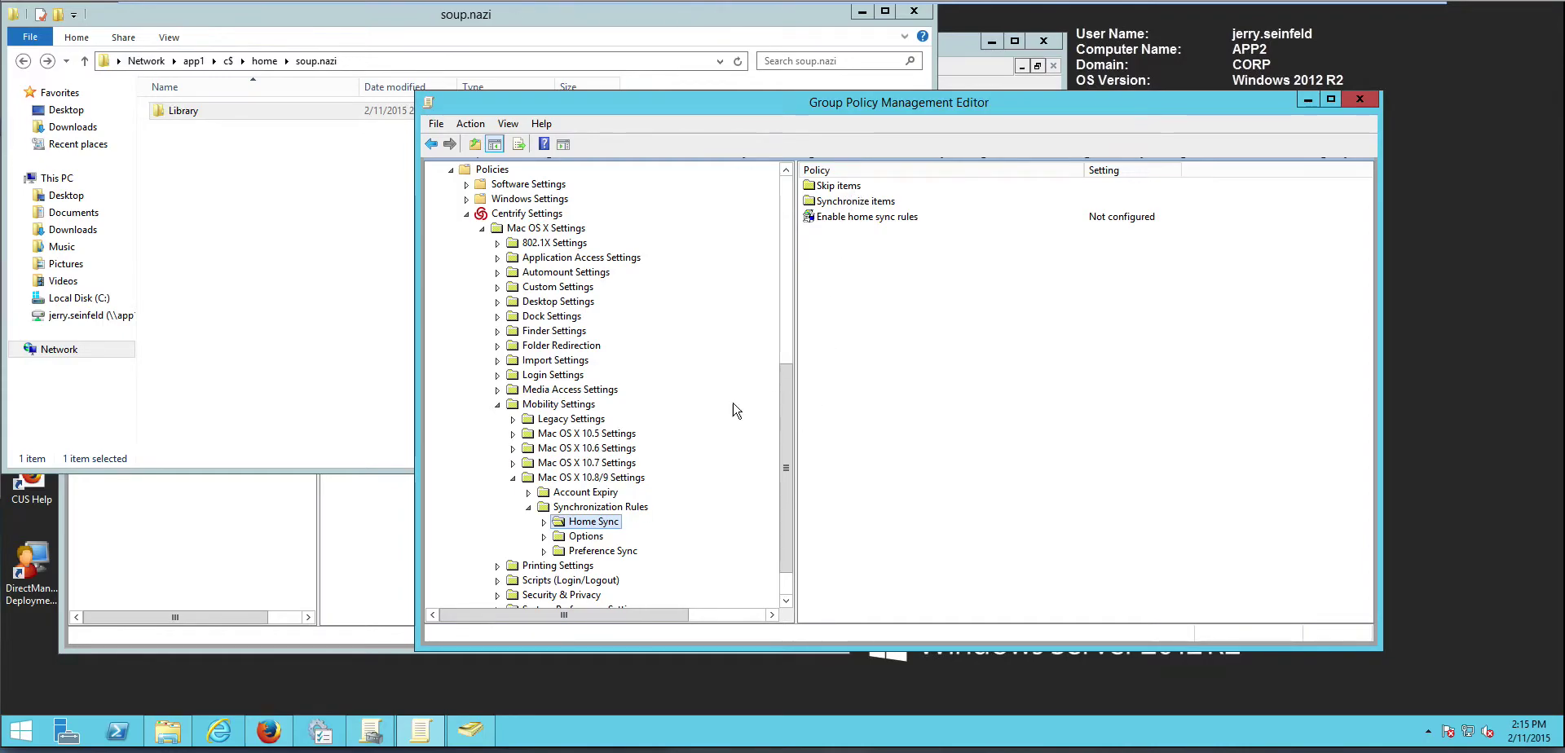
# Step: Review the enabled options of the Manually/automatically sync in the background policy without saving, and view the Preference Sync policies
pyautogui.click(590, 542)
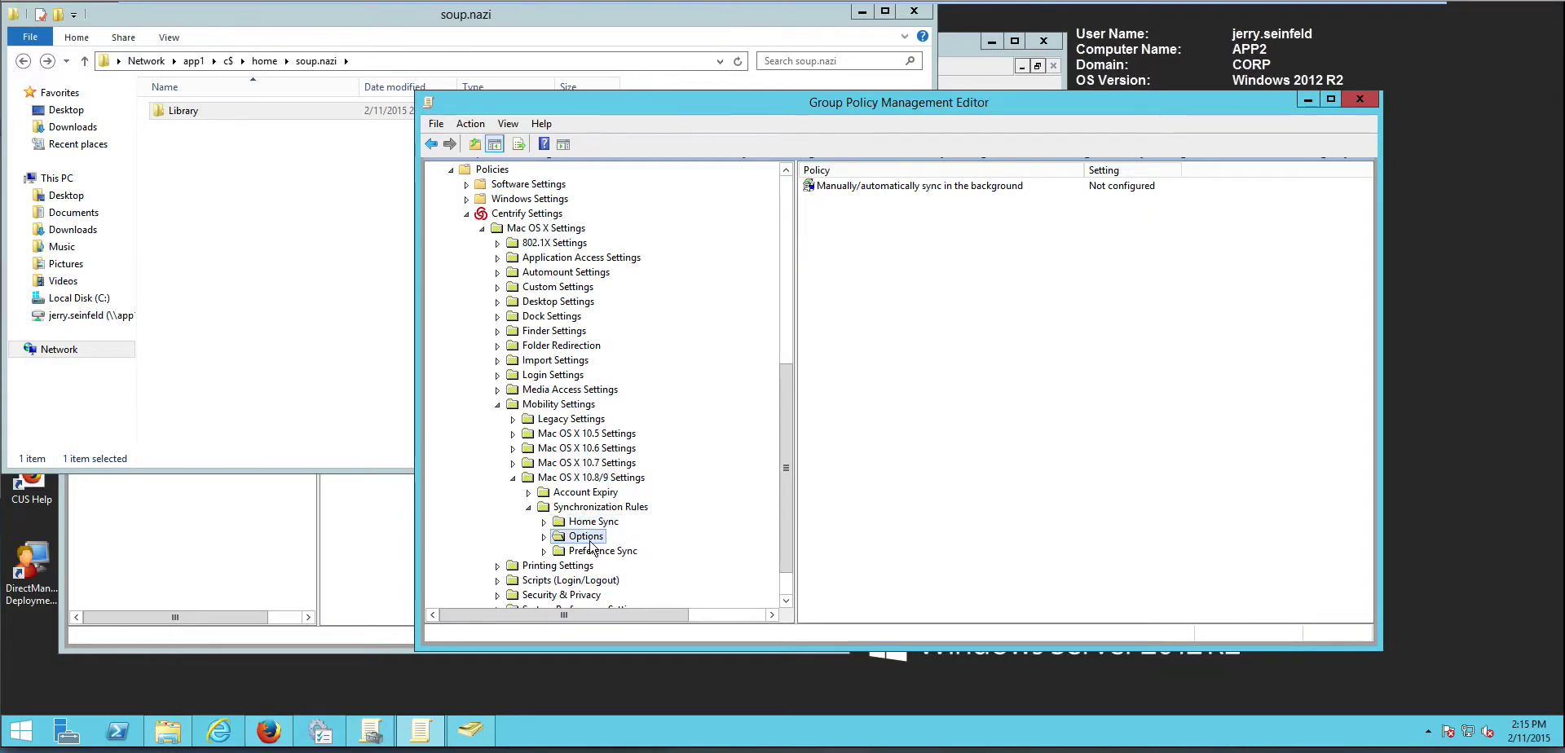
pyautogui.doubleClick(960, 189)
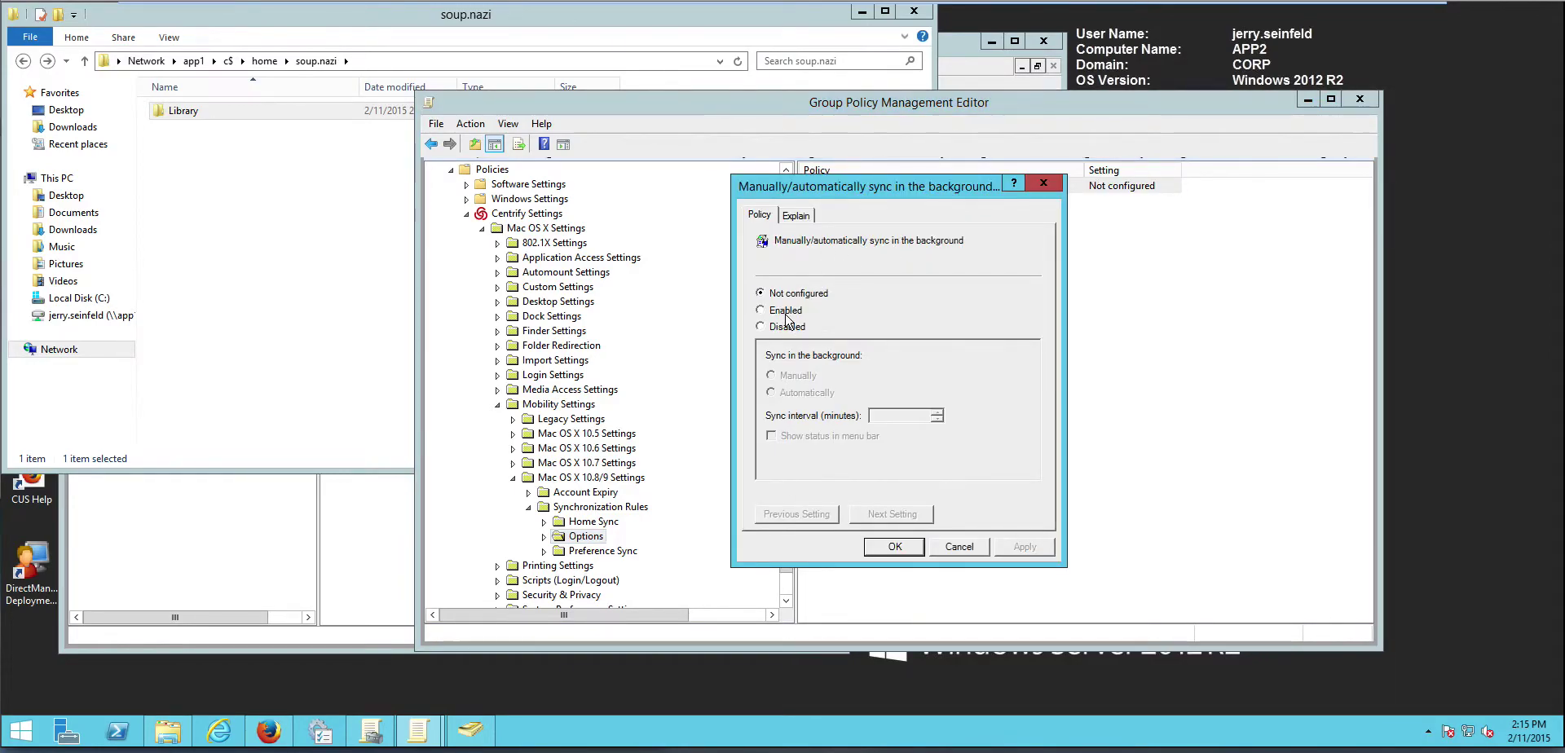
pyautogui.click(787, 315)
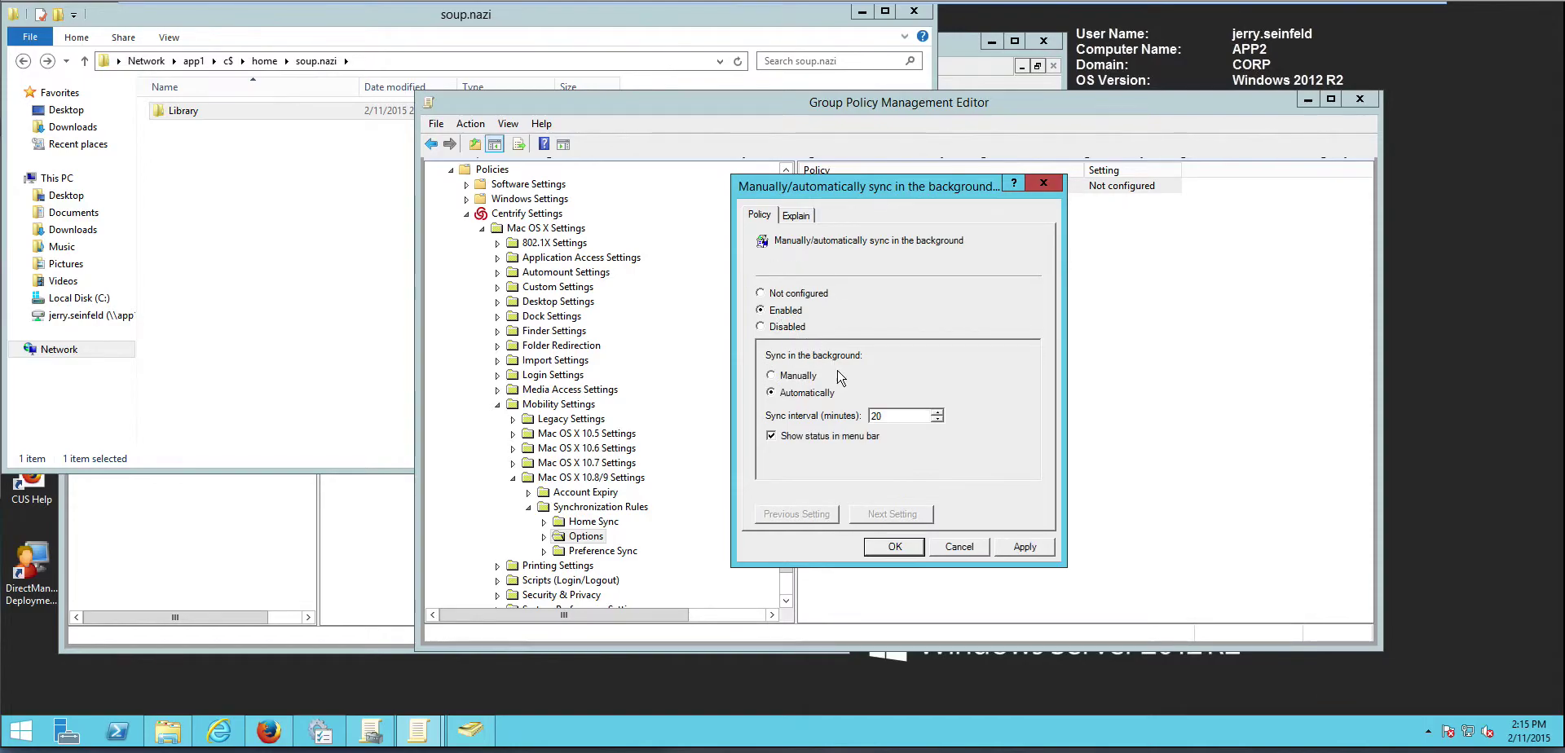
pyautogui.click(958, 546)
pyautogui.click(603, 551)
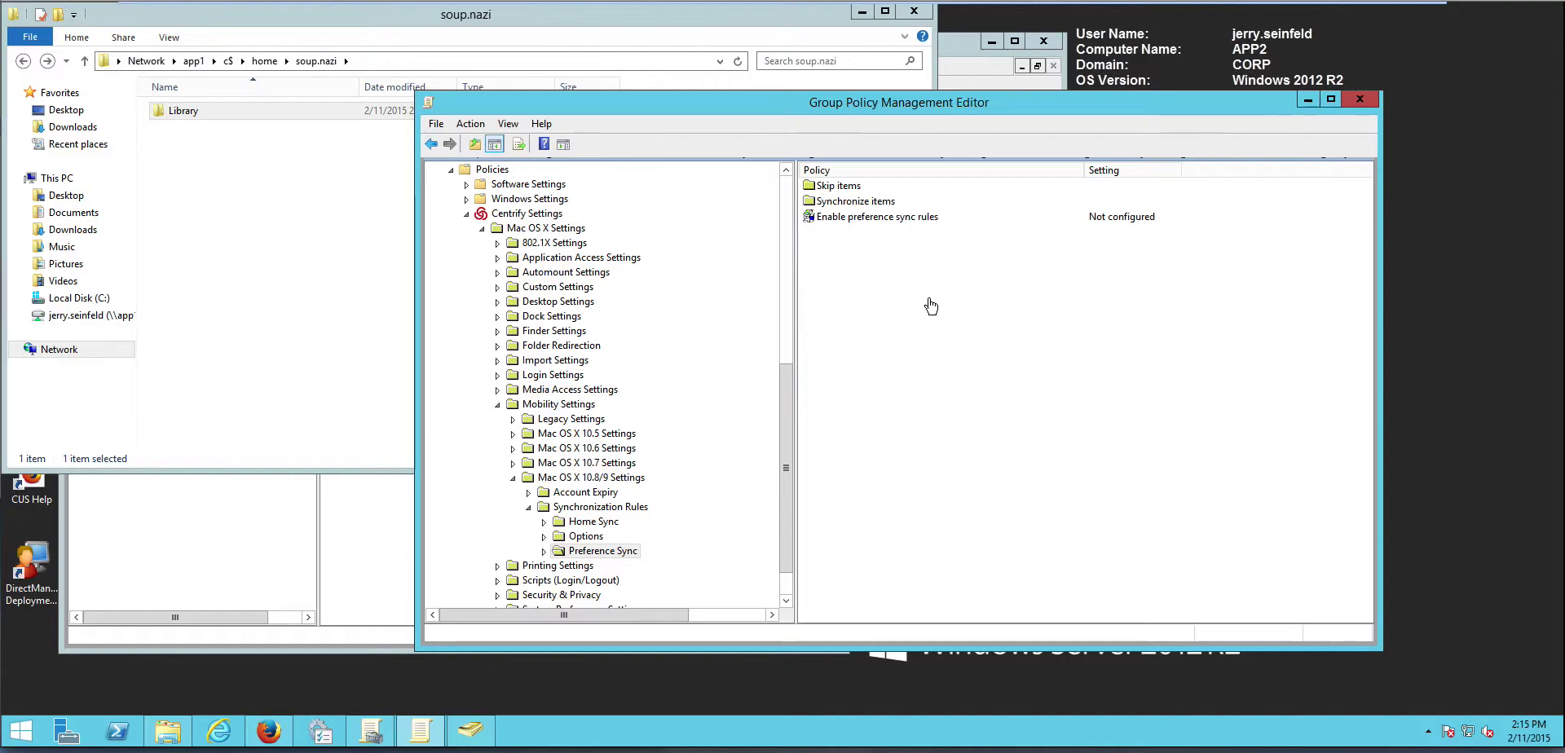
# Step: Switch to the mac109 session, inspect the account's network home through the Network Shares folder, and close the Finder window
pyautogui.click(769, 22)
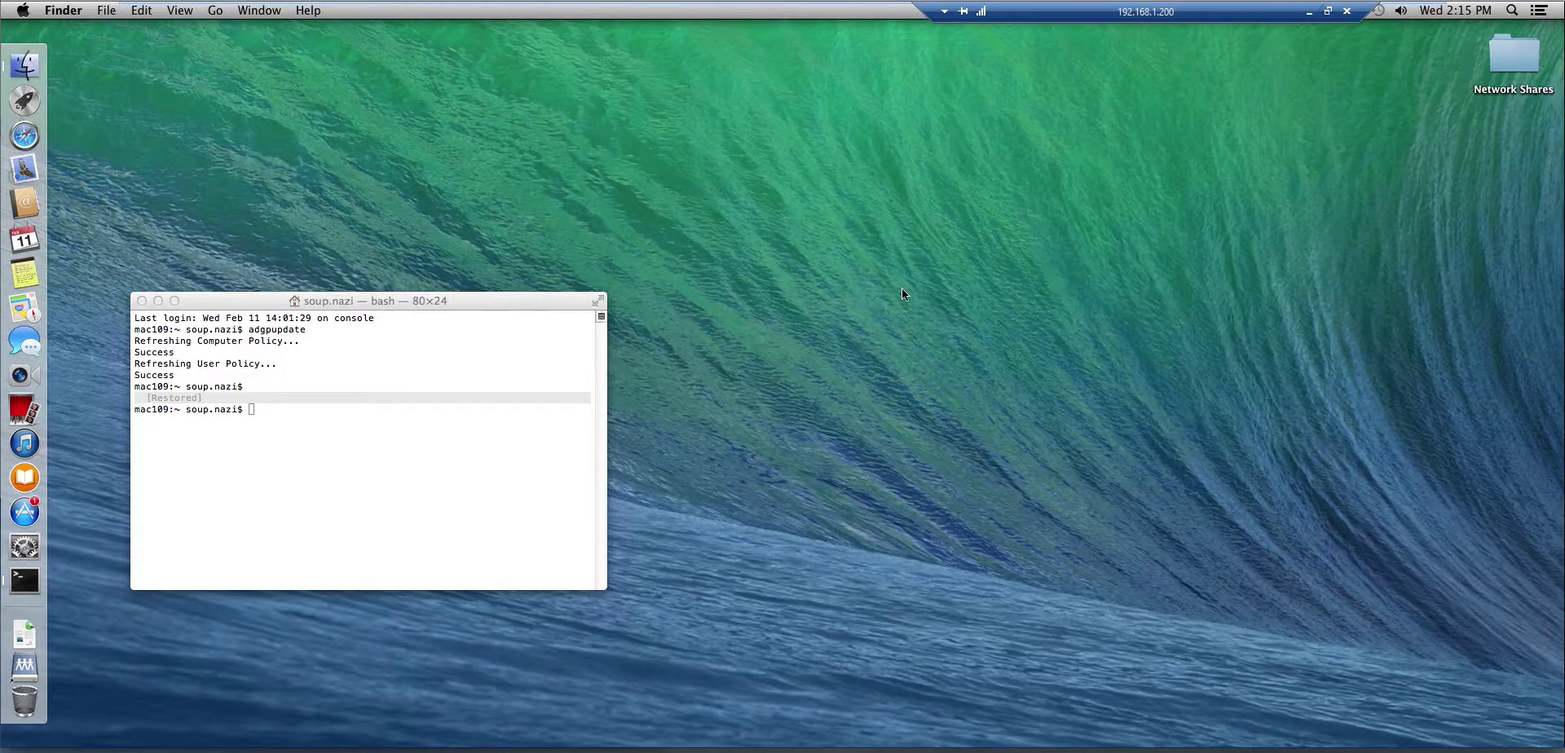
pyautogui.click(1514, 57)
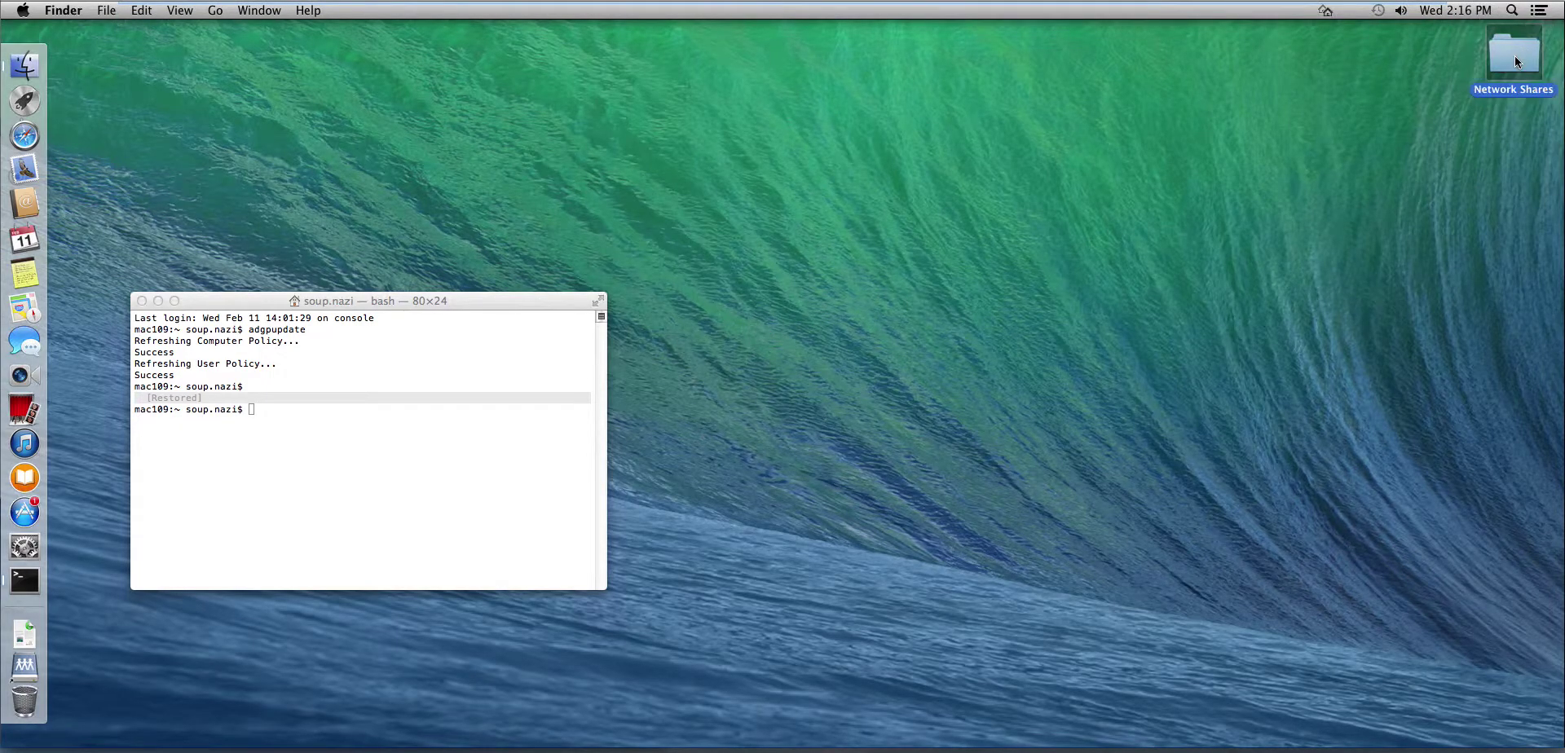
pyautogui.doubleClick(1514, 58)
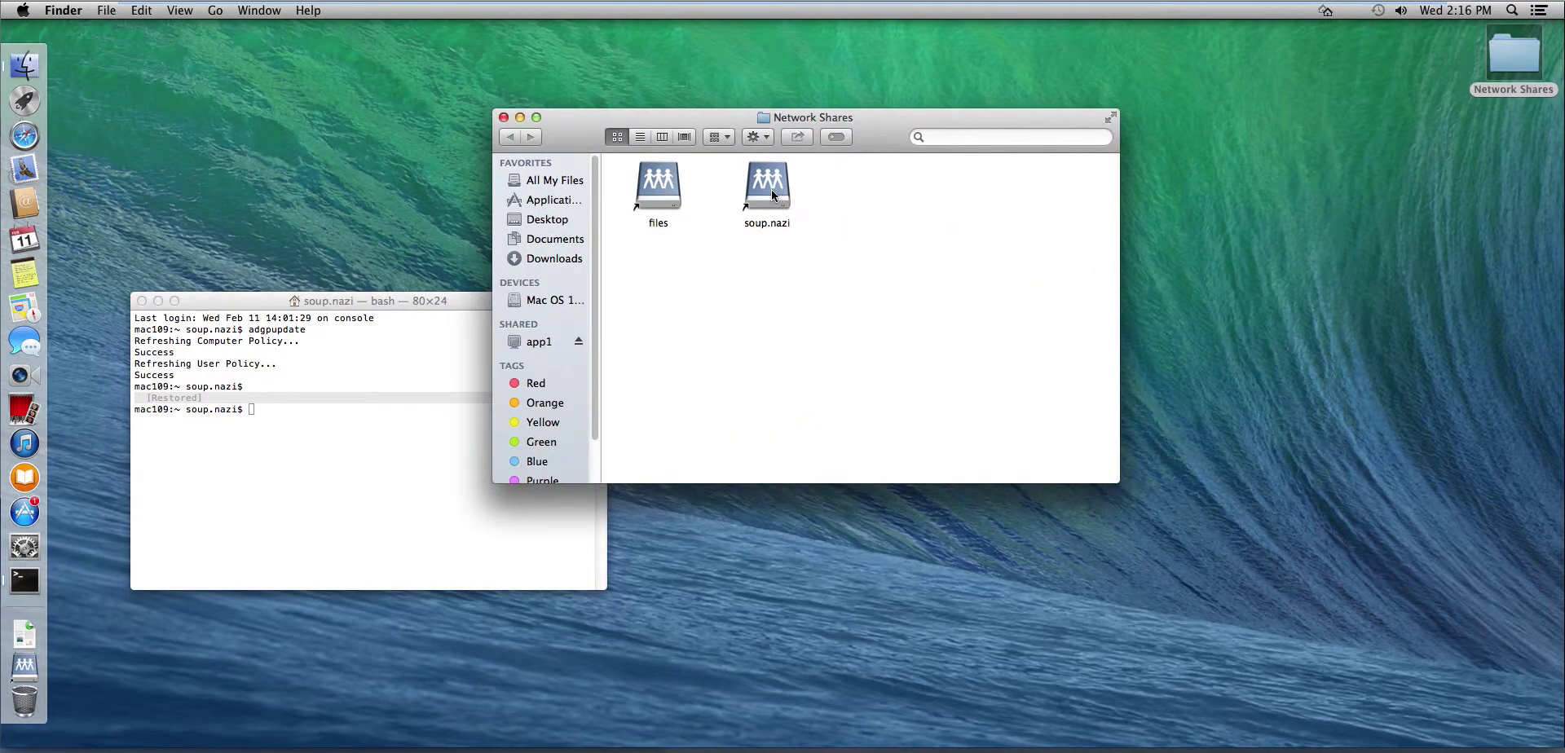
pyautogui.doubleClick(770, 192)
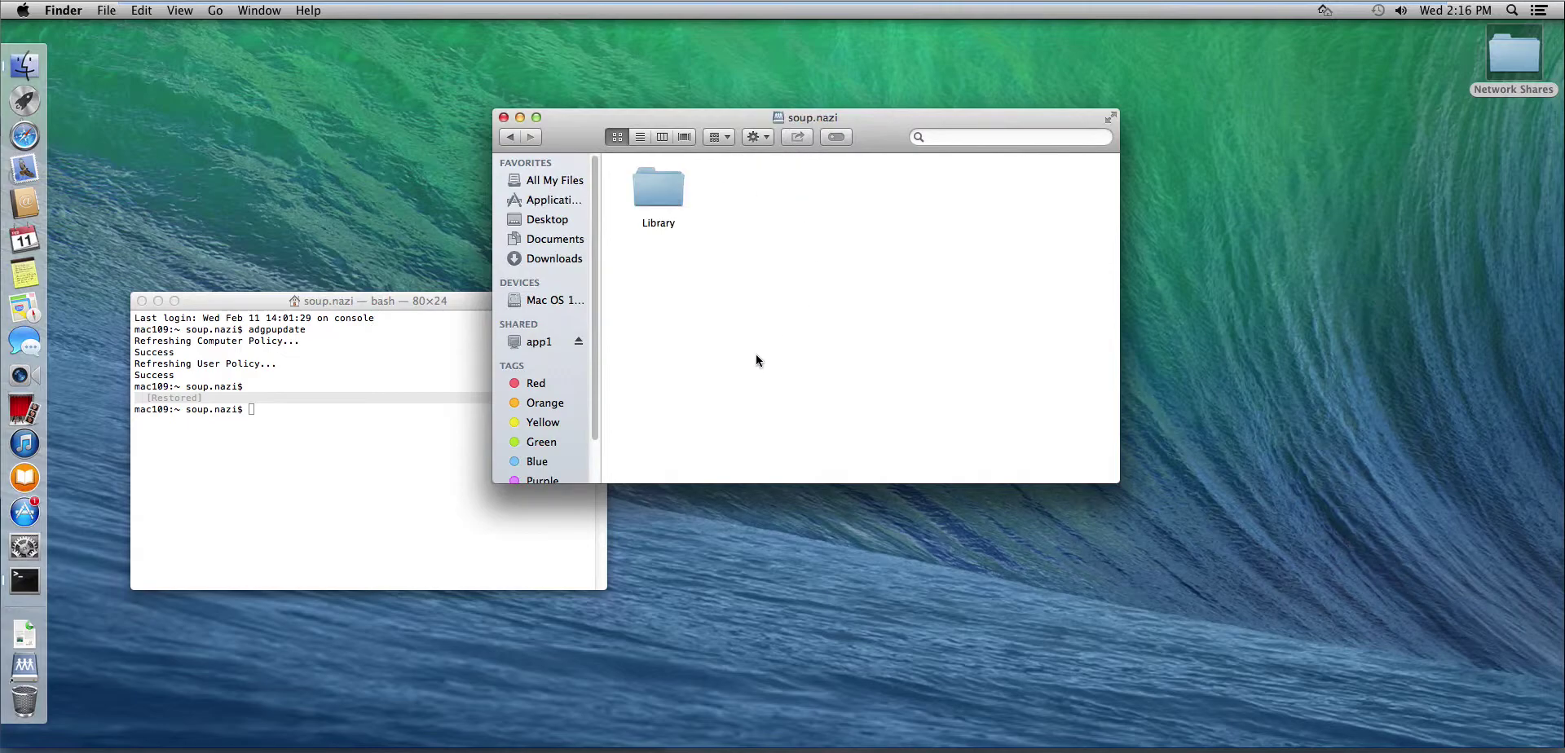
pyautogui.click(504, 117)
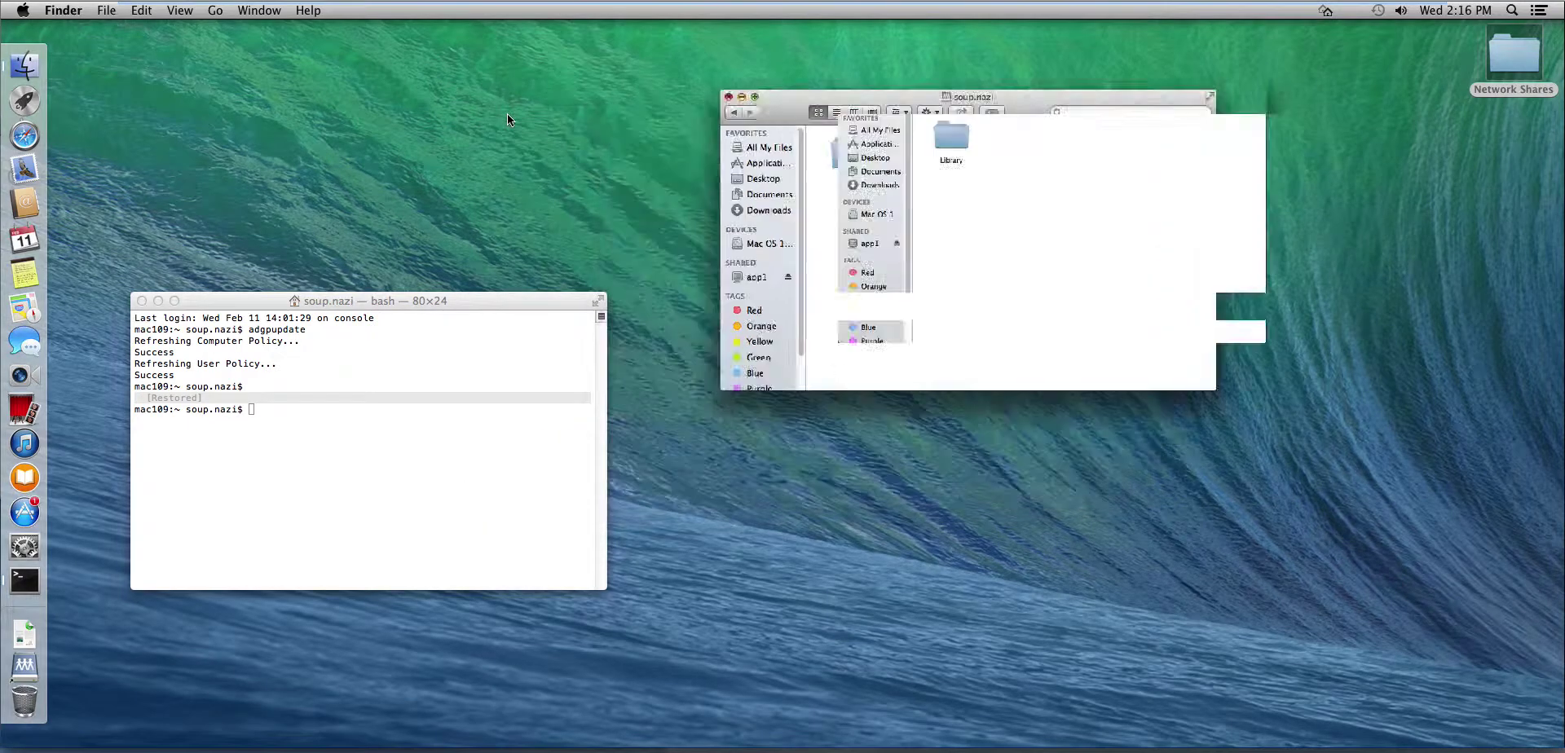
pyautogui.moveTo(559, 0)
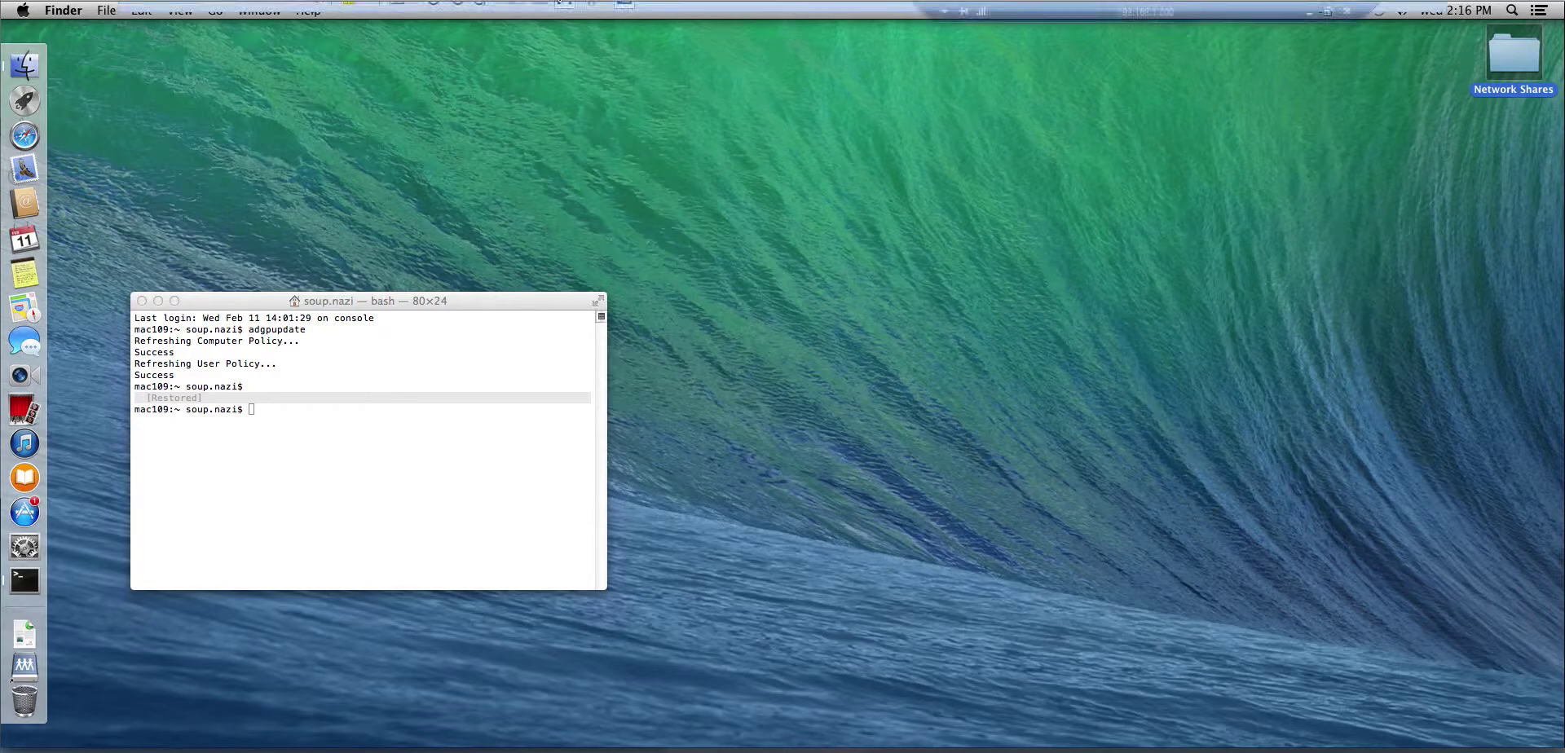